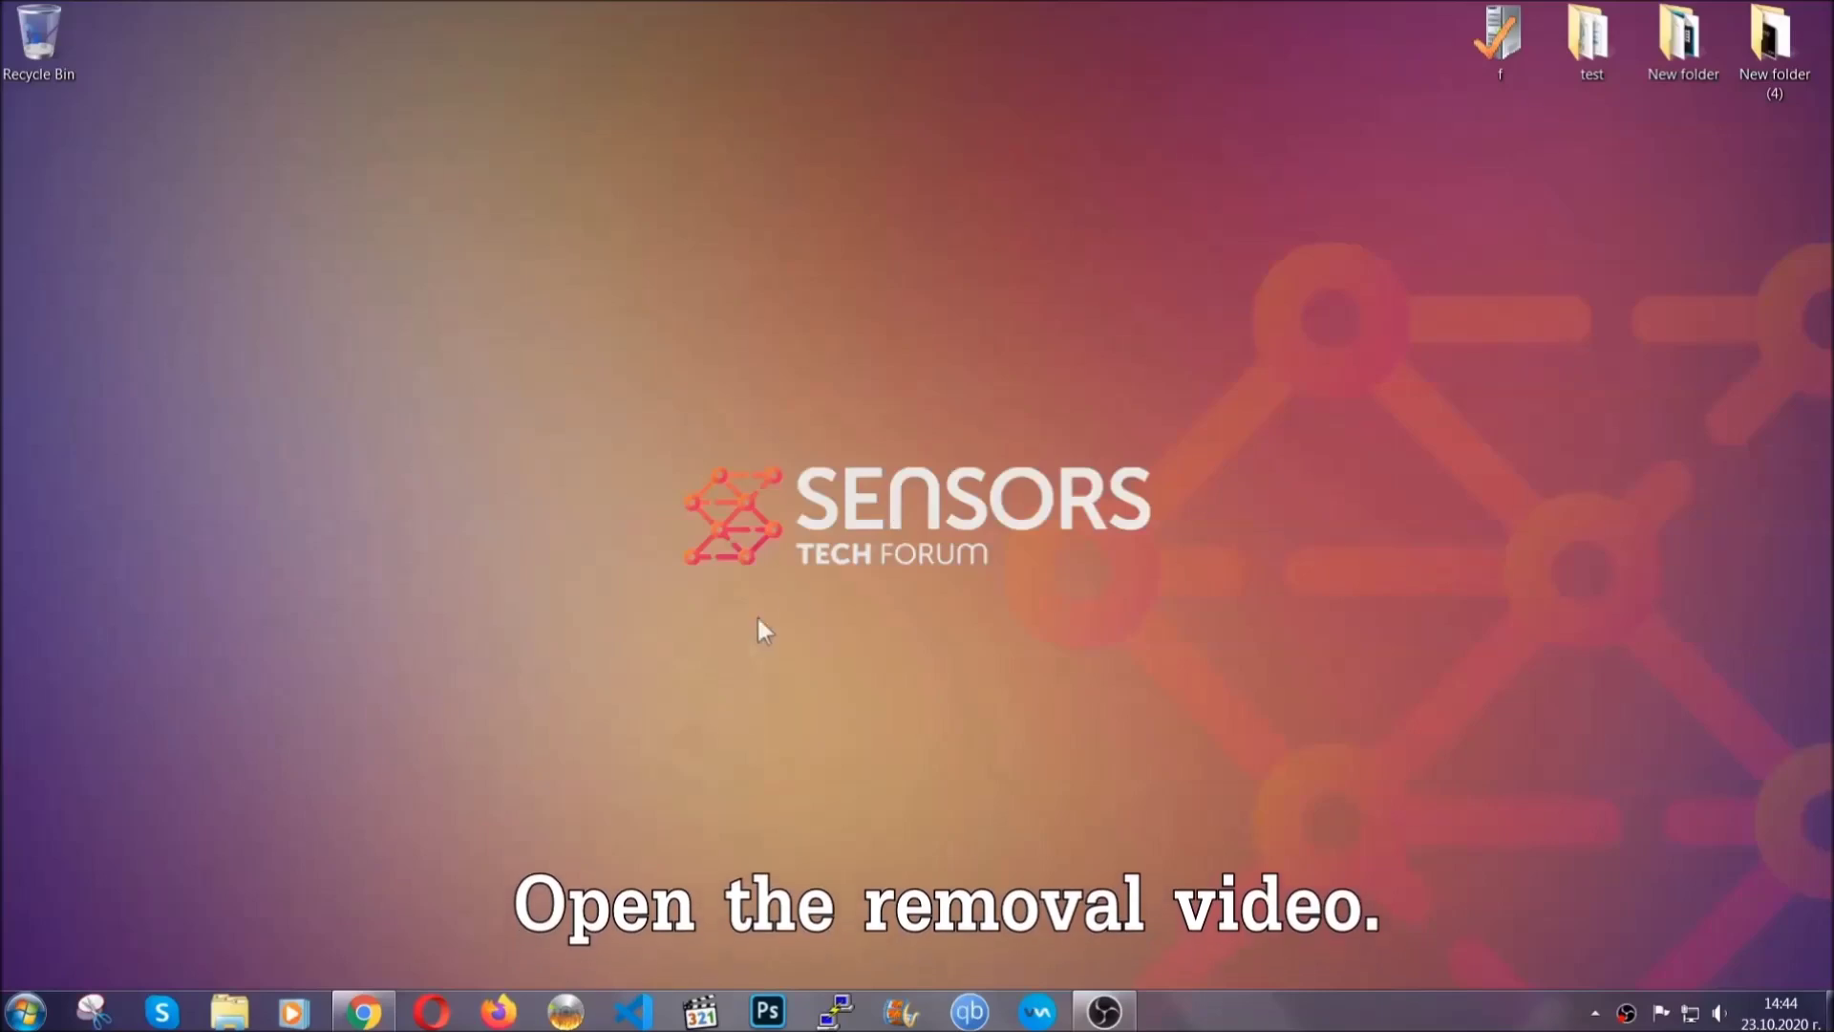
Step: Follow the video description's SensorsTechForum link and run the downloaded SpyHunter-Installer.exe
left_click(364, 1016)
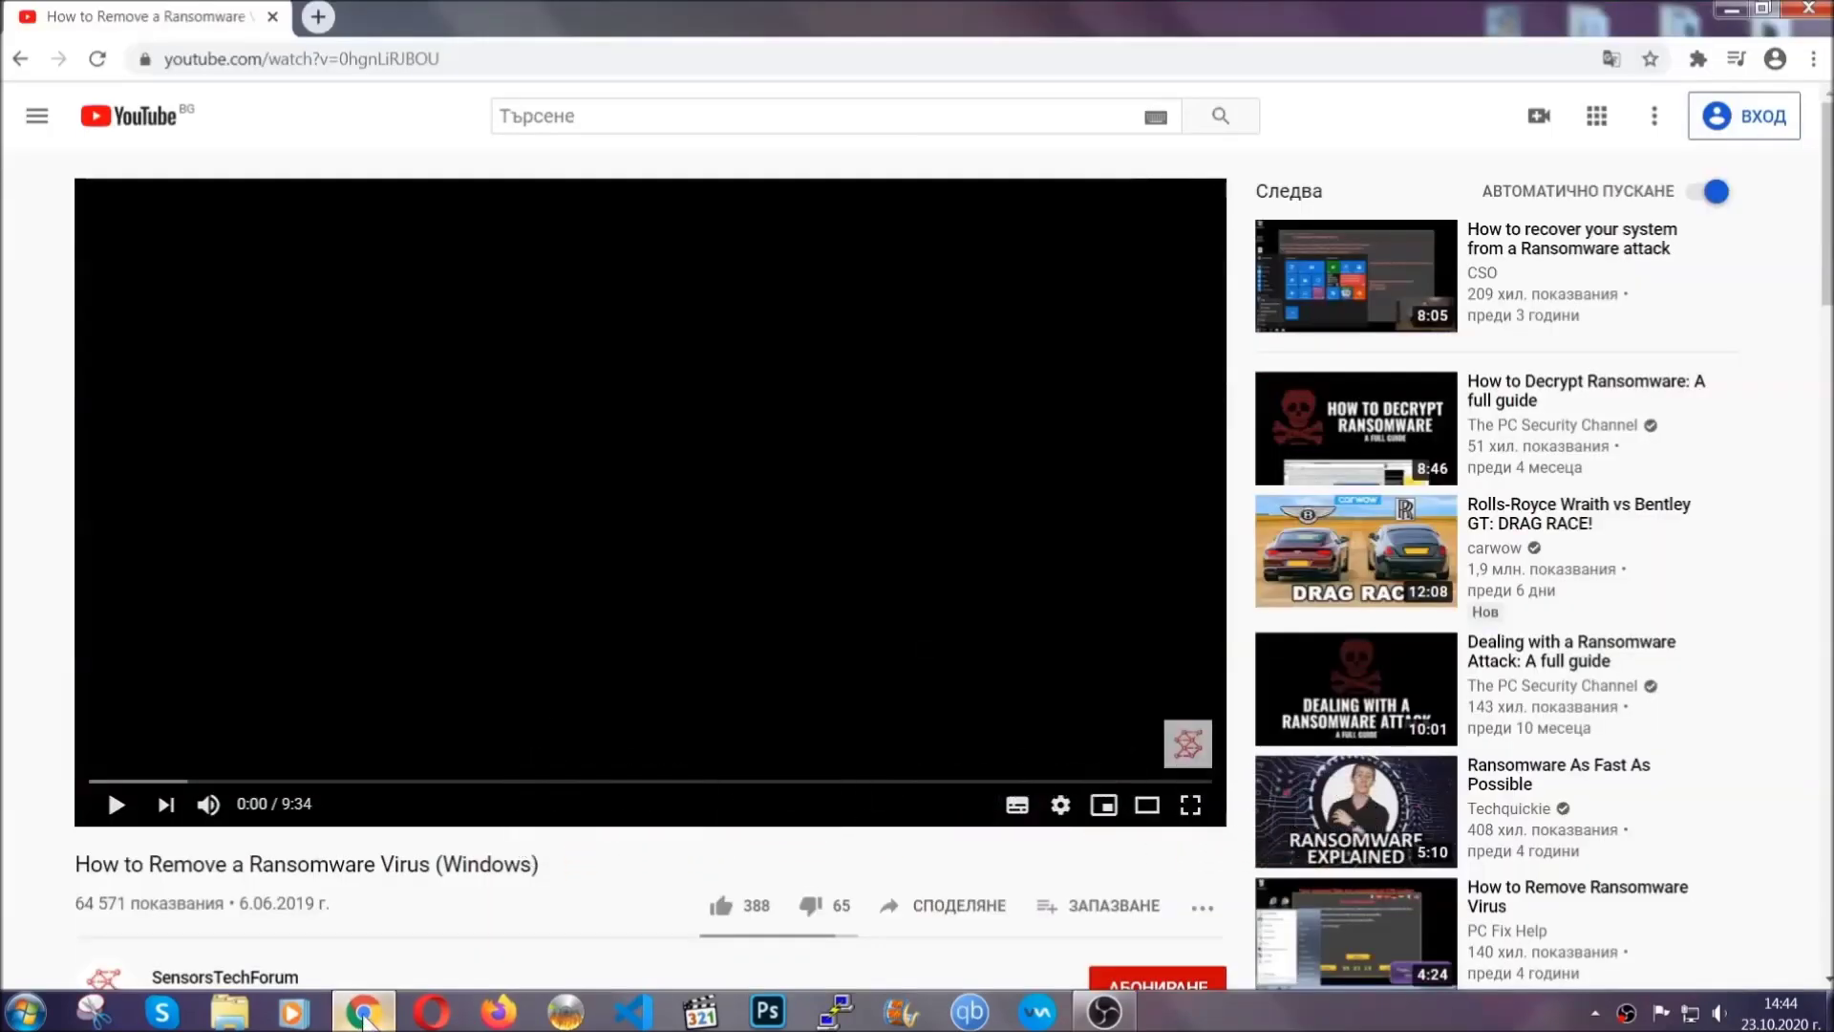
scroll(334, 777, "down", 4)
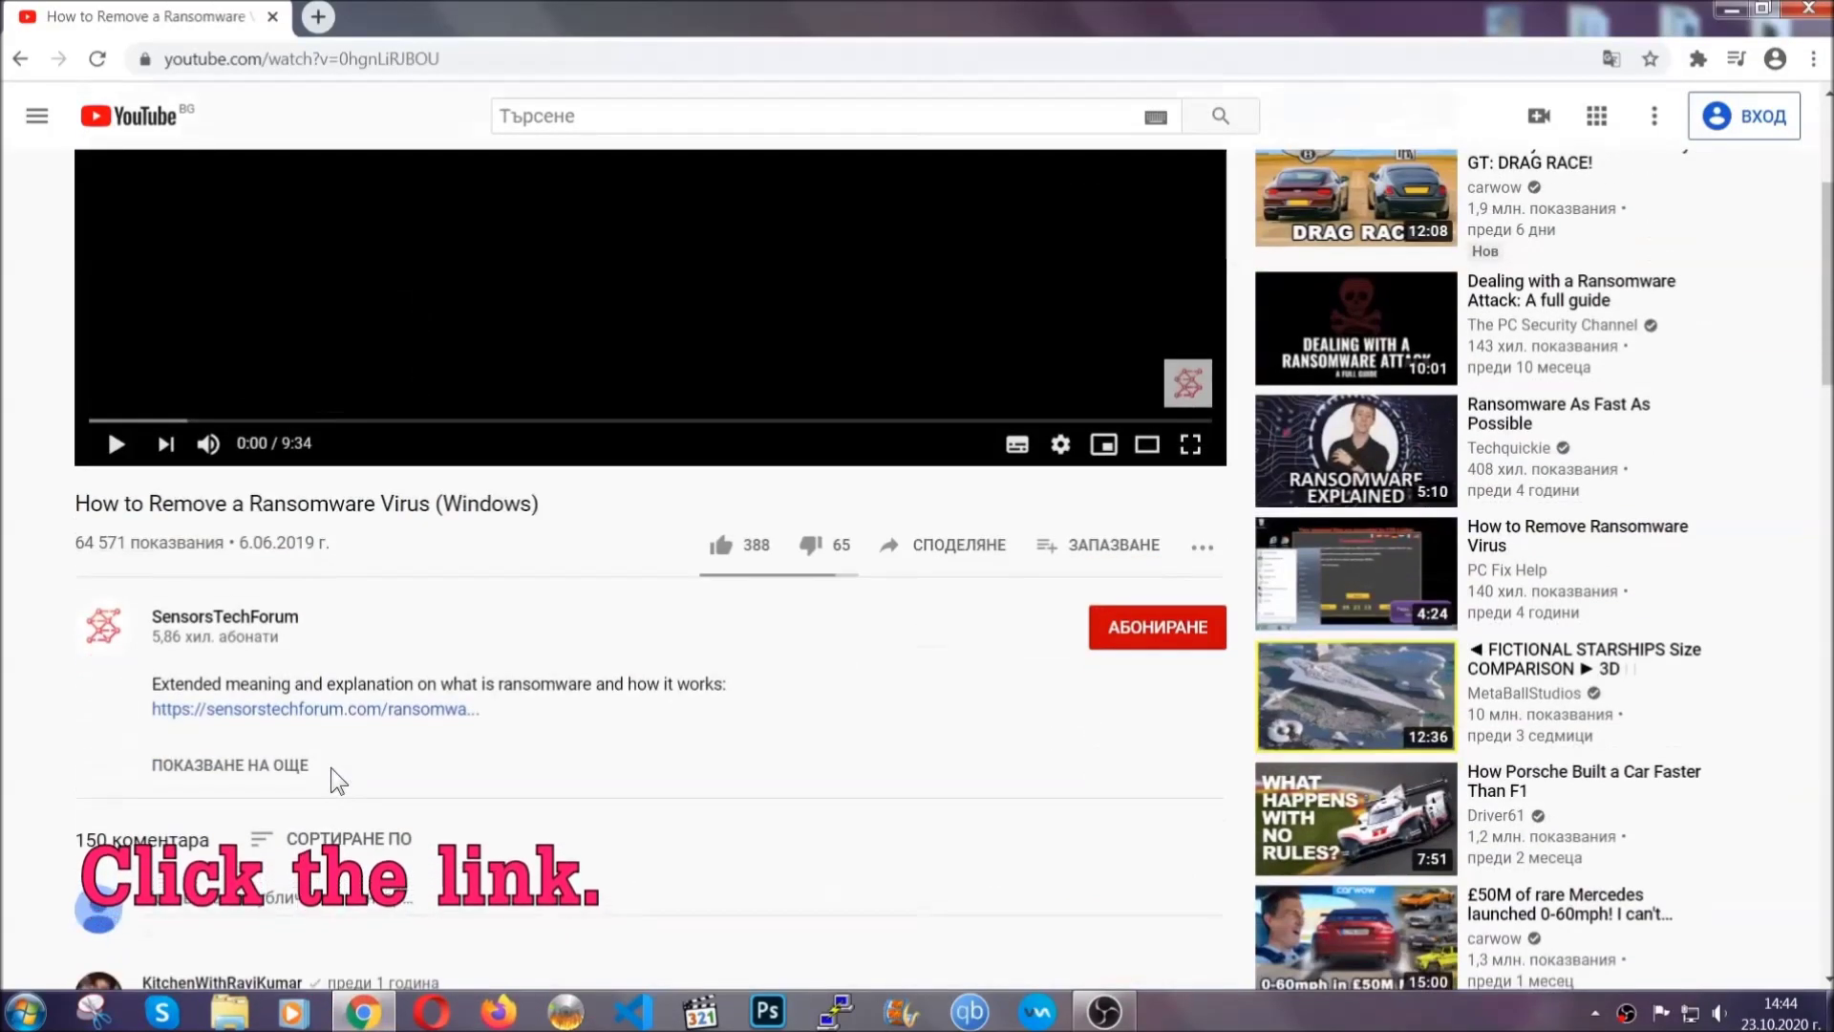
left_click(363, 711)
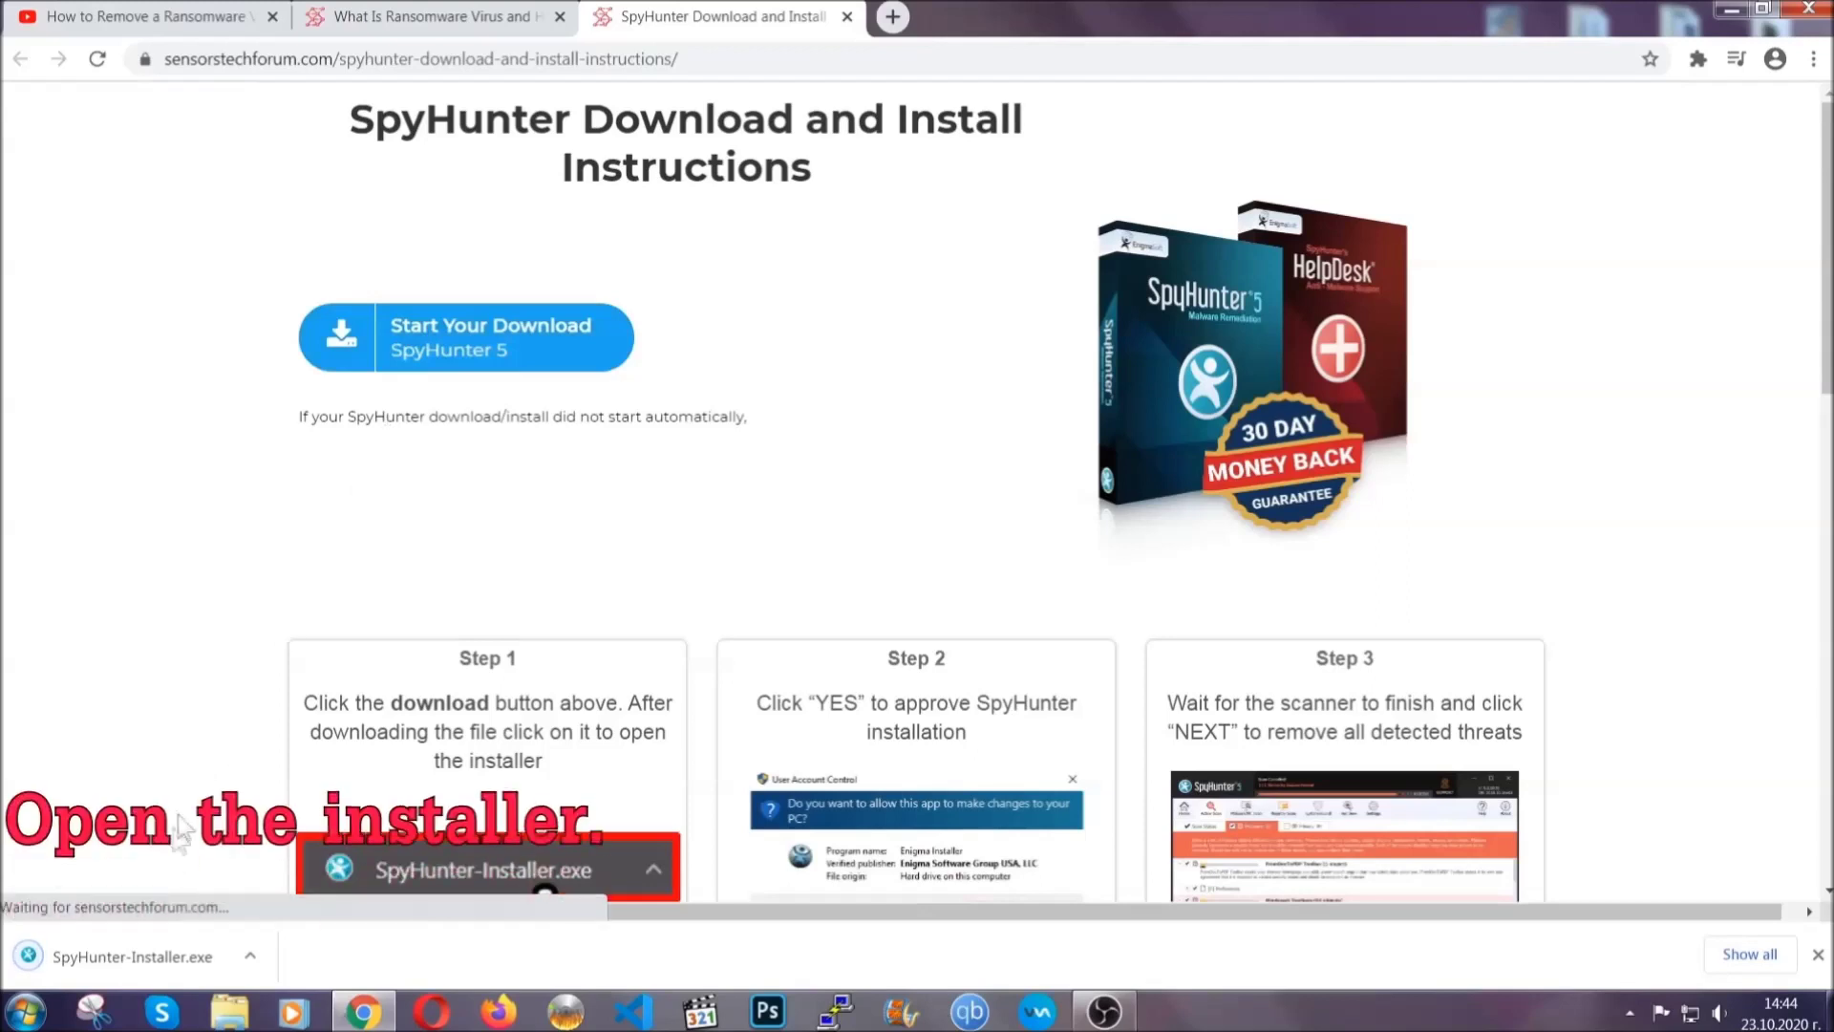
left_click(130, 954)
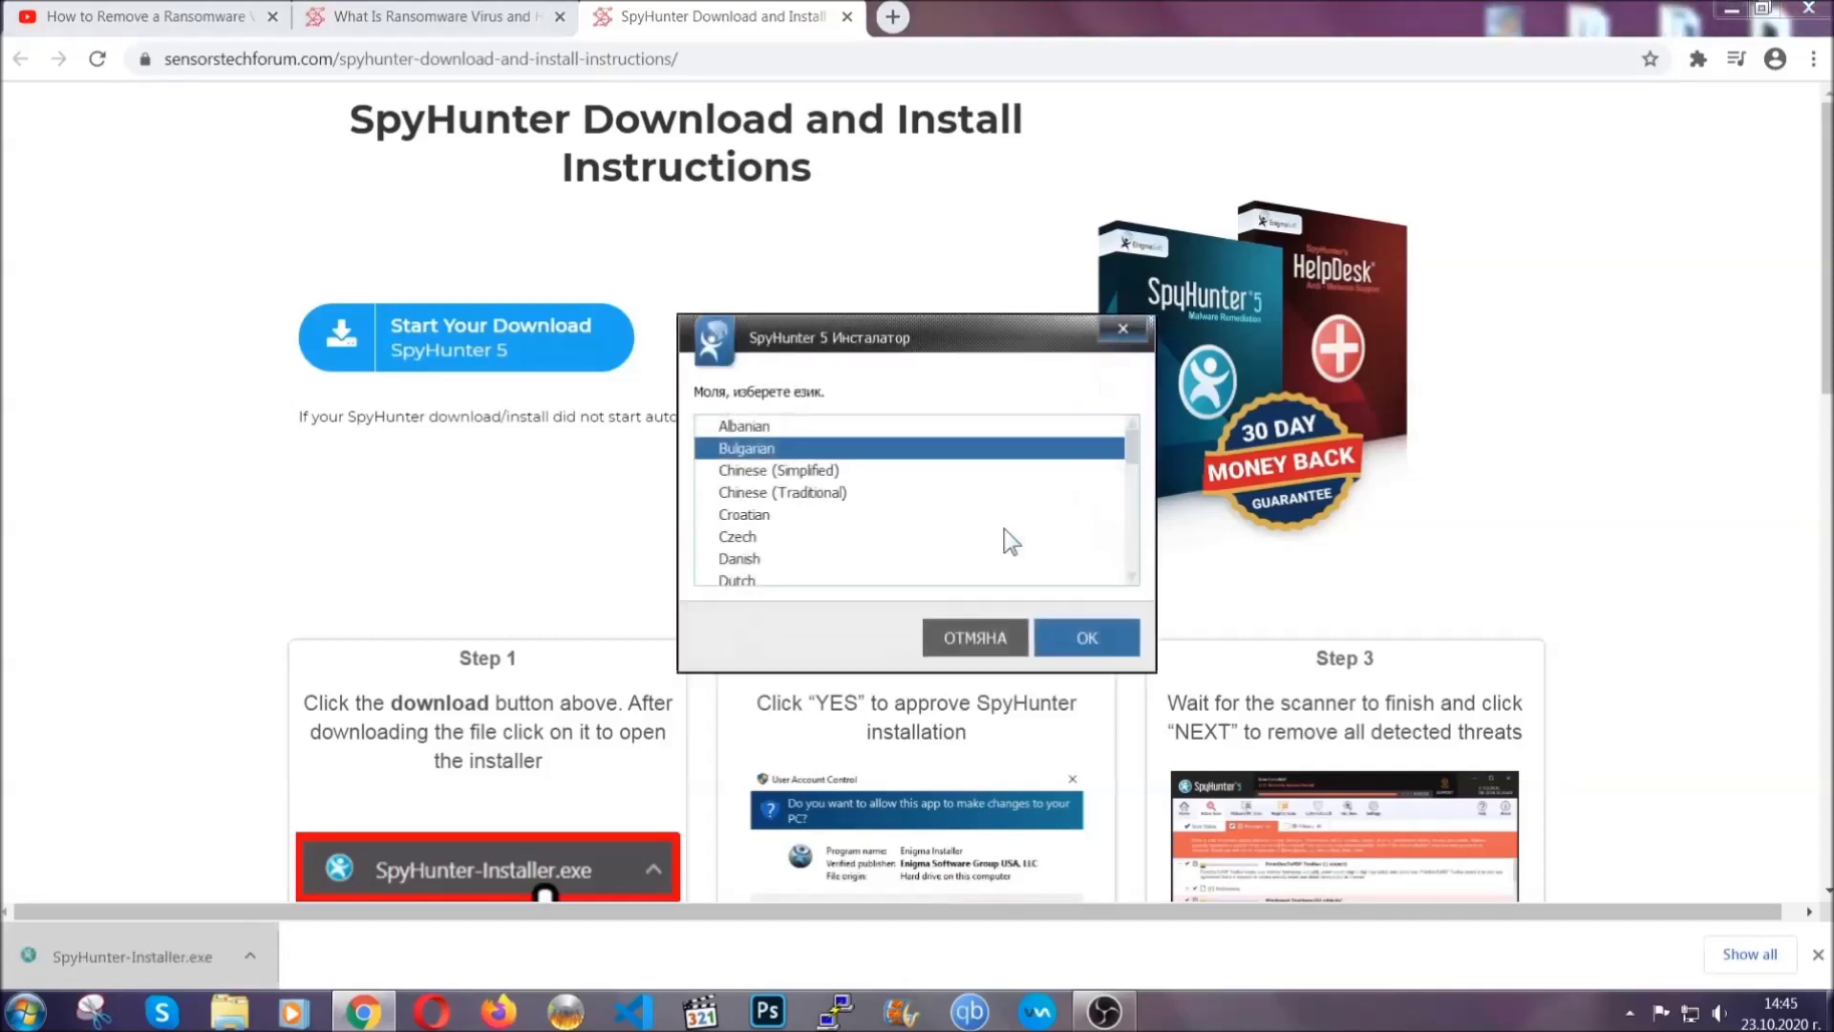
Step: Install SpyHunter 5 in English with the EULA accepted, then close the finished installer
scroll(945, 525, "down", 2)
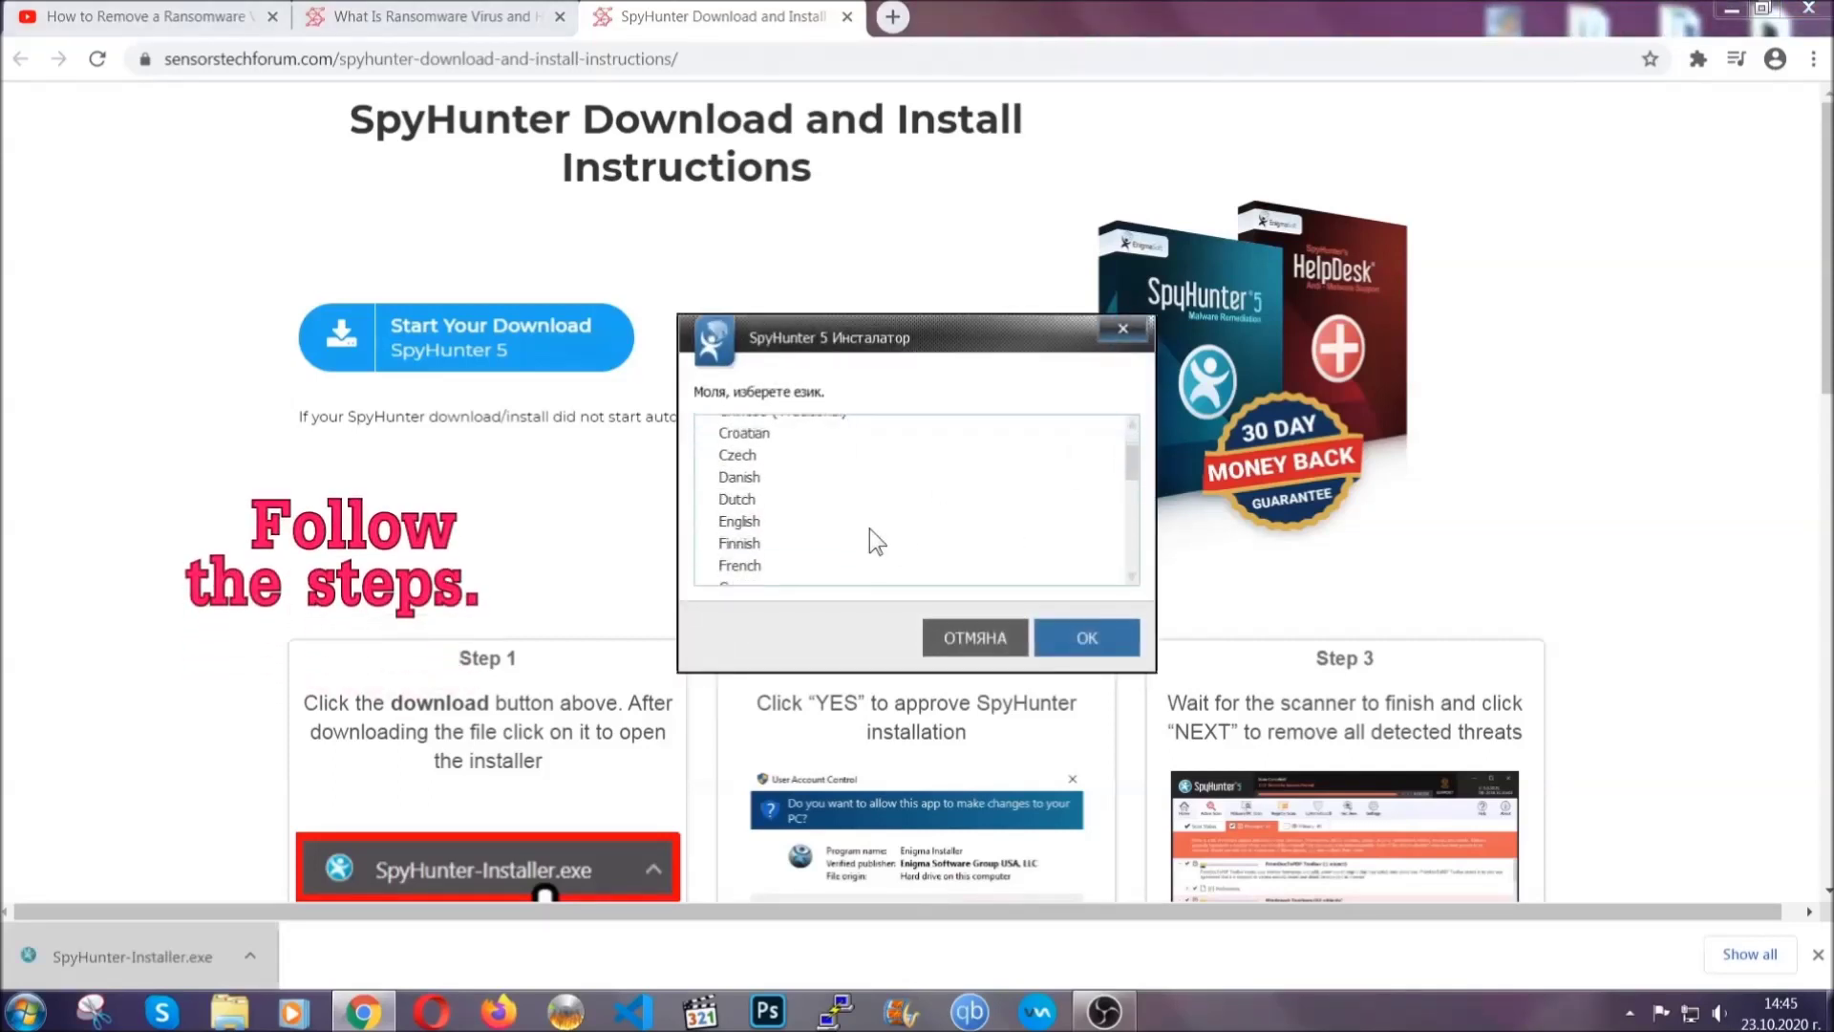
left_click(865, 524)
left_click(1065, 637)
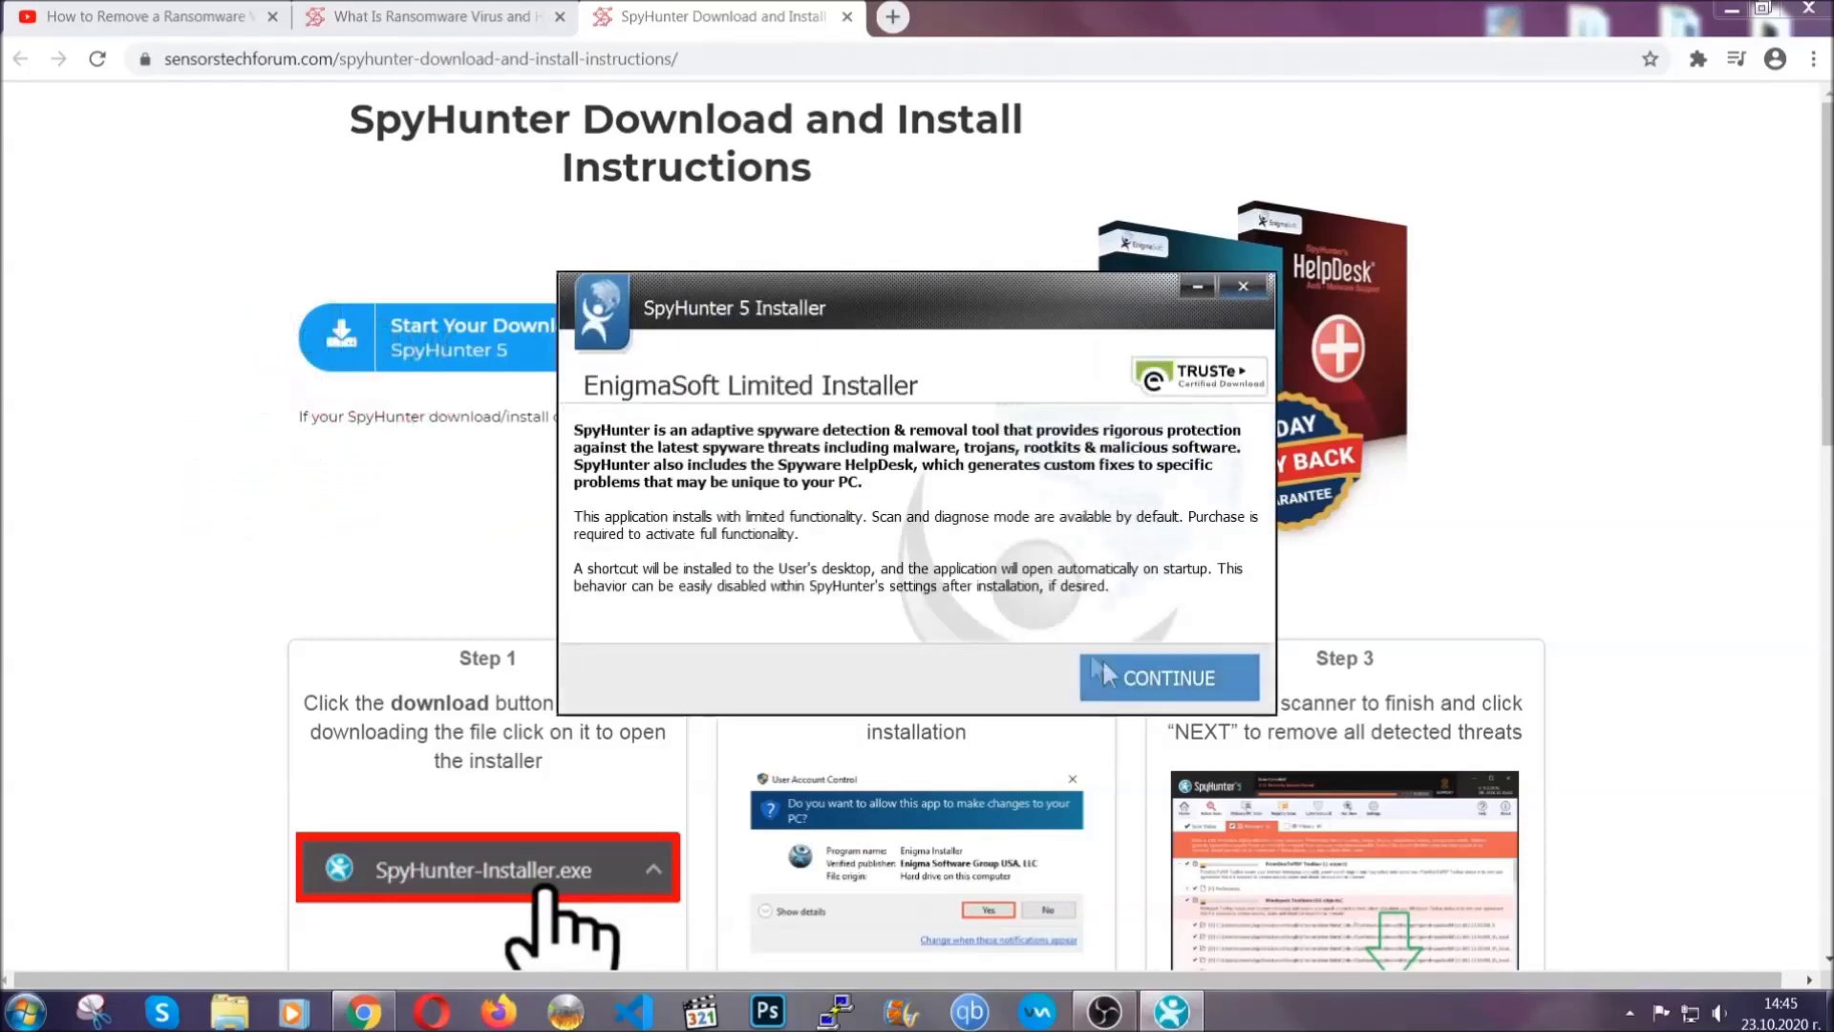
left_click(1100, 668)
left_click(1050, 620)
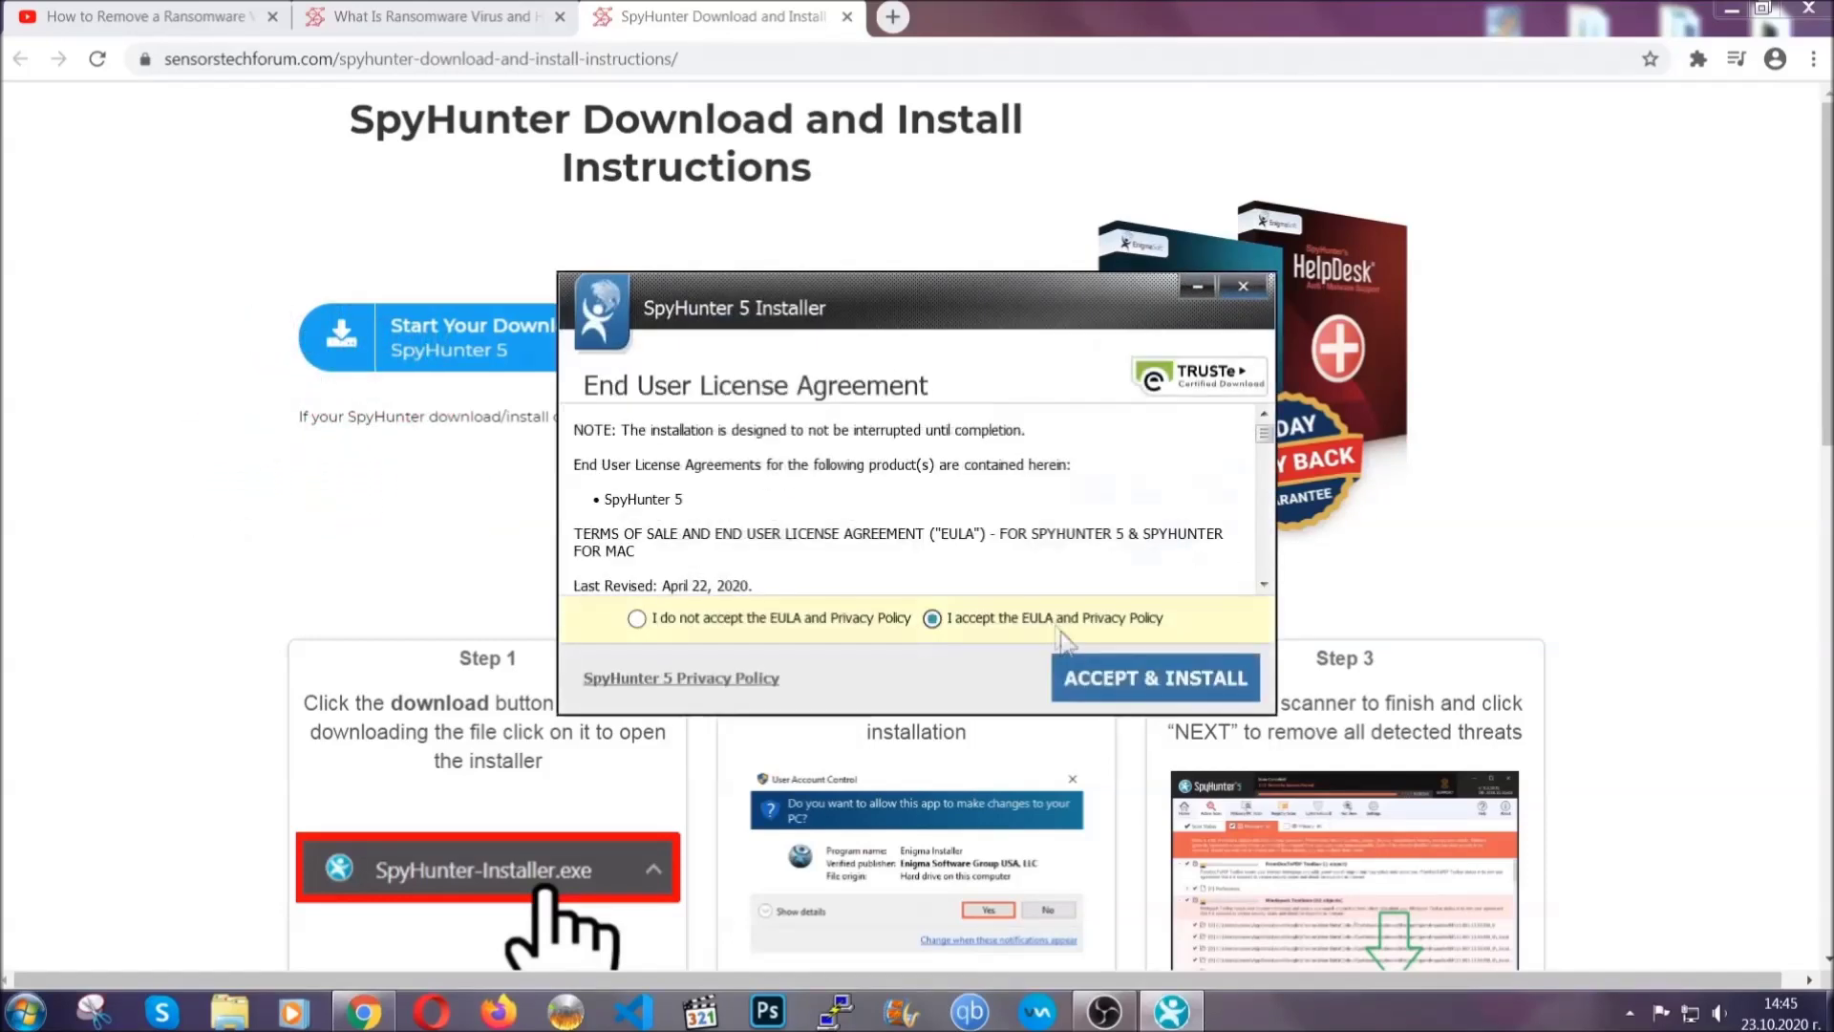
left_click(1095, 669)
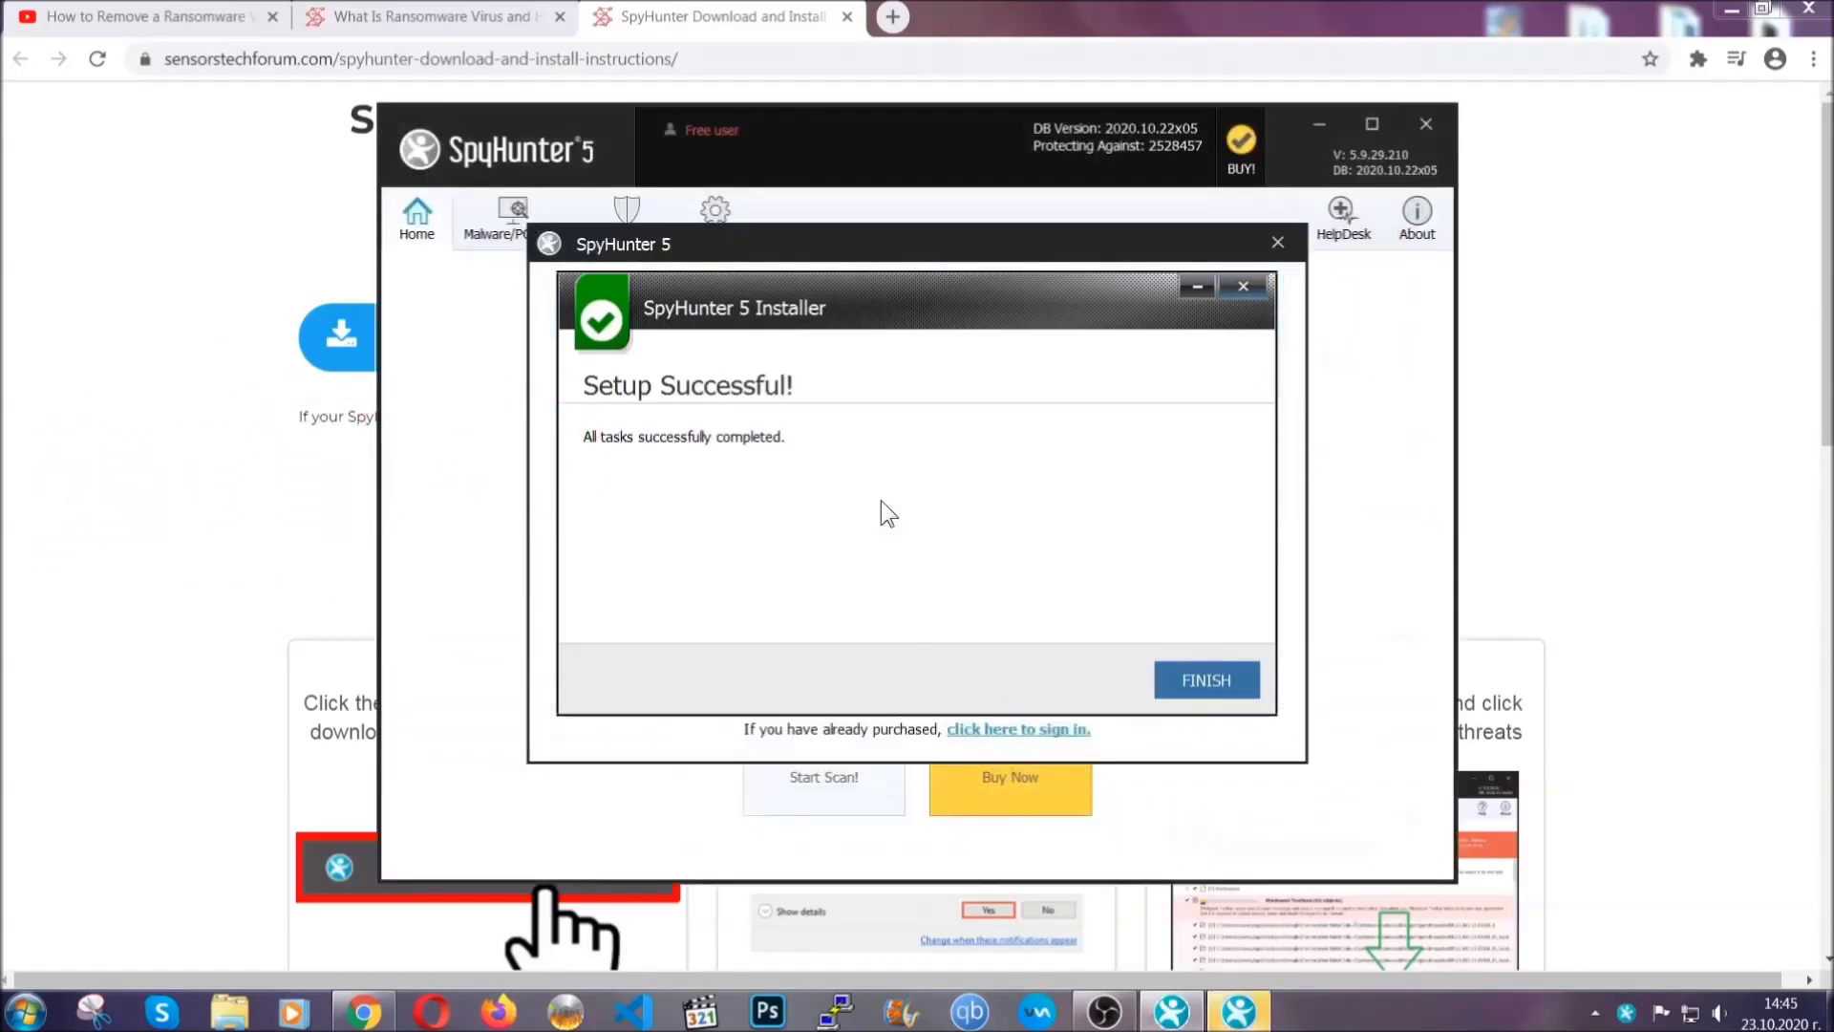
left_click(1173, 684)
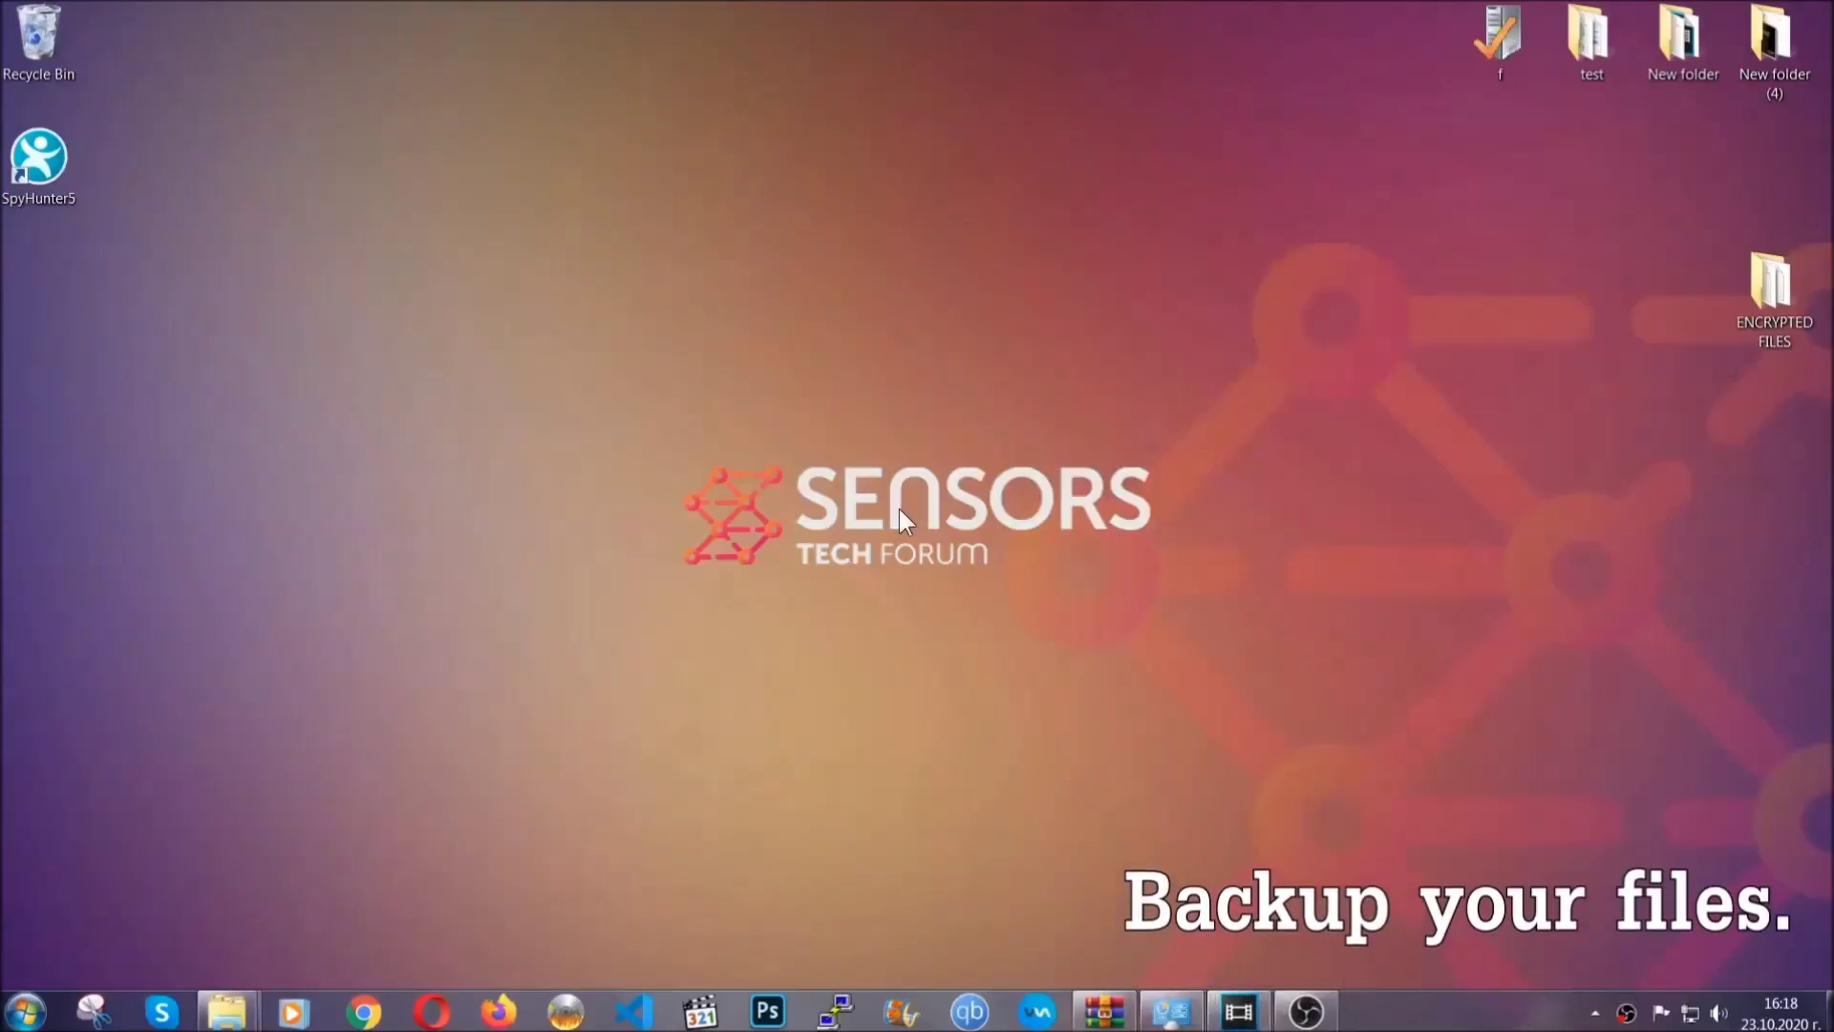
Step: Copy all six .efji files in the ENCRYPTED FILES folder
double_click(1762, 295)
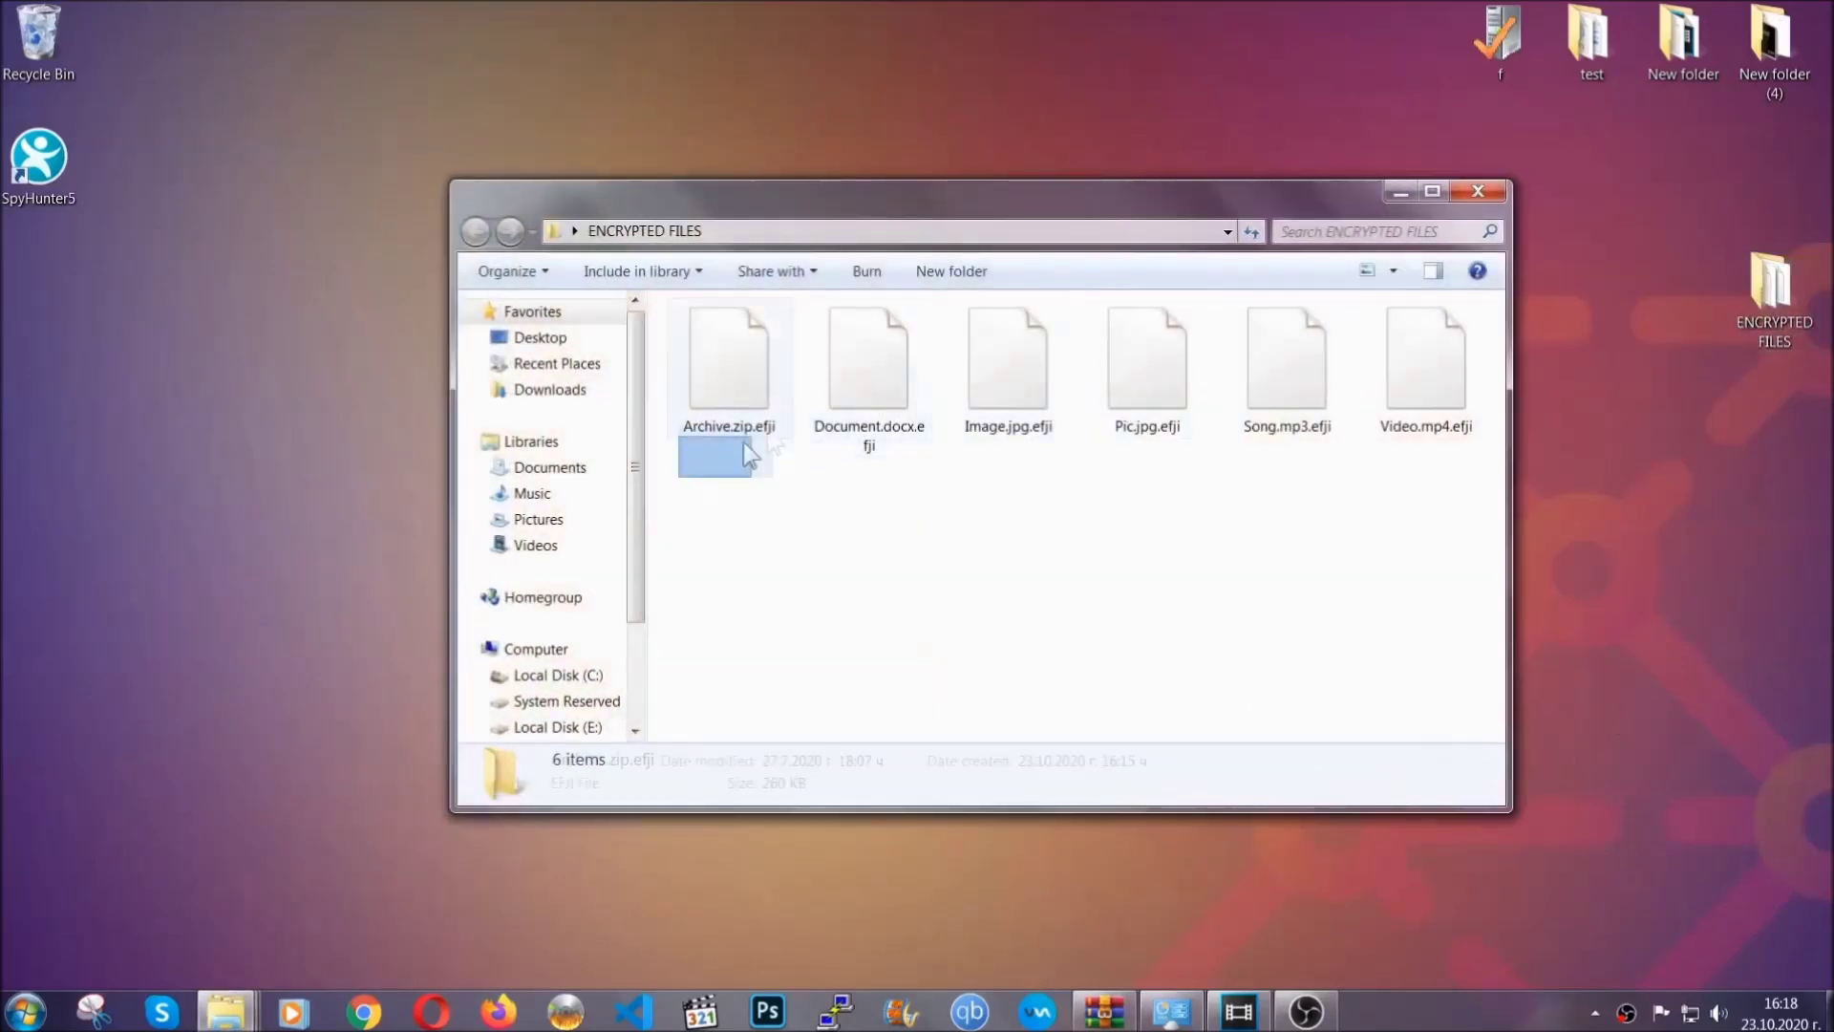
left_click_drag(750, 457, 1435, 340)
right_click(1435, 340)
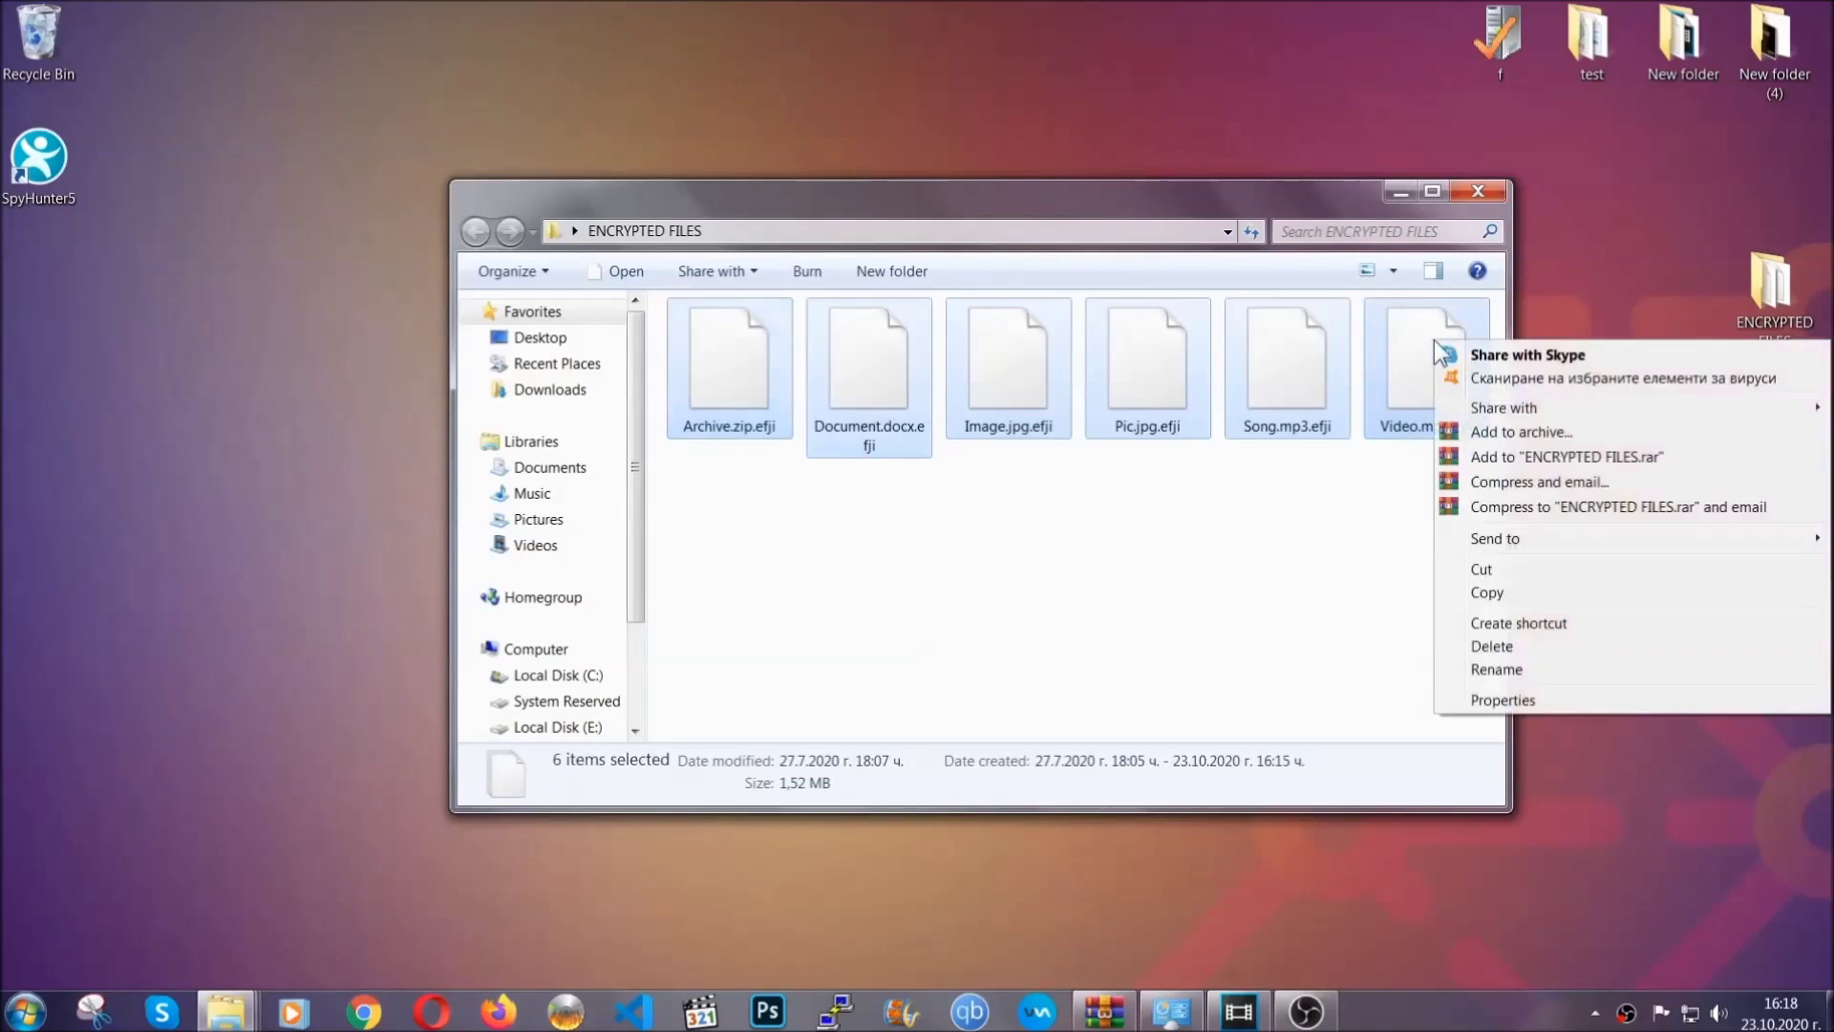
left_click(1486, 595)
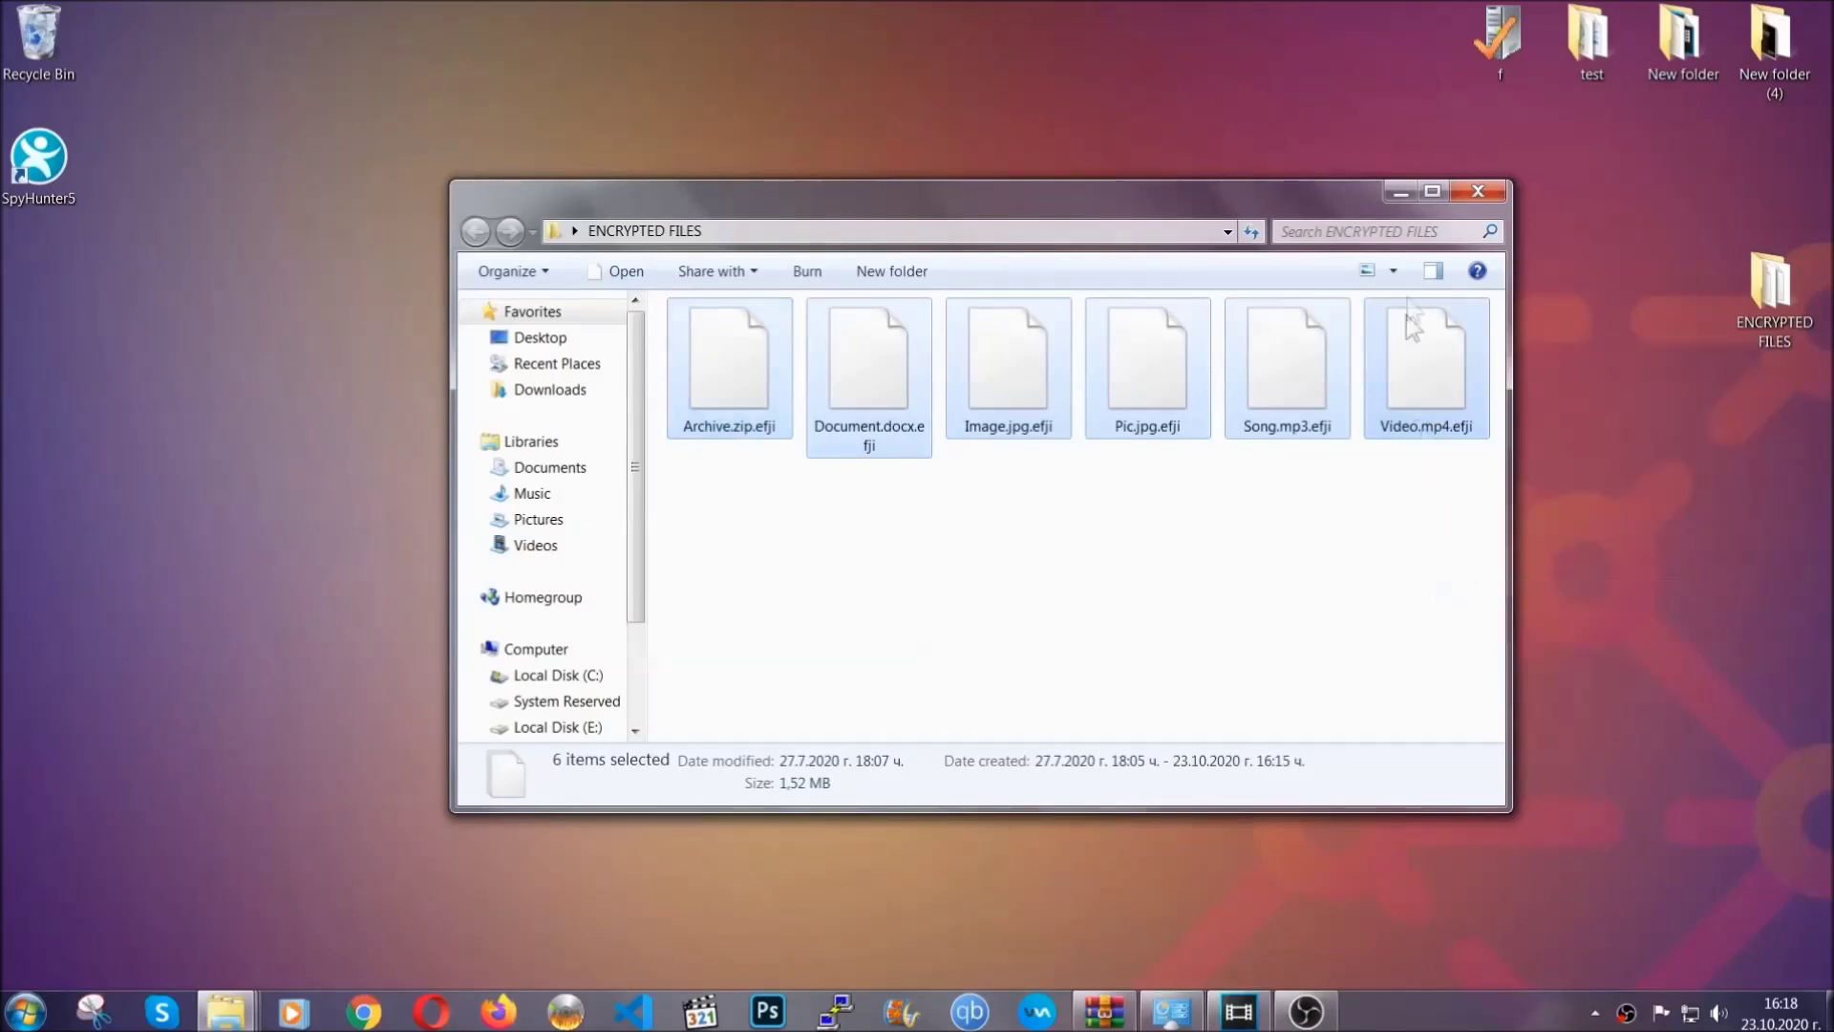
Step: Paste the copied files onto FLASH DRIVE (H:) and close its window
left_click(1401, 193)
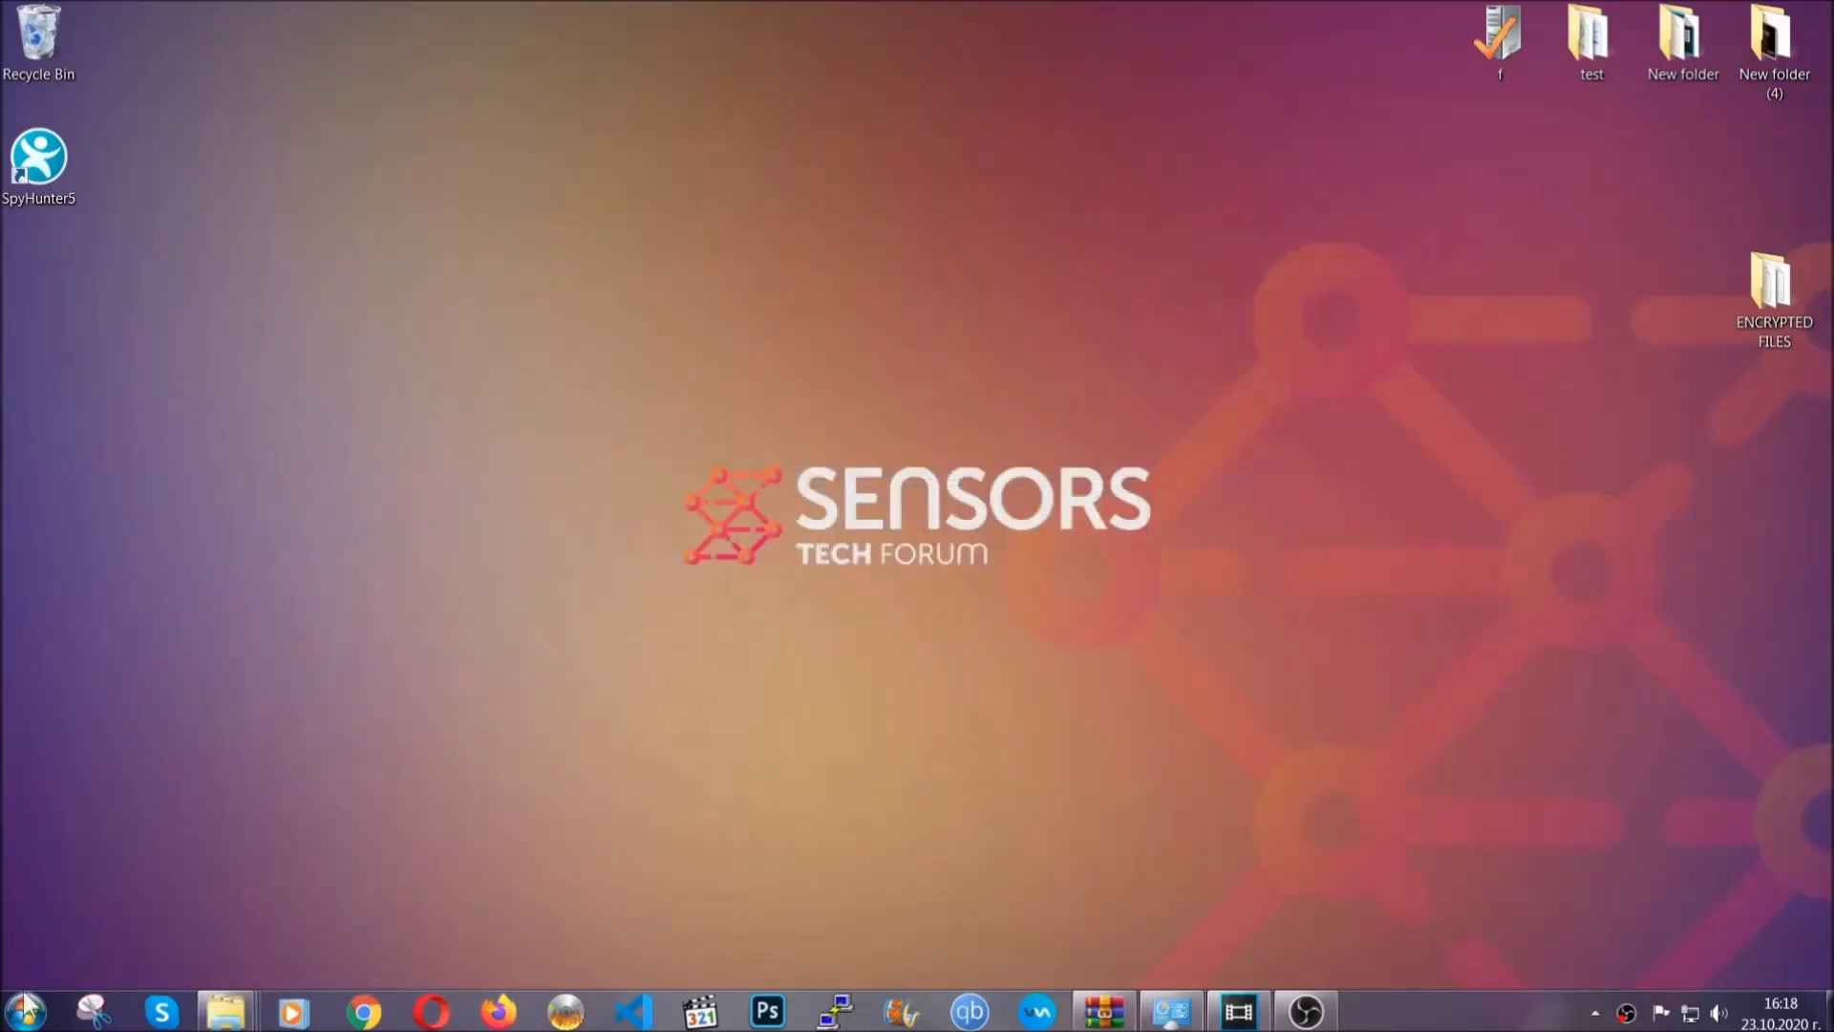
left_click(25, 1011)
left_click(349, 719)
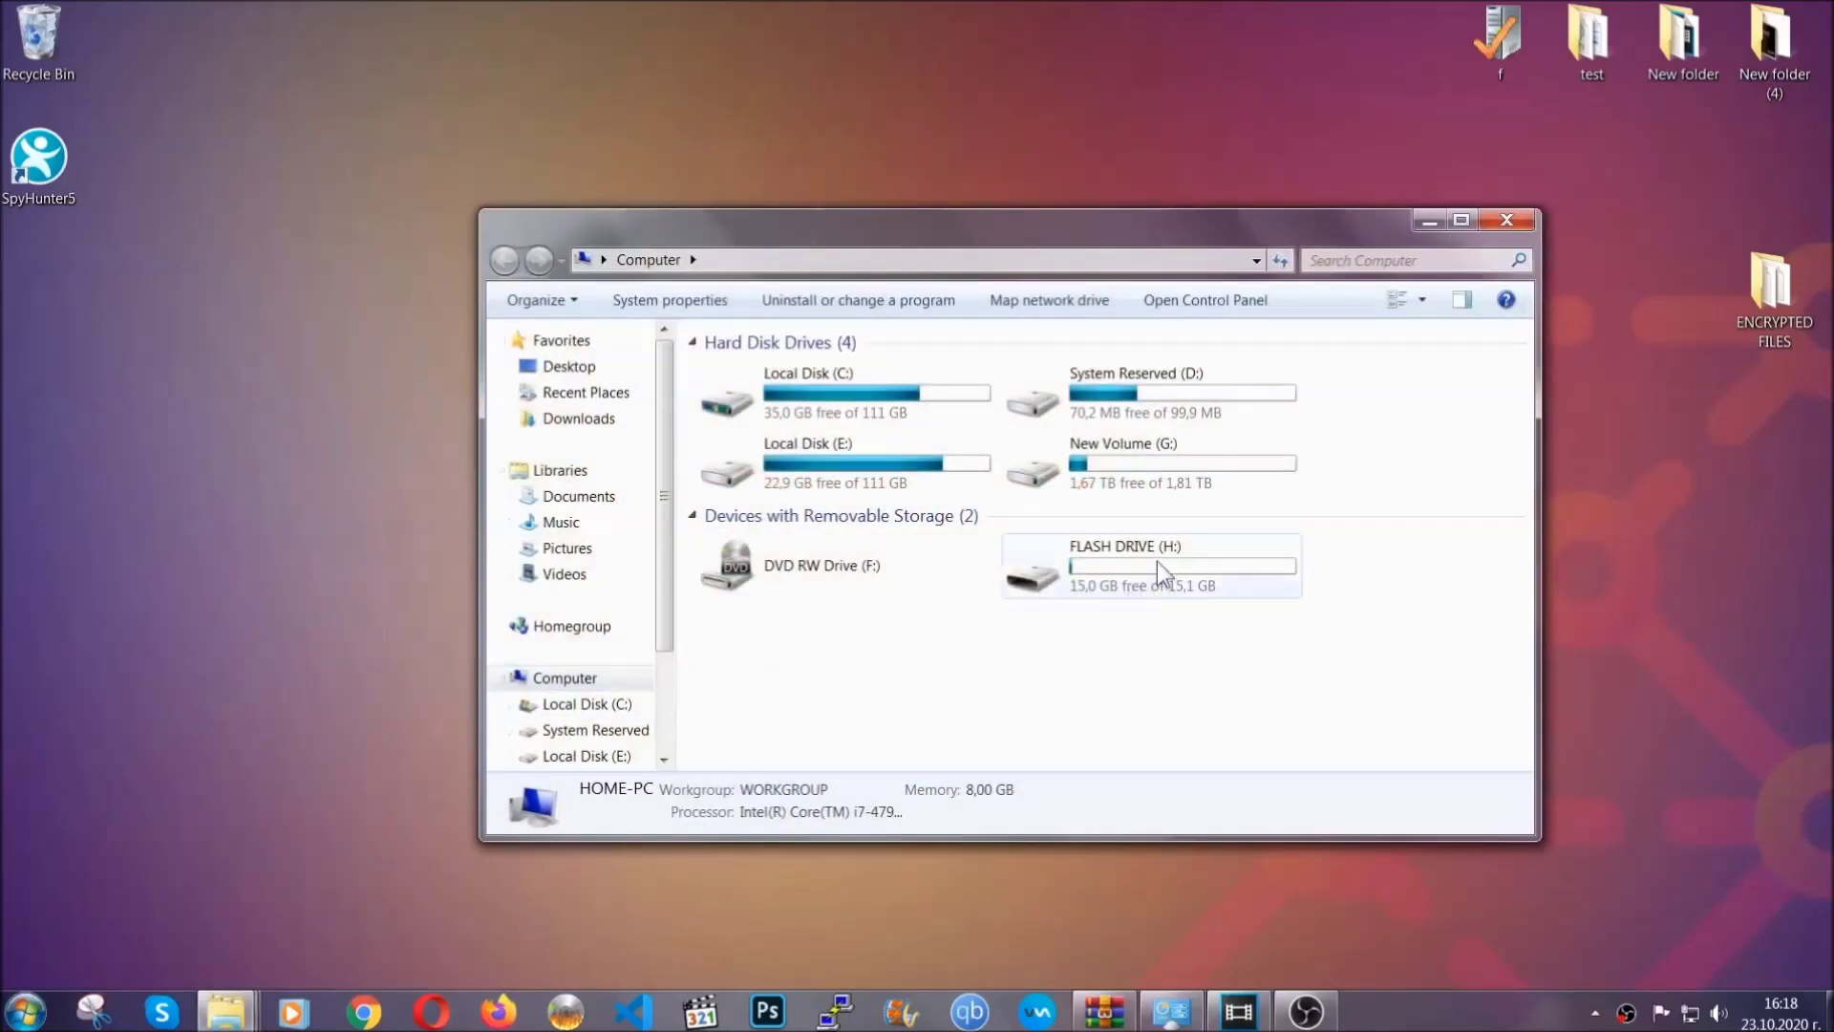
double_click(1156, 560)
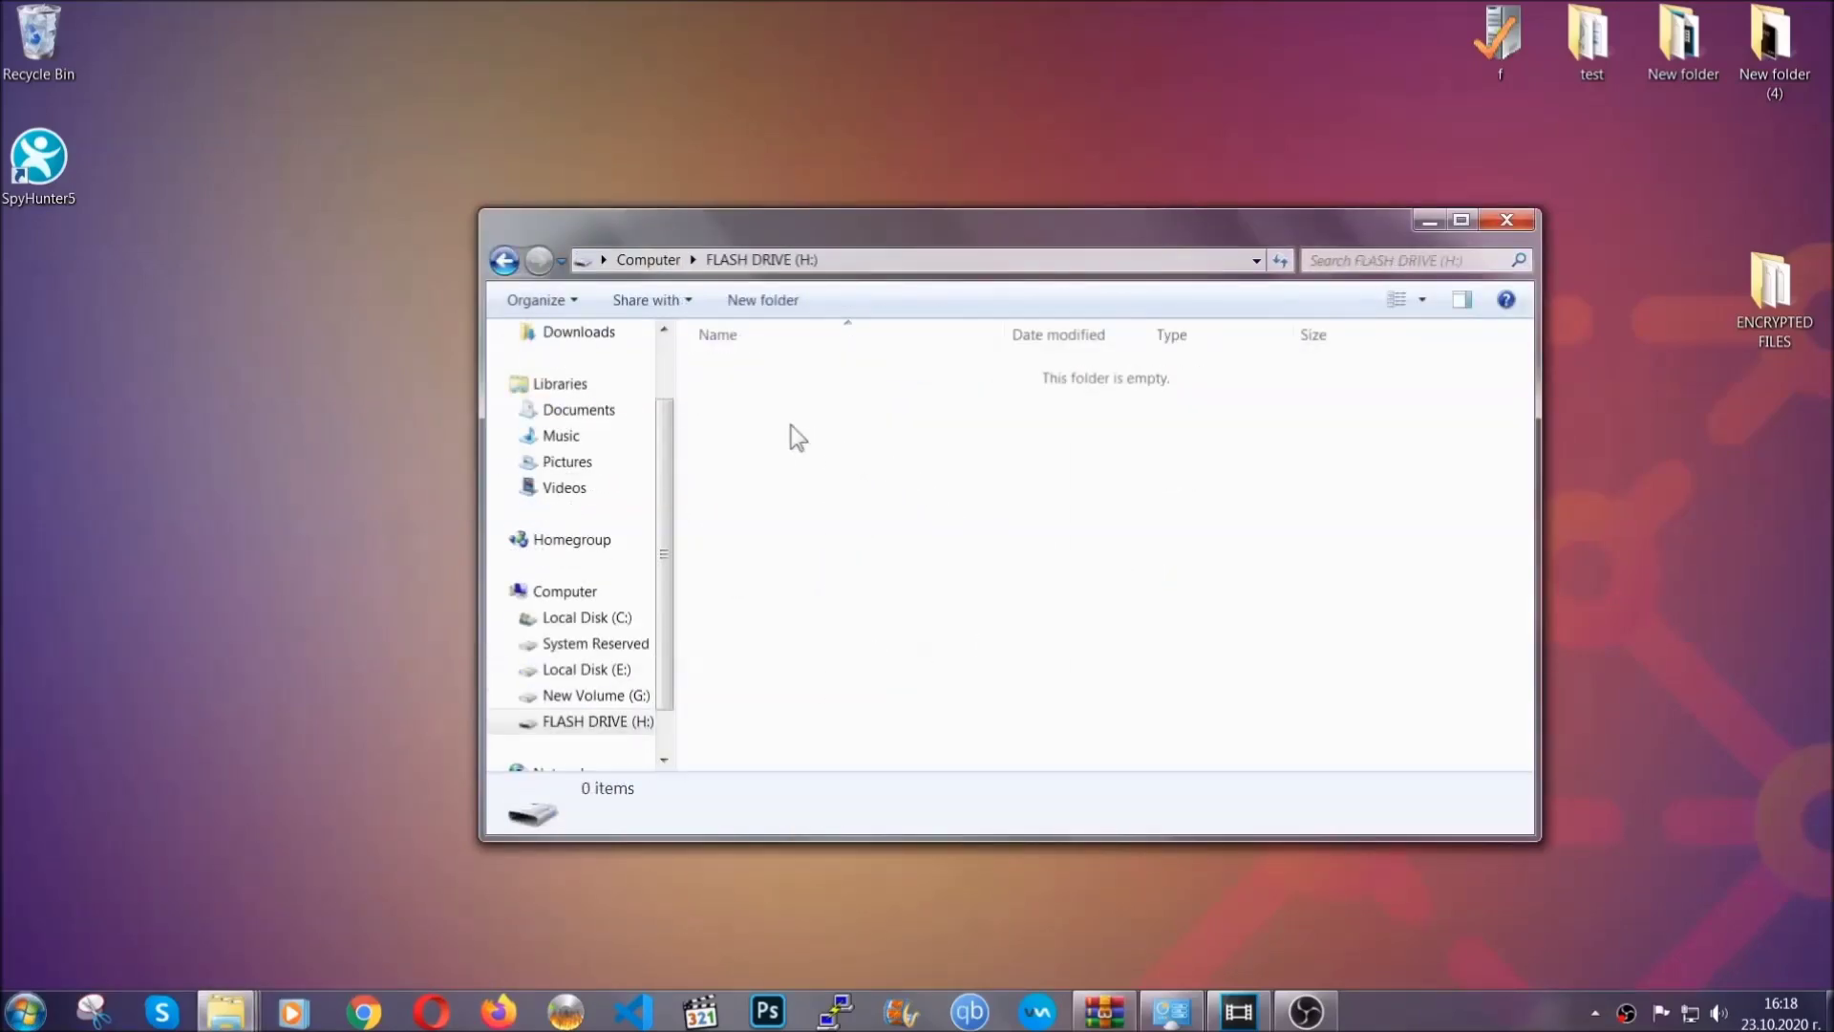
right_click(793, 435)
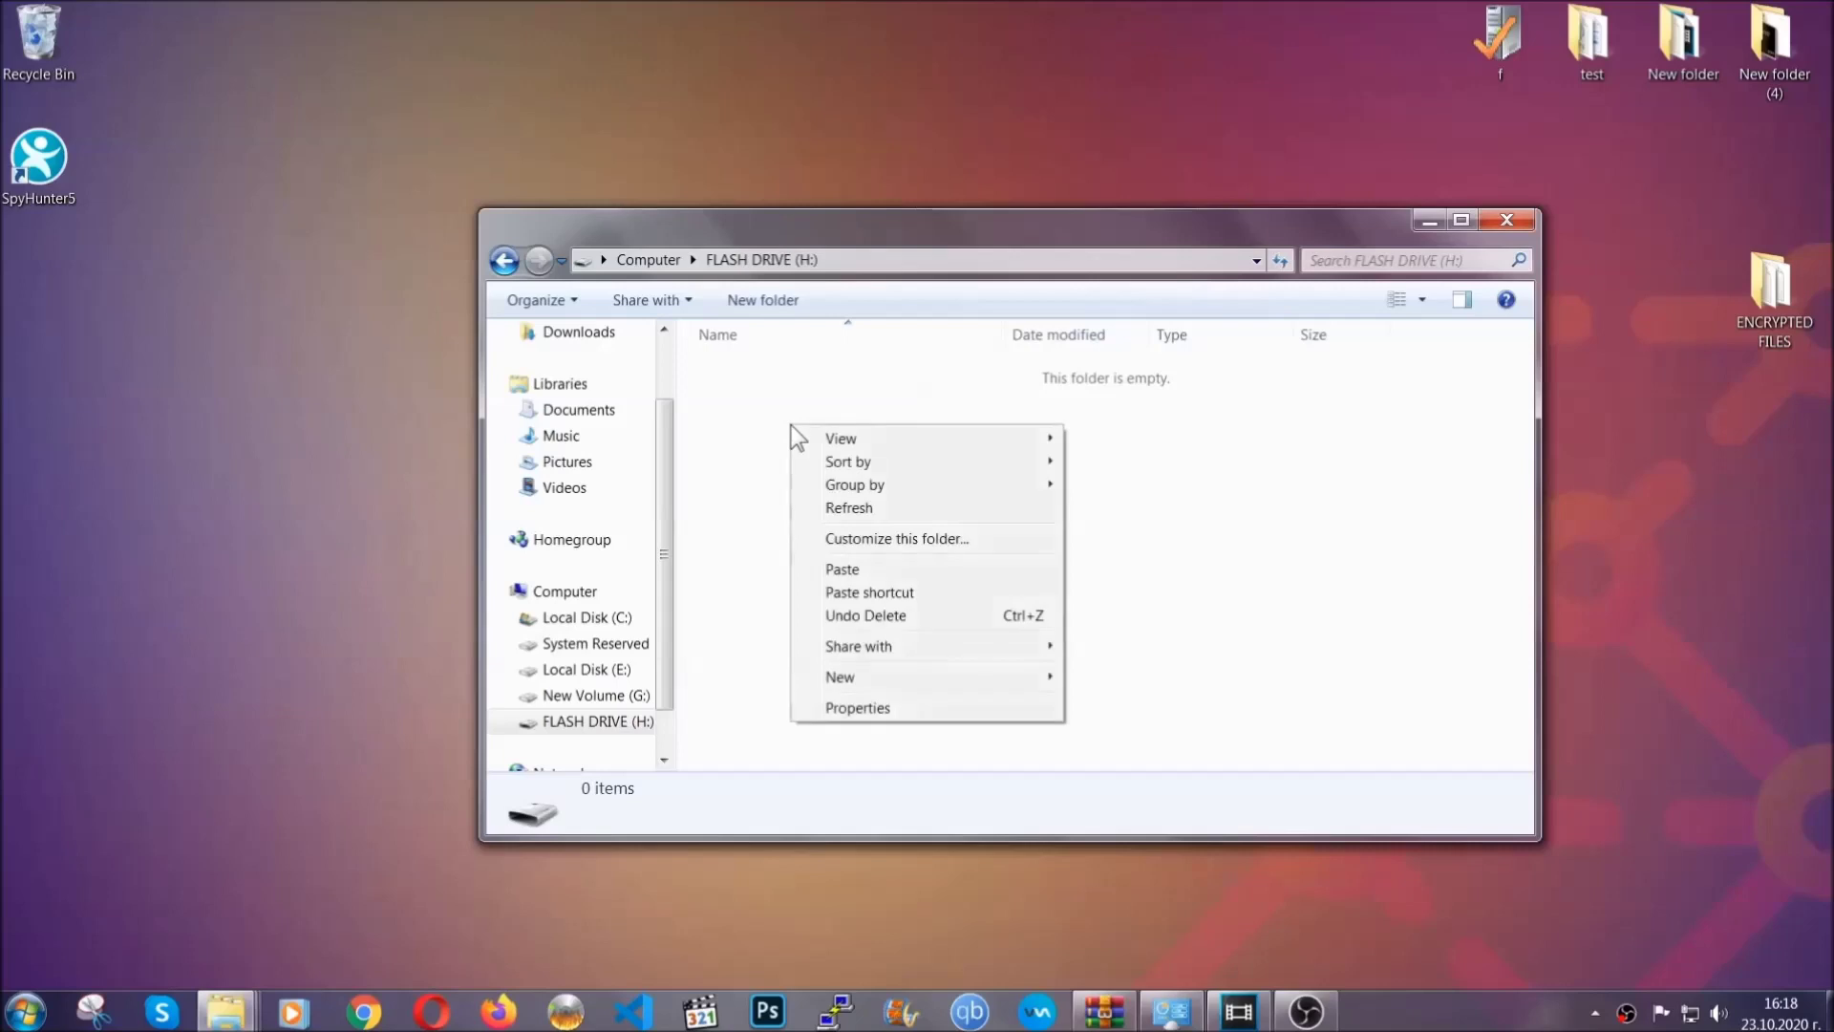
left_click(835, 570)
left_click(835, 572)
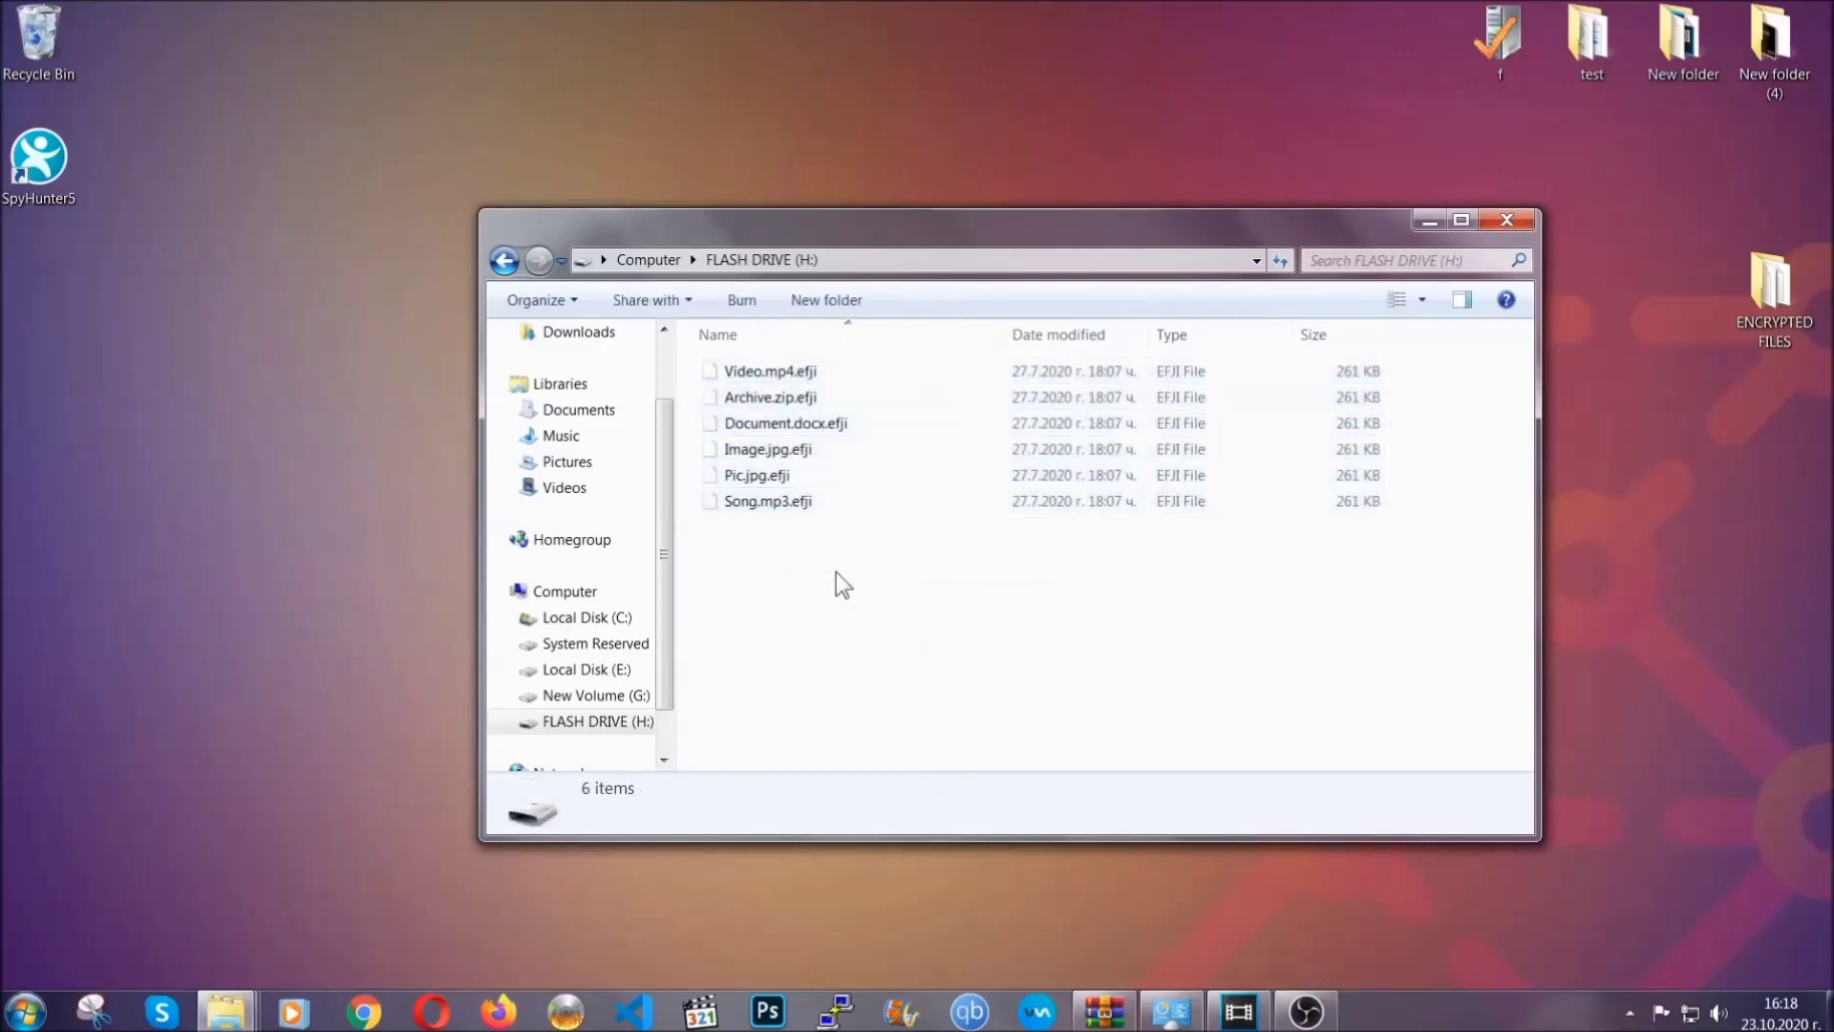
left_click(1509, 221)
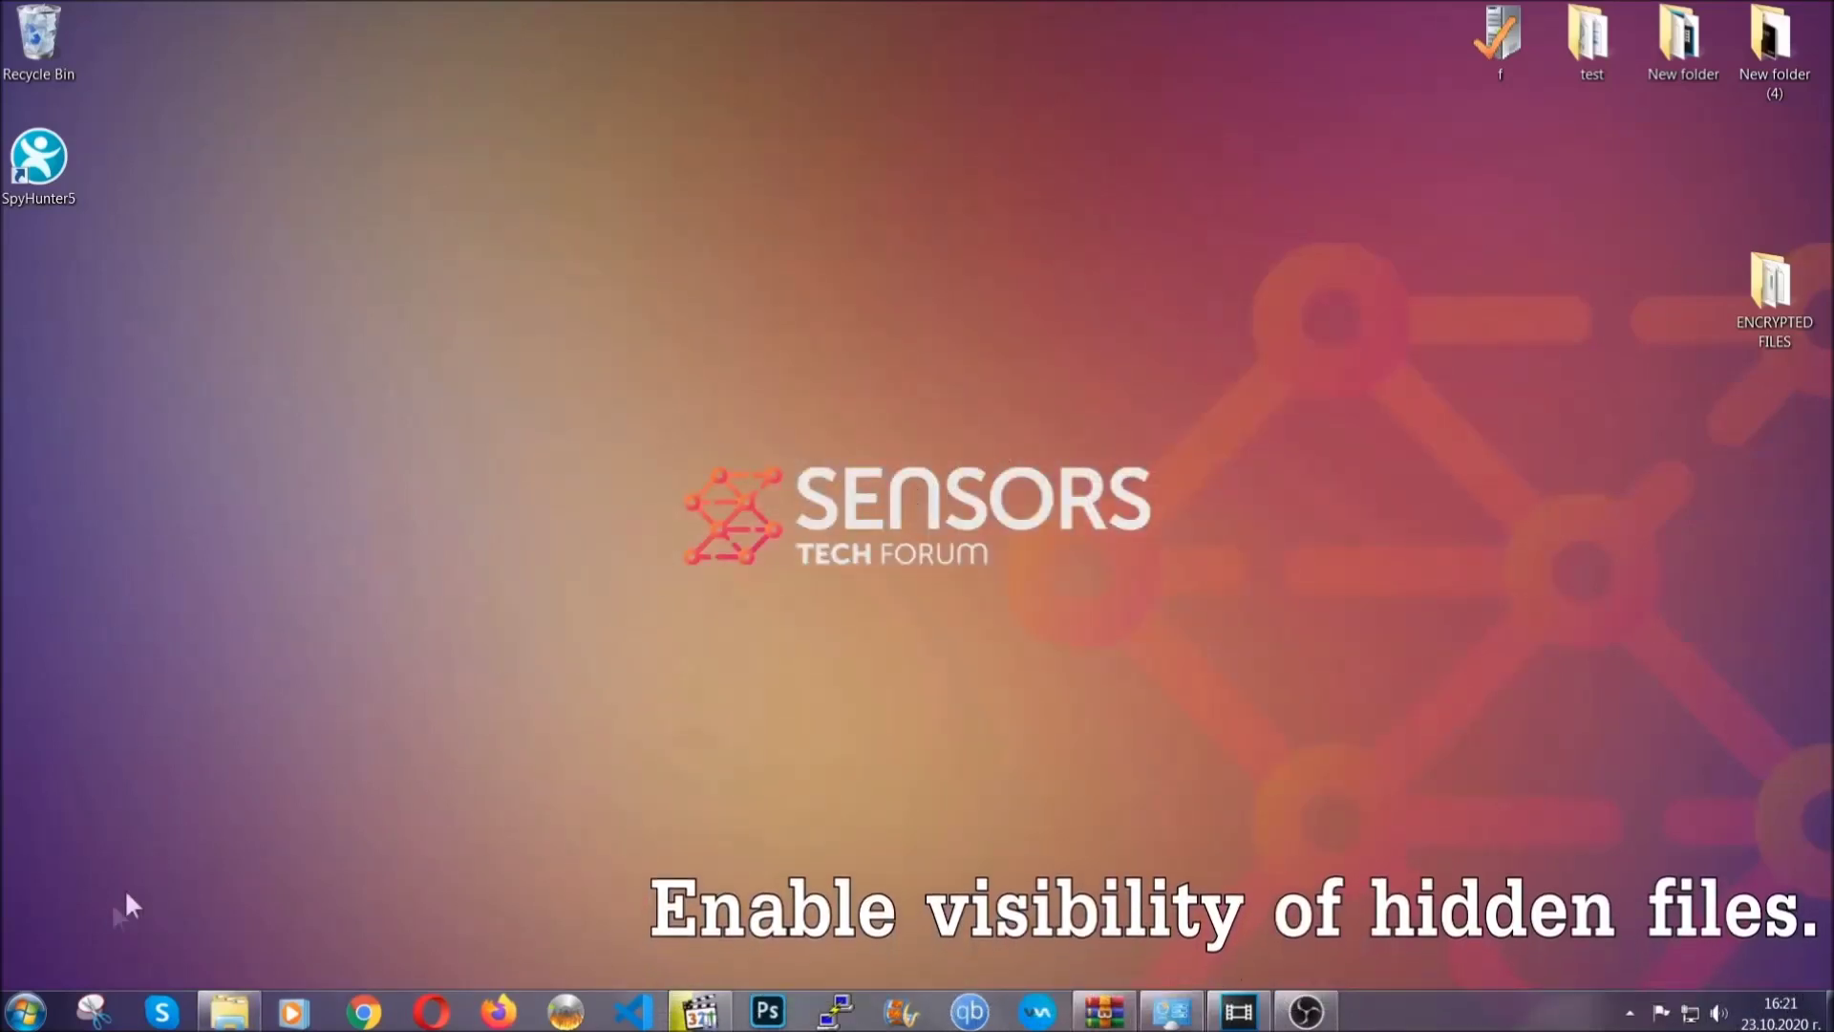
Step: Find 'show hidden files and folders' in Start and apply Show hidden files, folders, and drives
left_click(25, 1011)
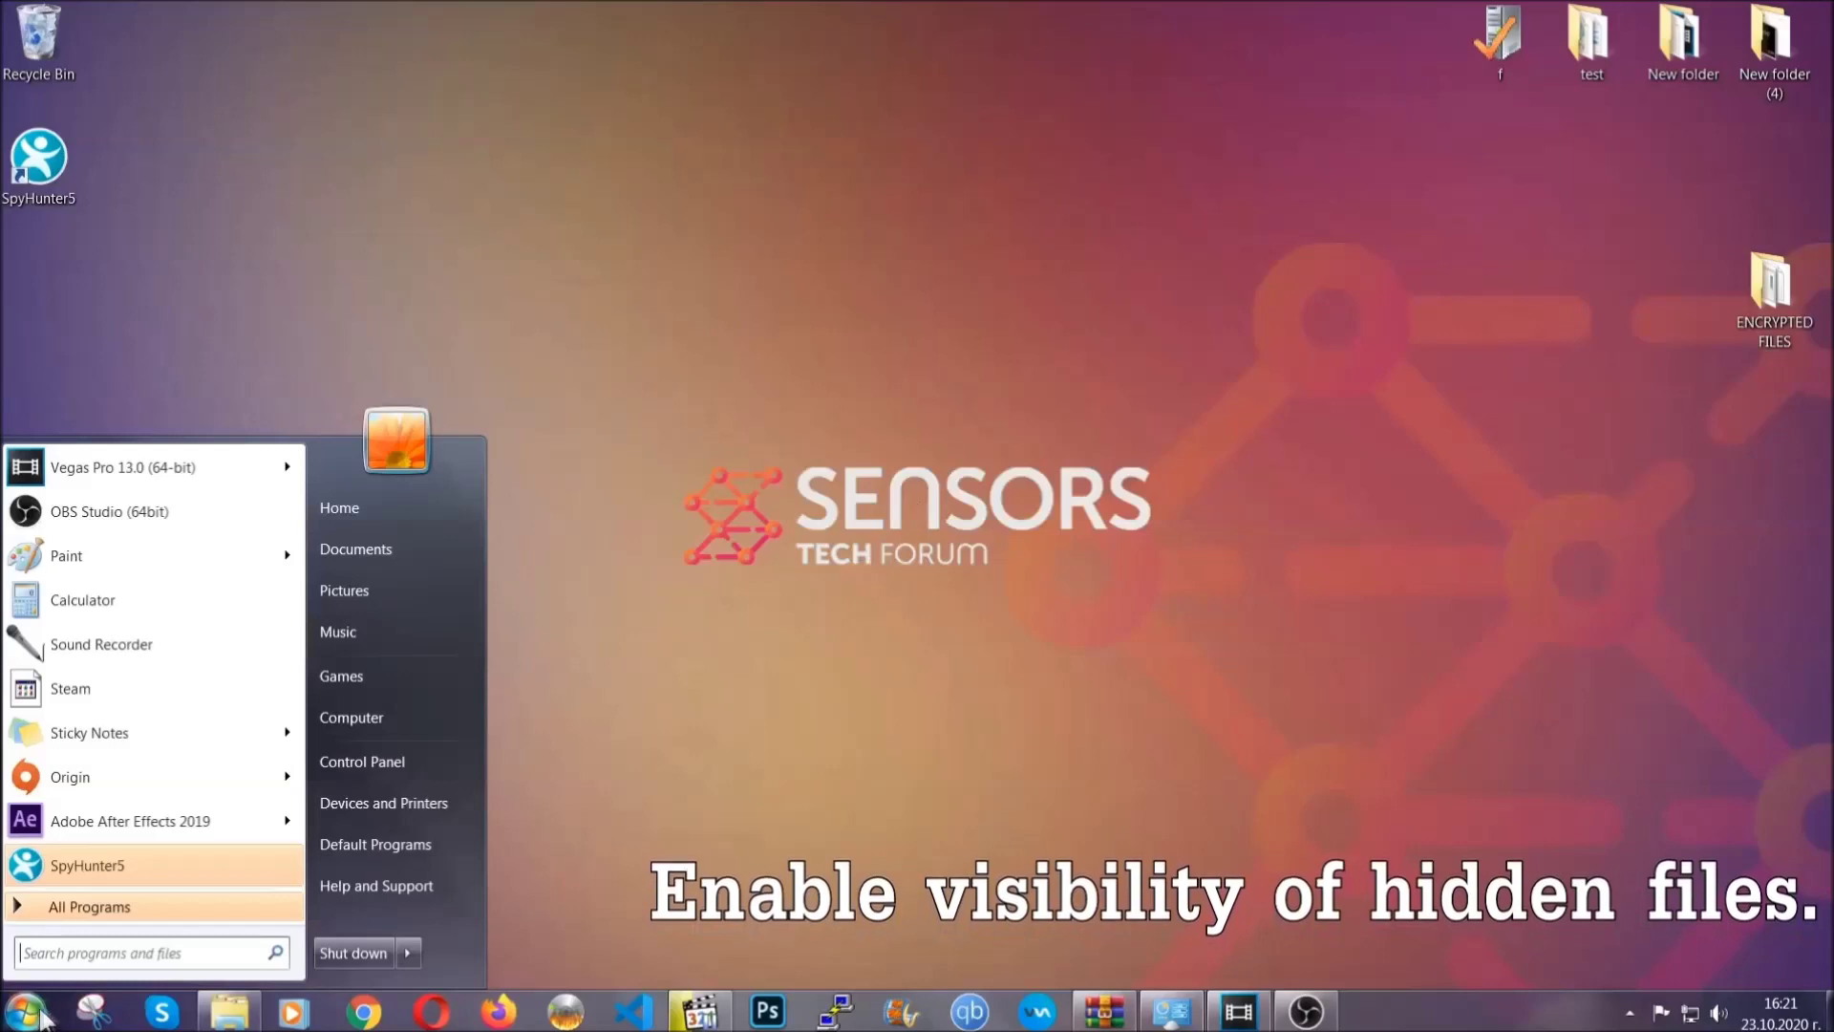
left_click(79, 936)
type("showh")
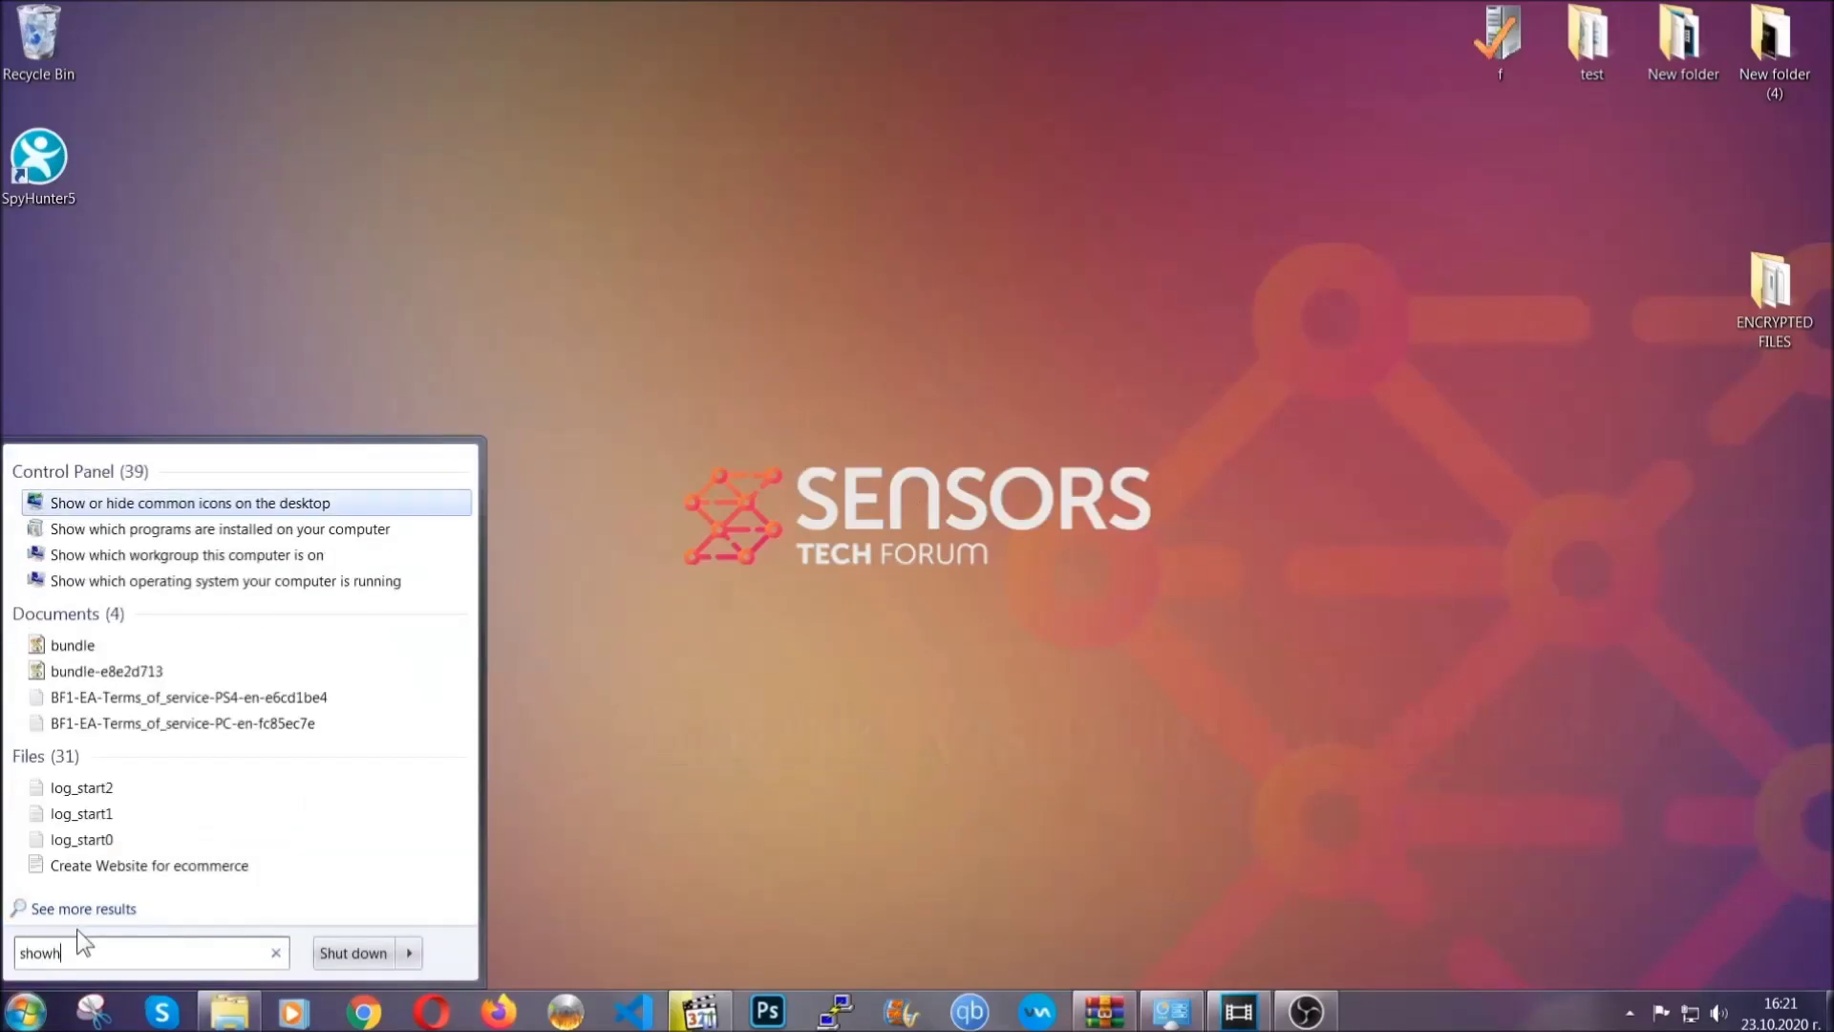
key("BackSpace")
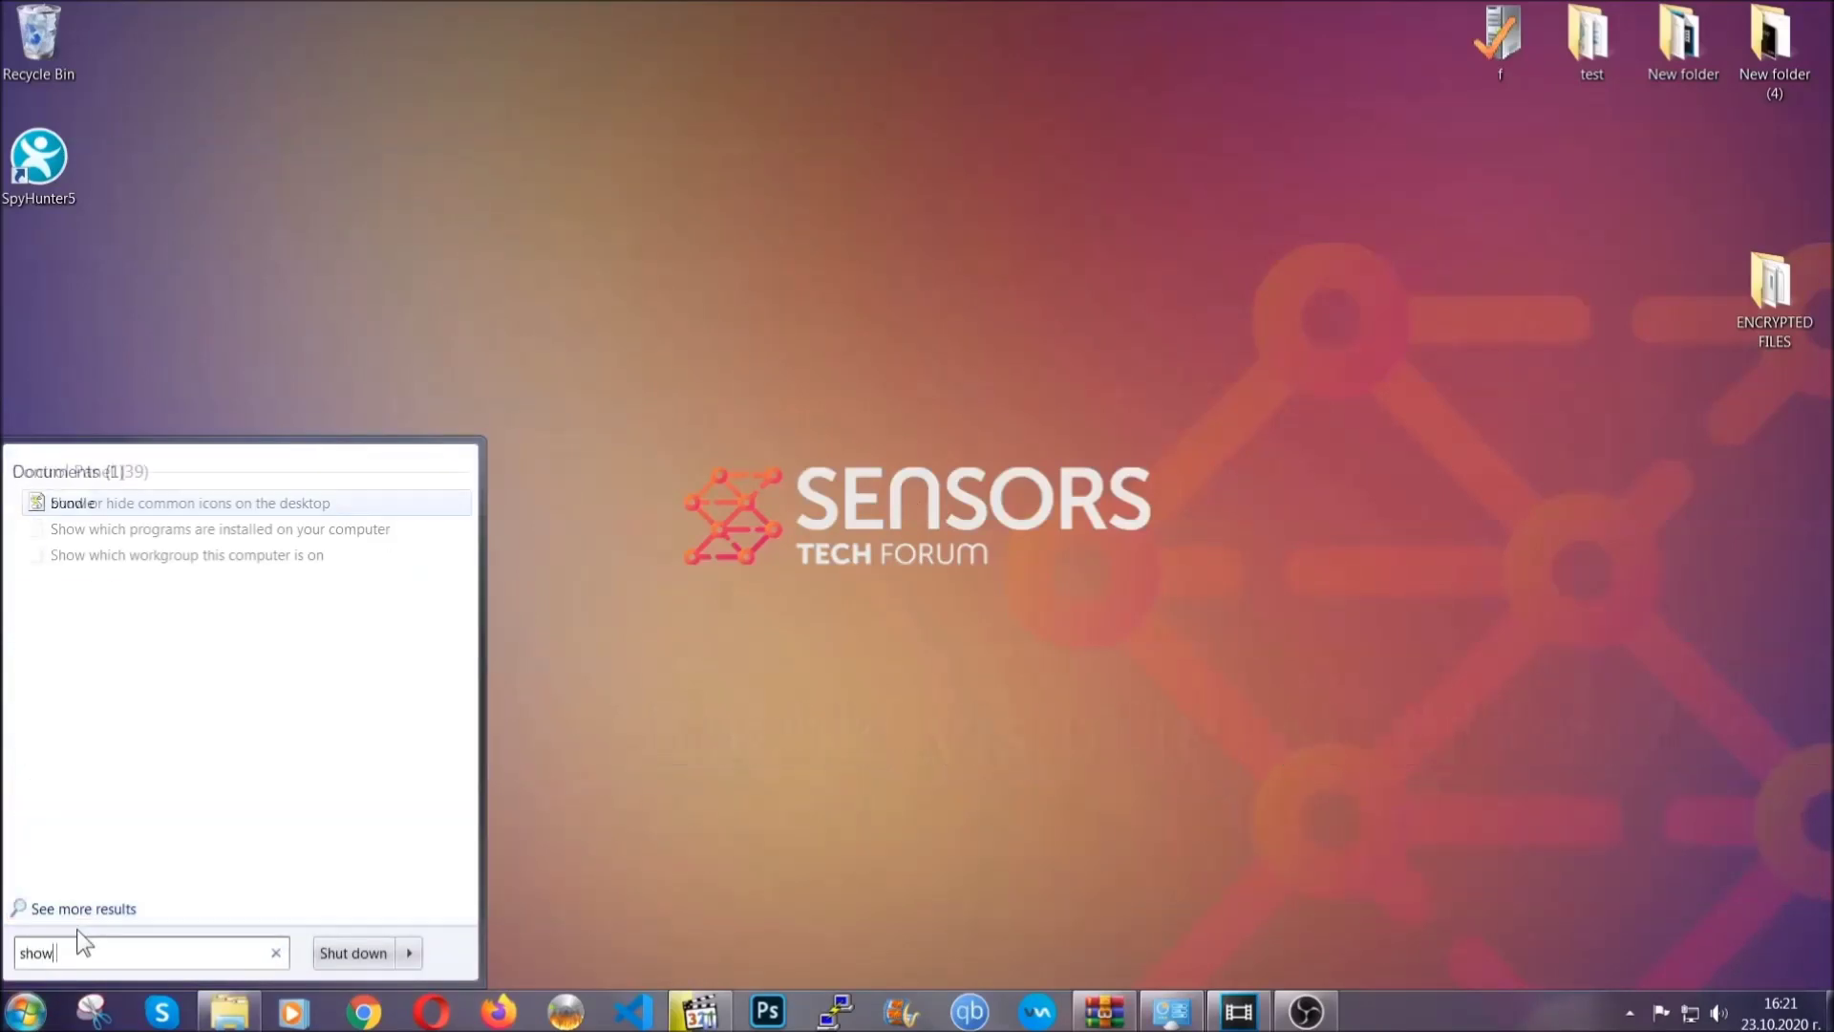
type("hidden files and folders")
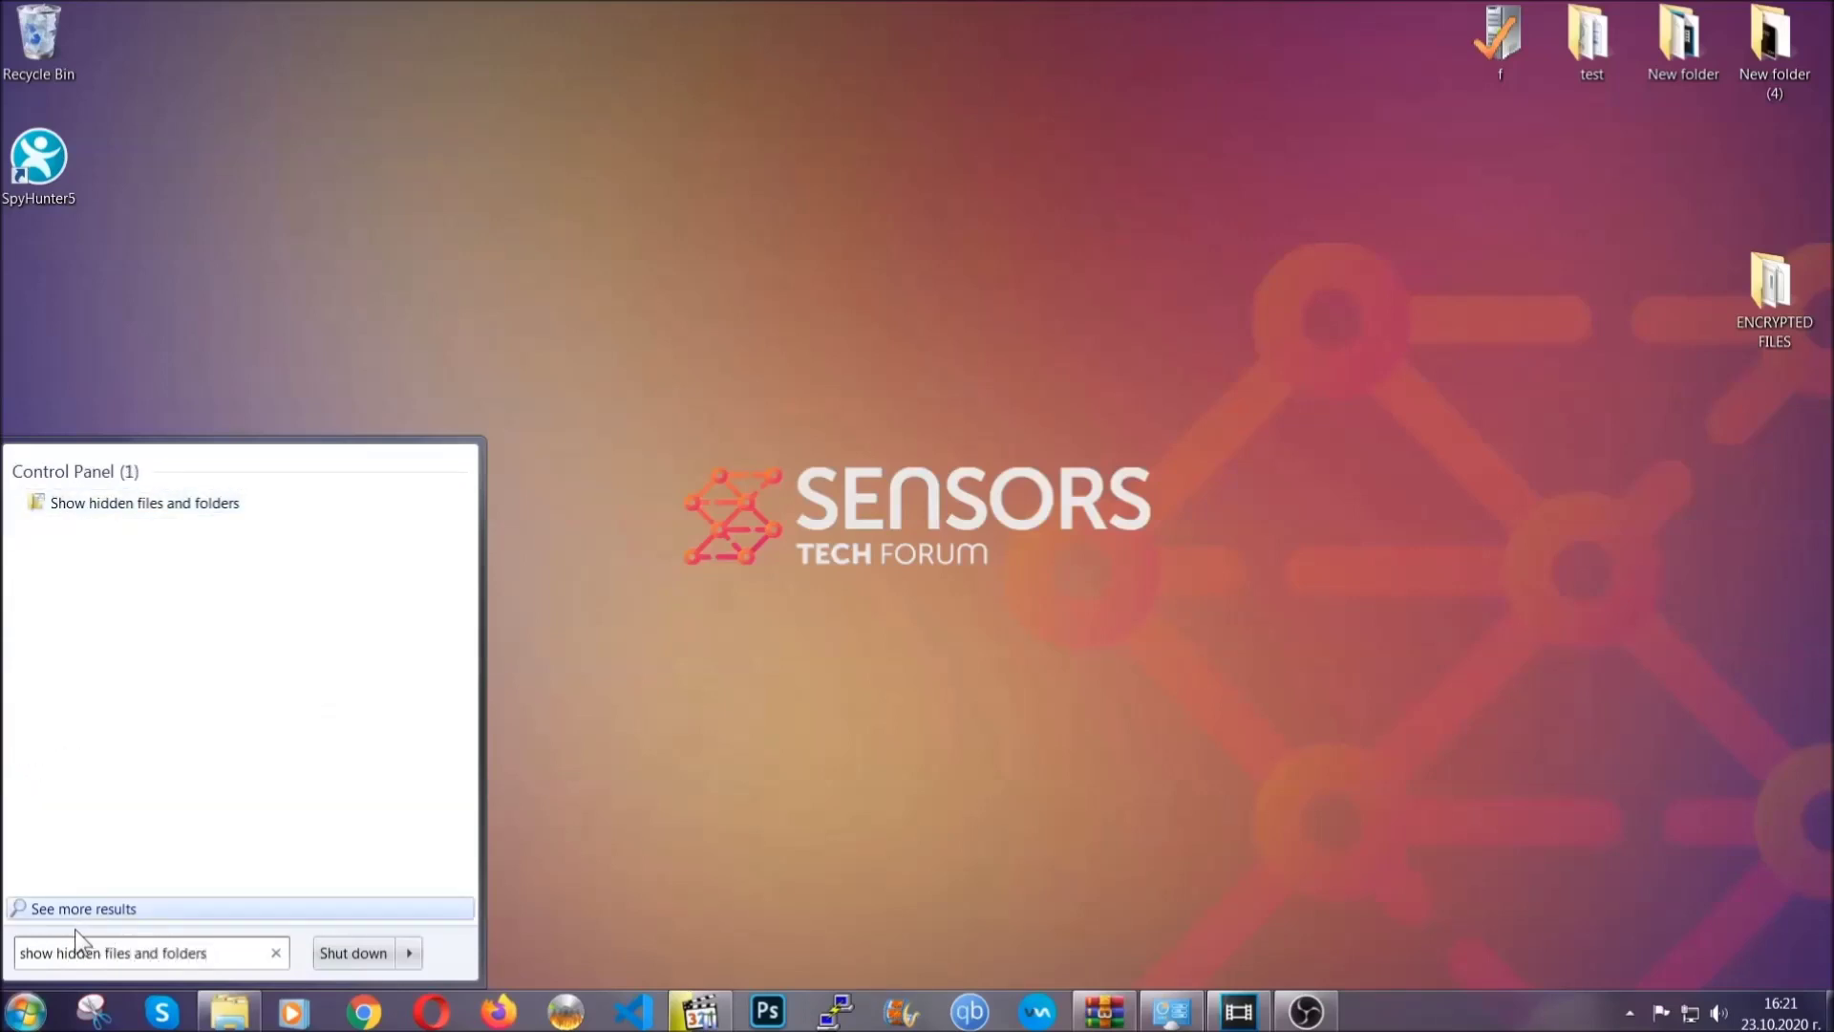
left_click(216, 507)
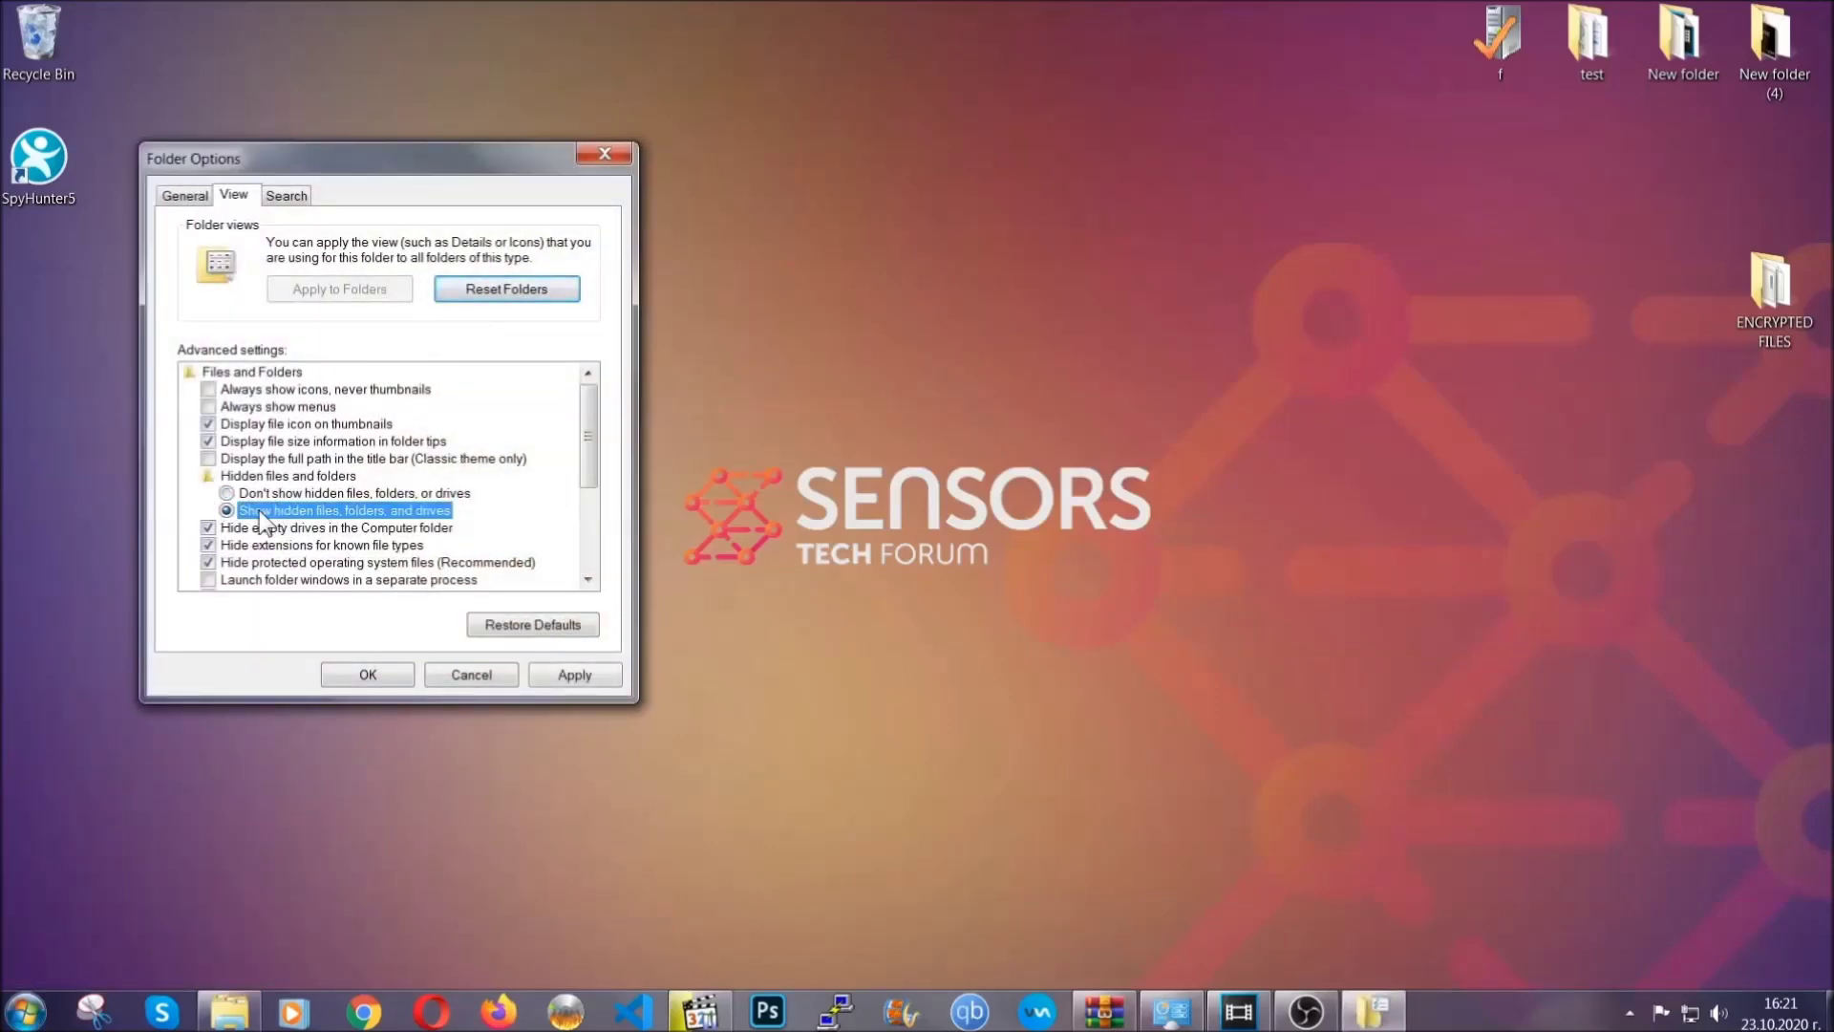
left_click(567, 681)
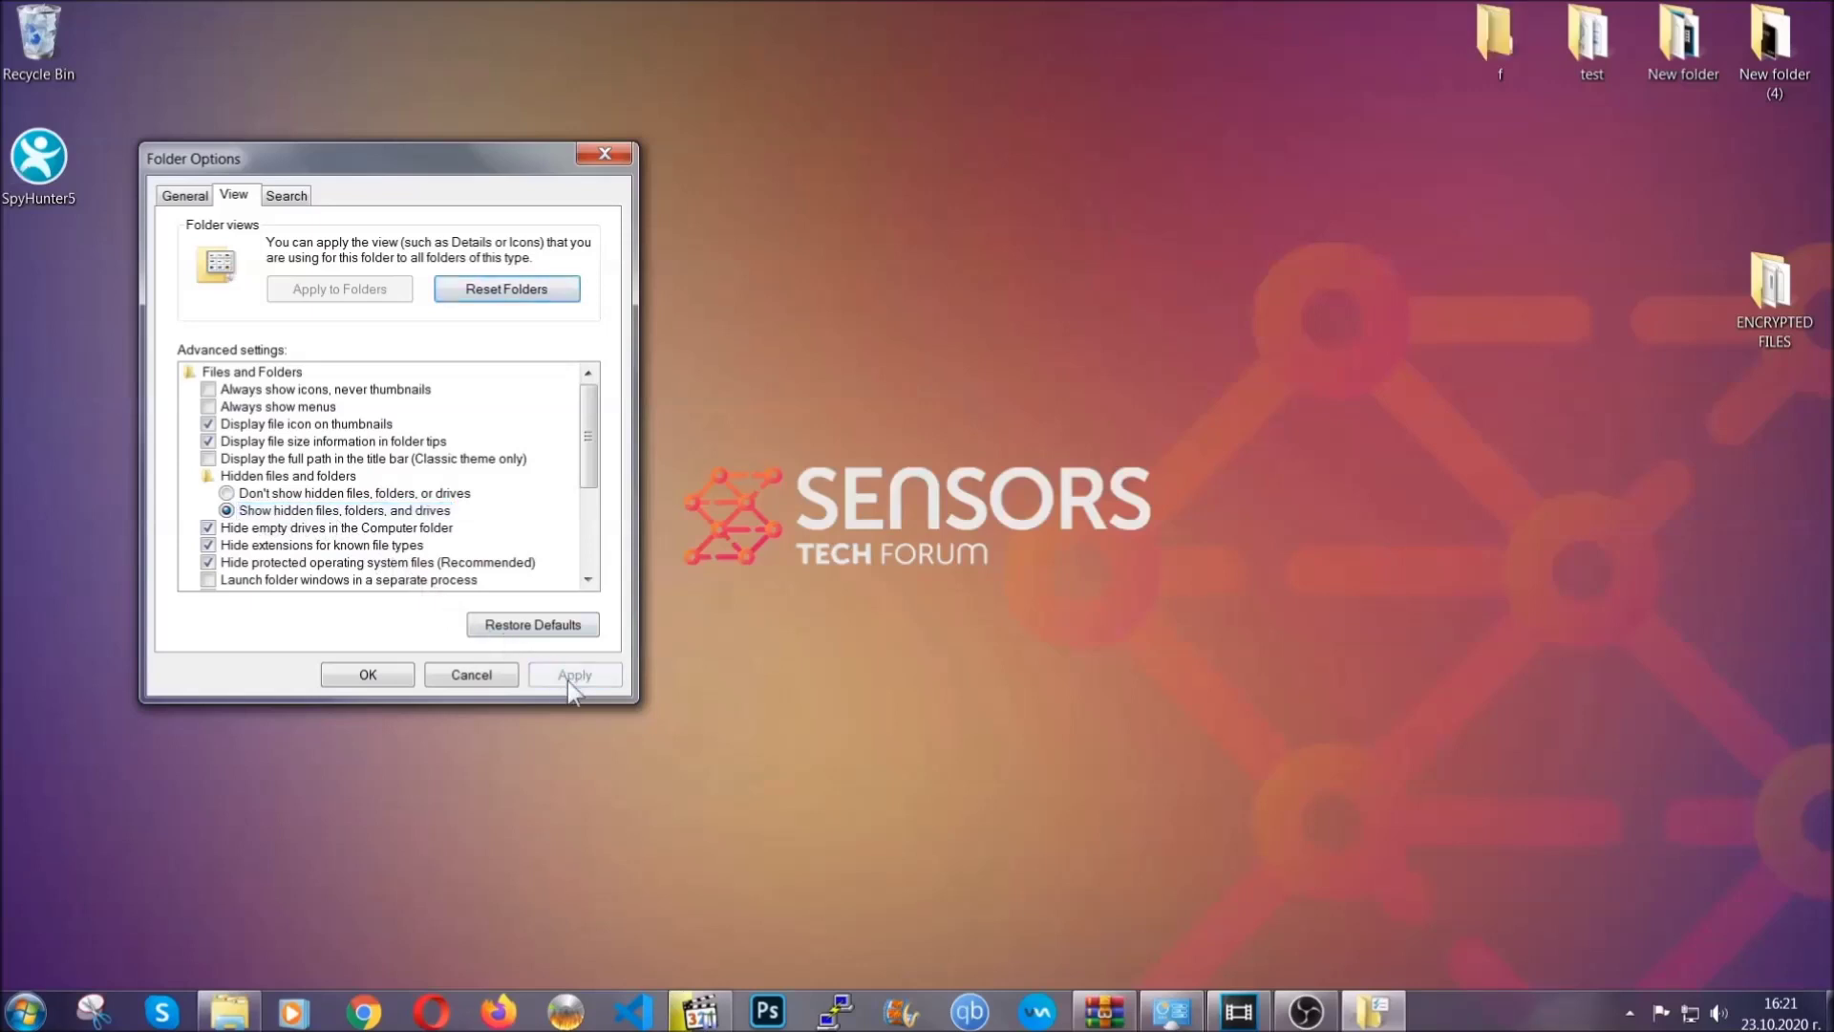
left_click(365, 674)
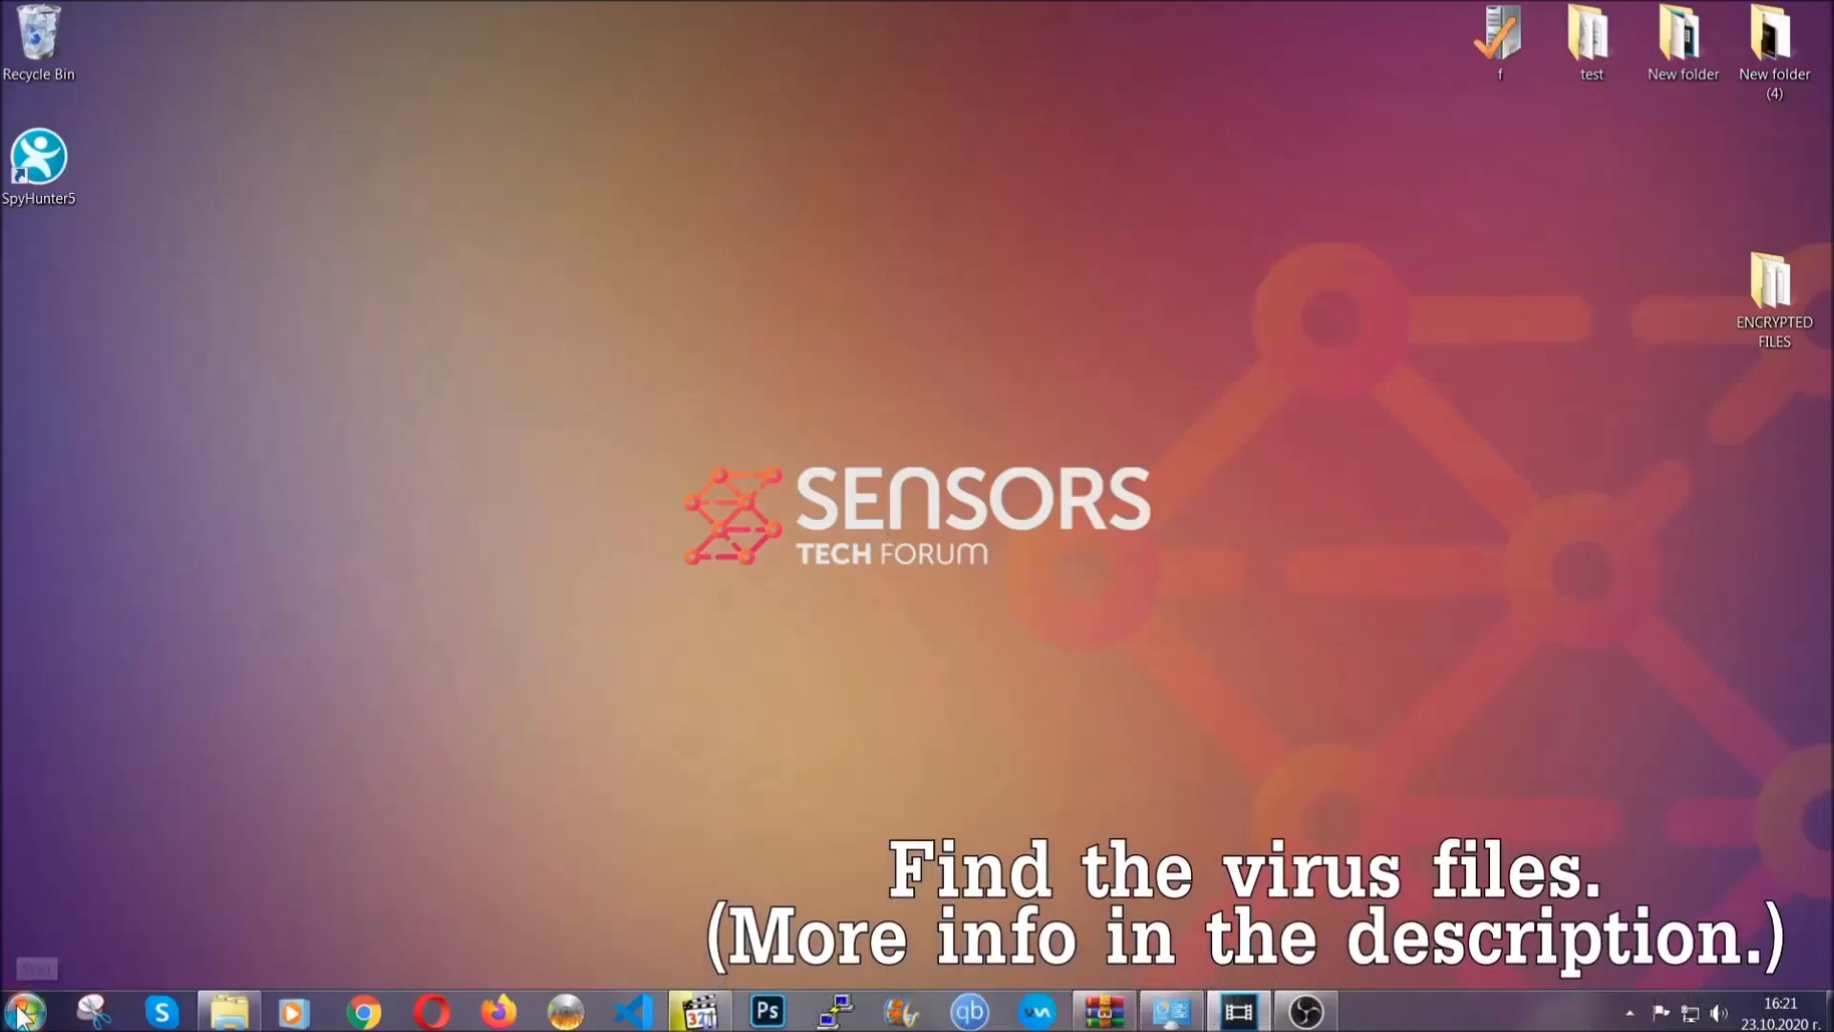
Step: Search Computer for 'fileextension:exe Example Virus Name' to locate the virus executable
key("super")
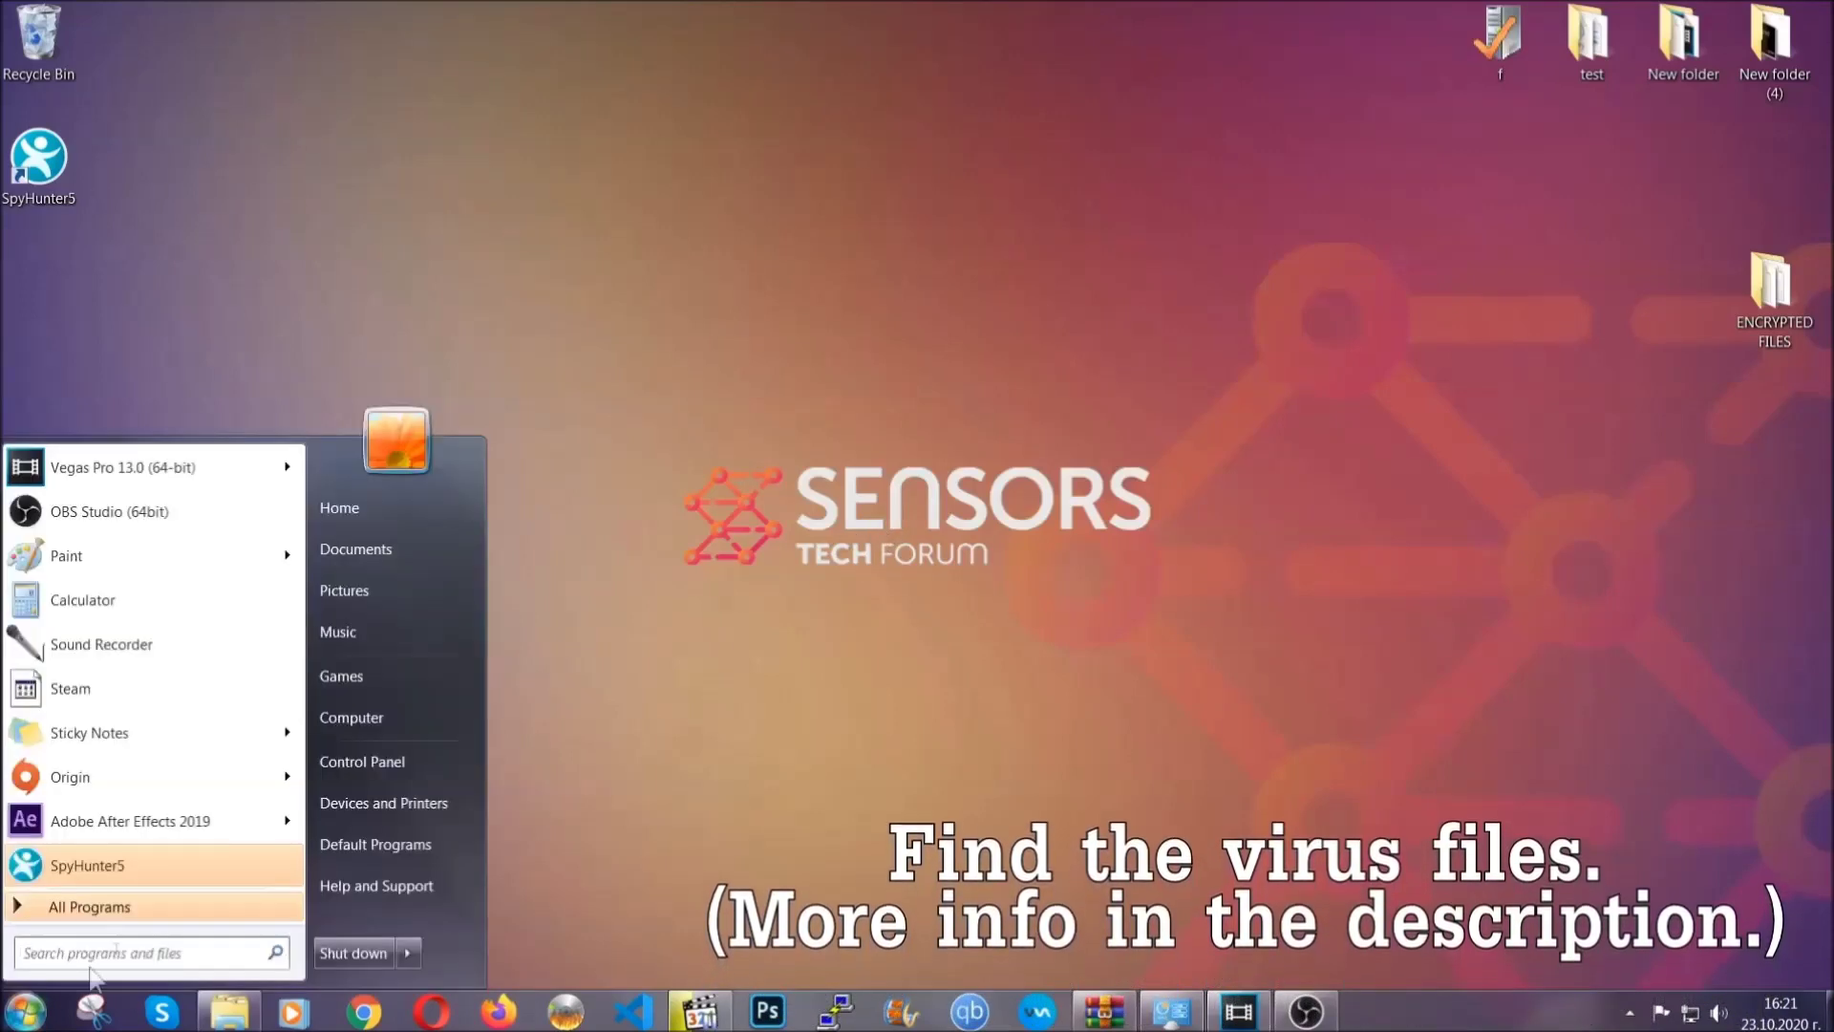
left_click(376, 716)
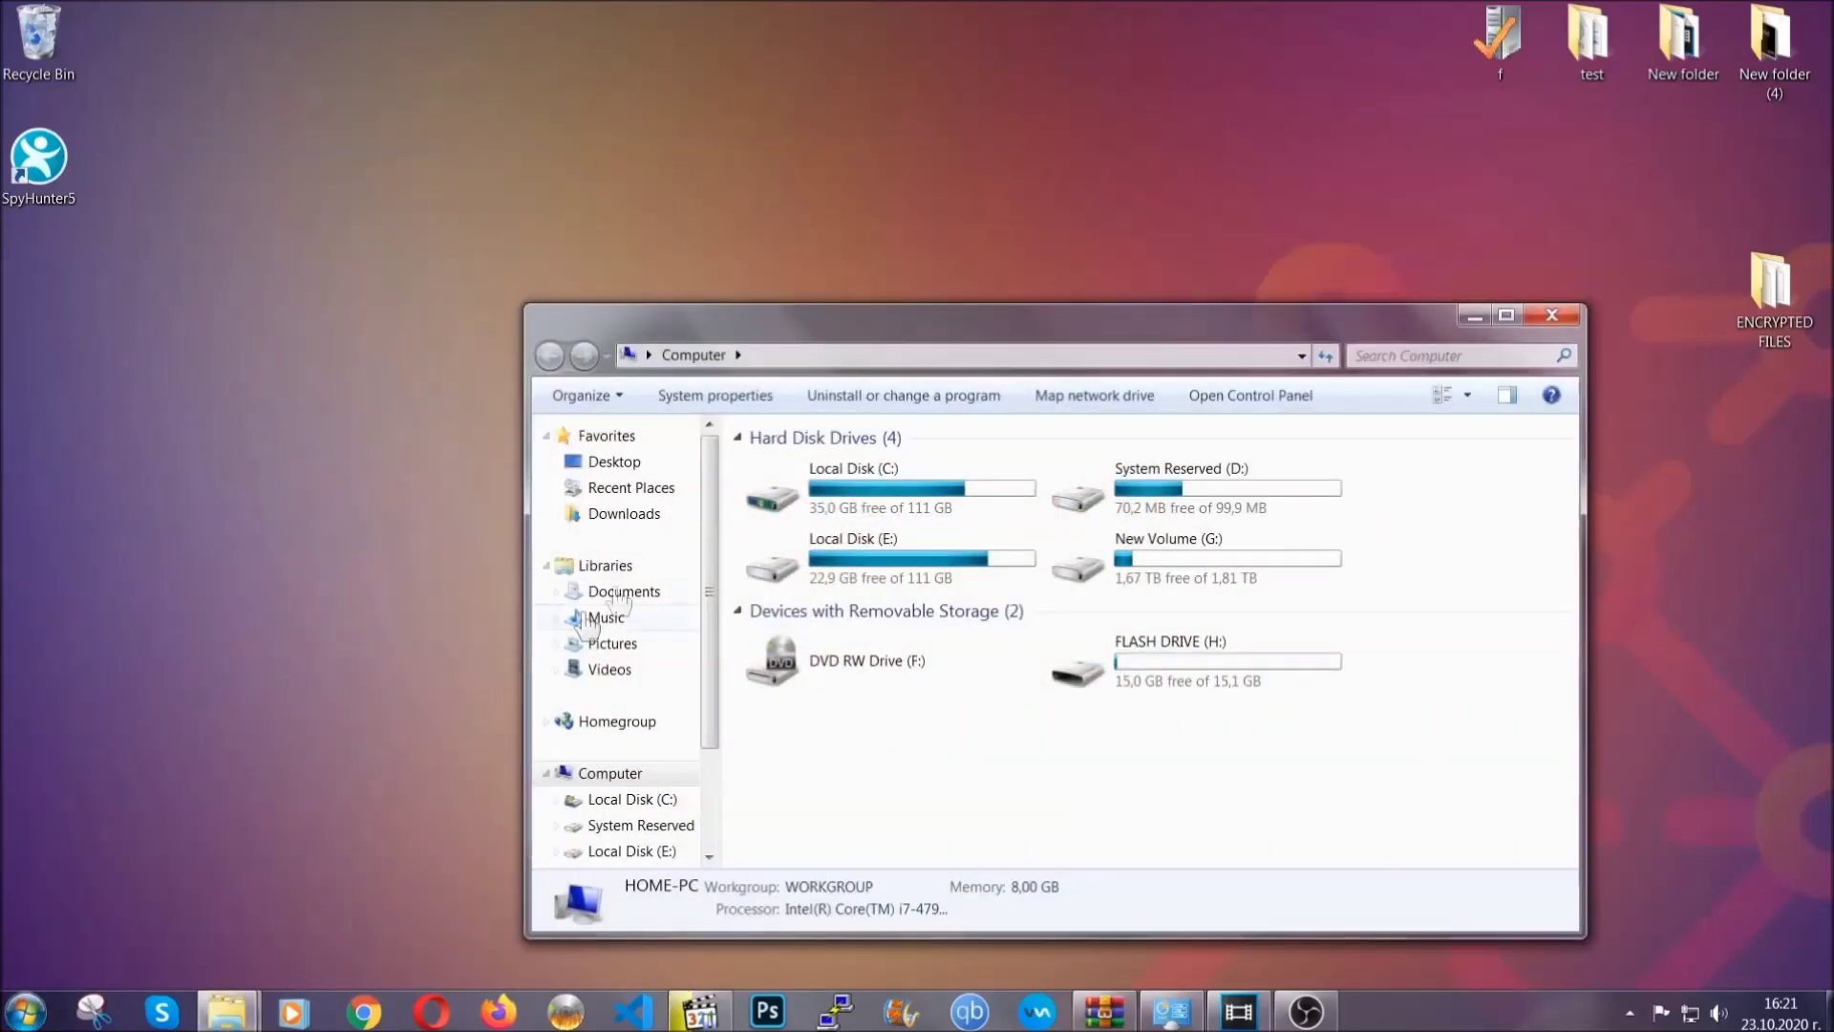
left_click_drag(996, 336, 877, 255)
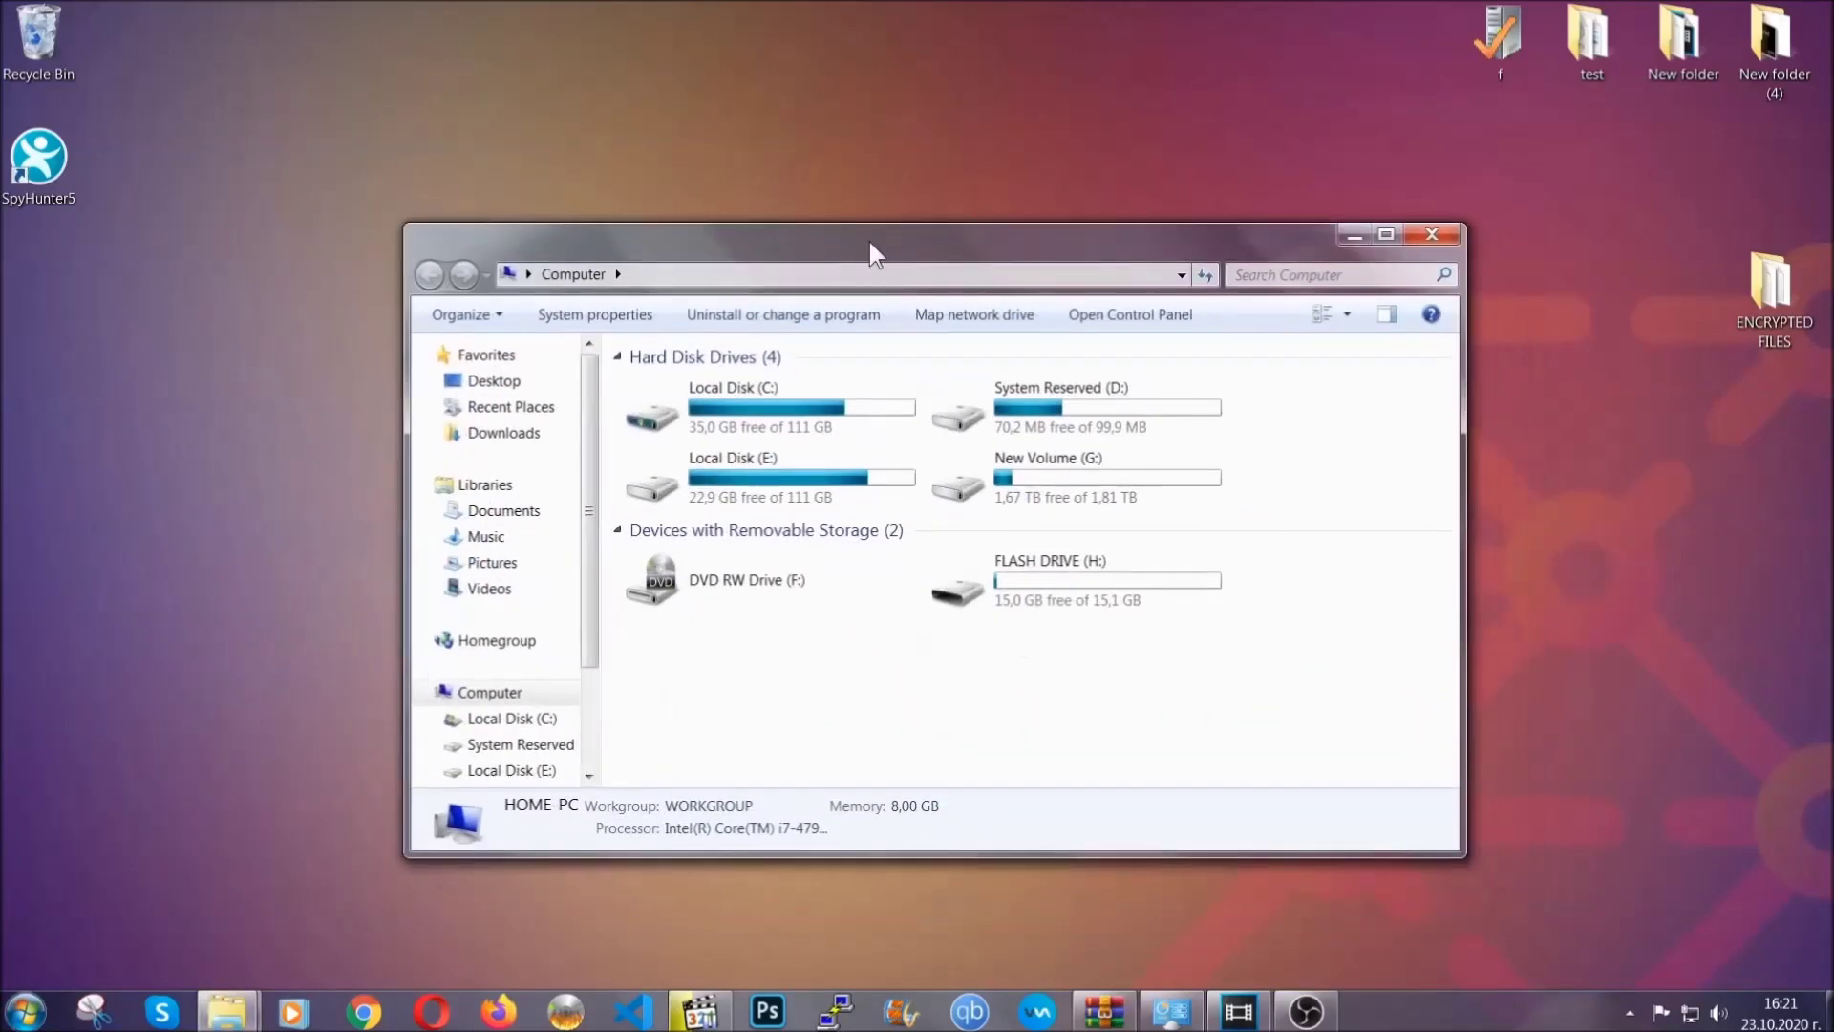
left_click(1247, 275)
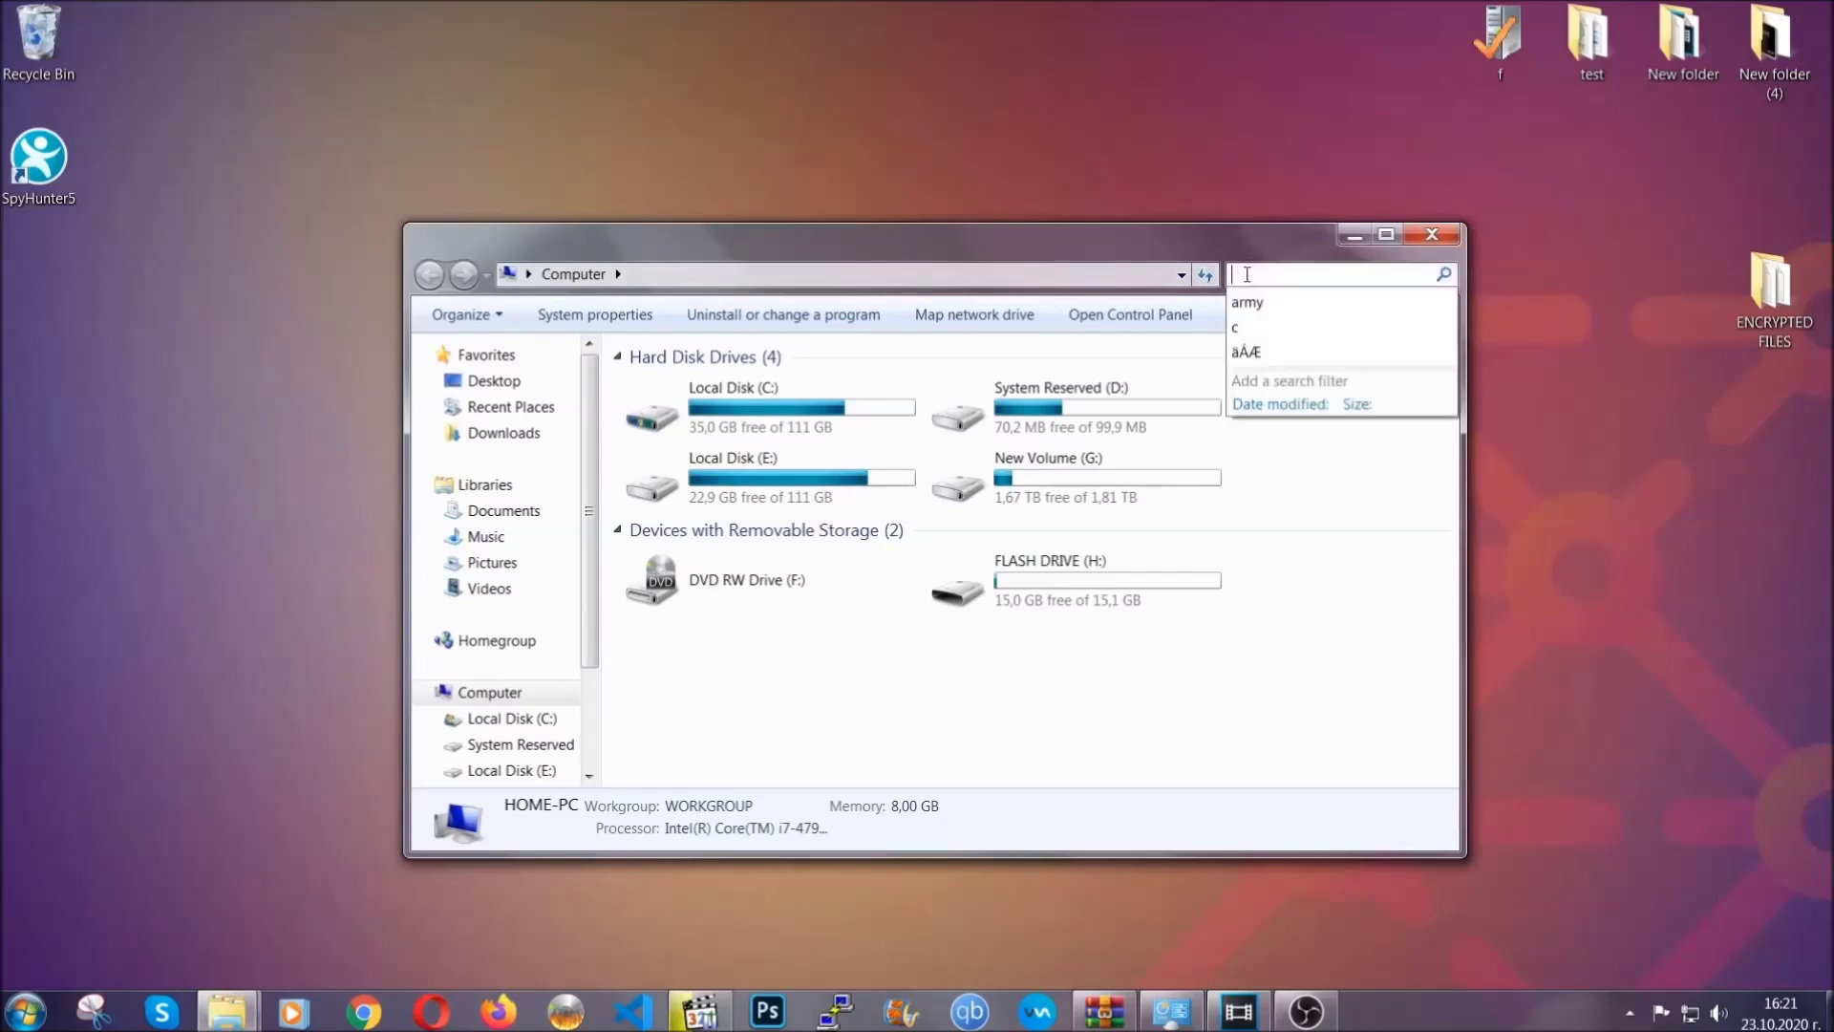
type("file")
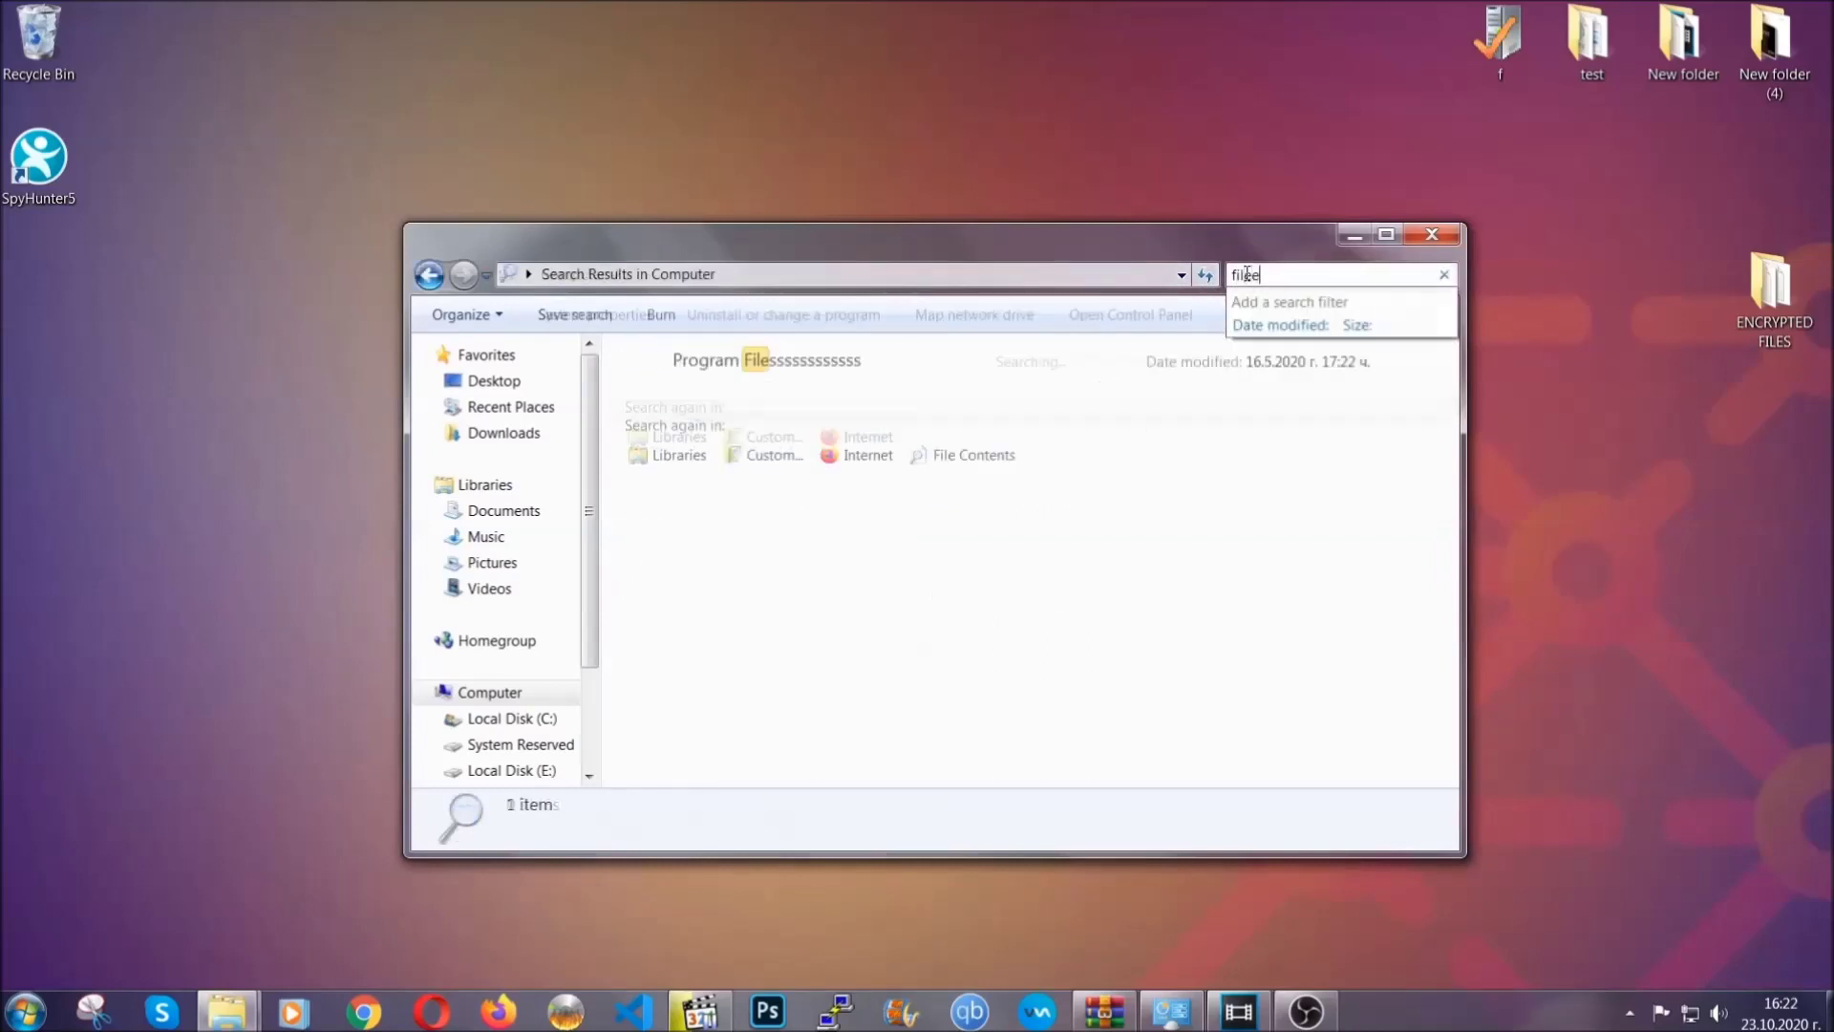
type("extension")
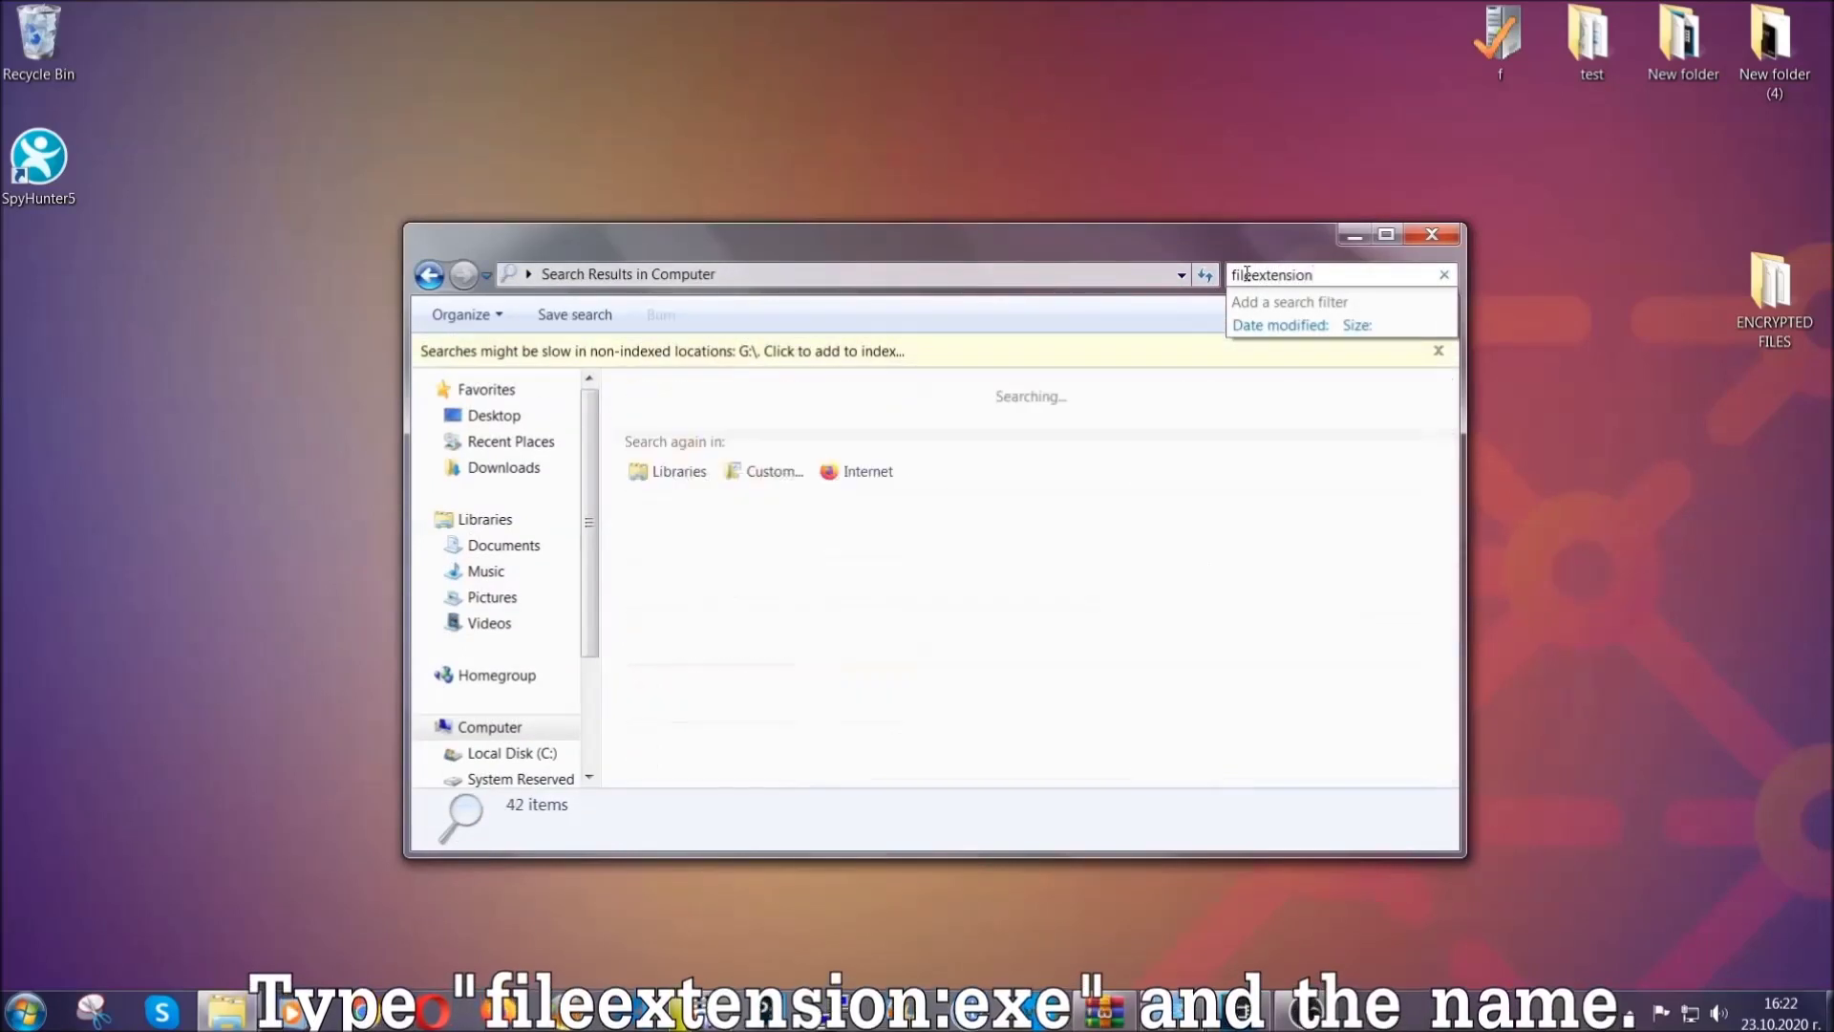
type(":exe E")
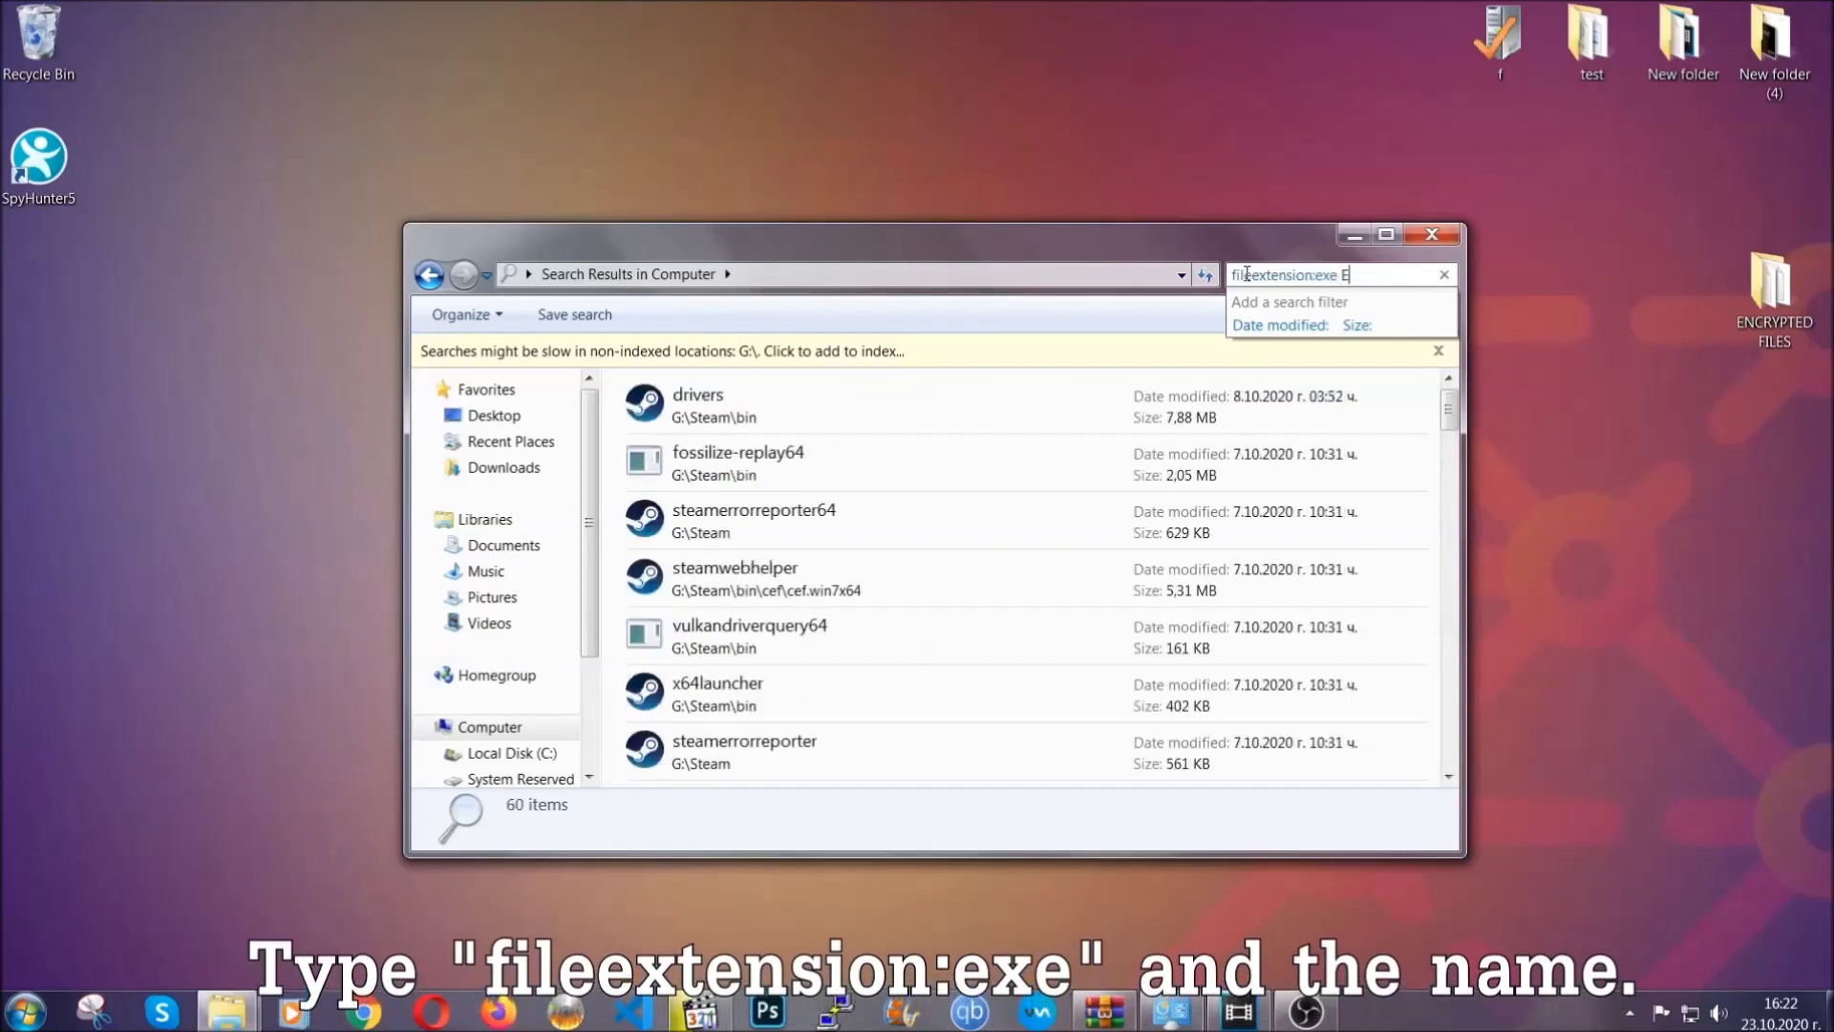
type("xample Virus Name")
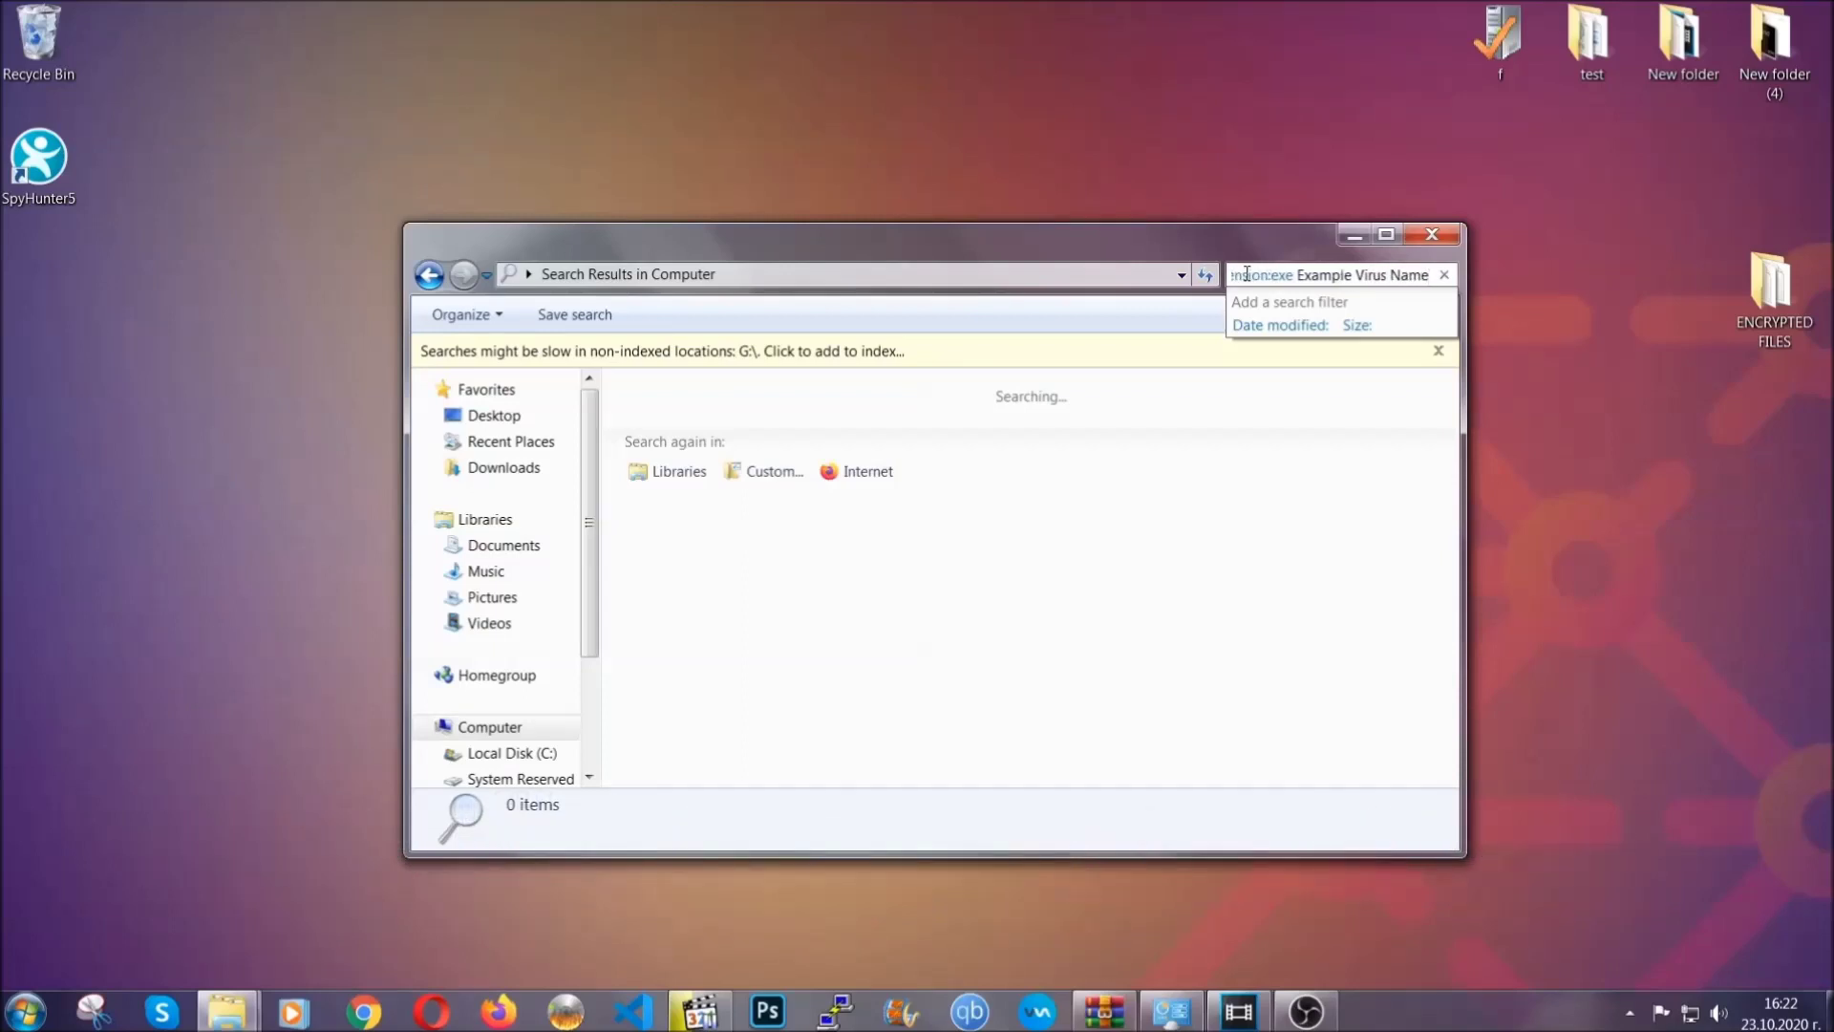
key("Return")
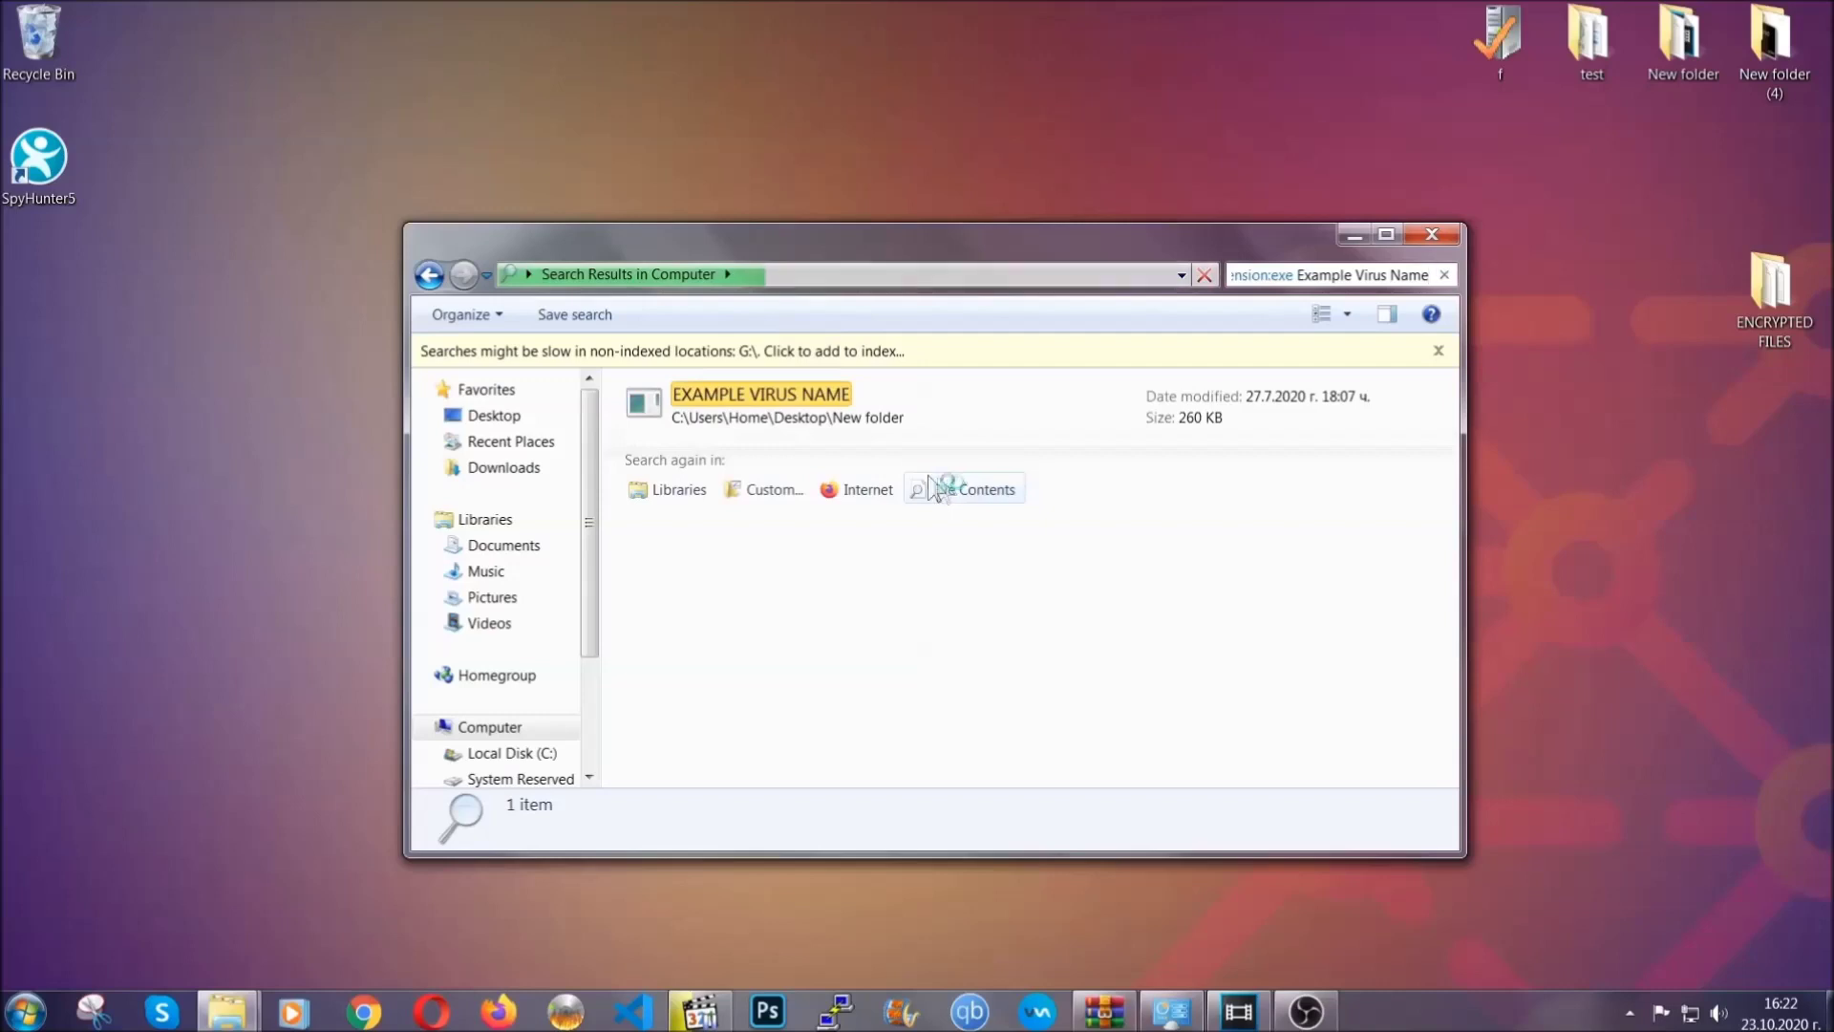
Step: Delete the EXAMPLE VIRUS NAME result to the Recycle Bin and close the search window
left_click(805, 398)
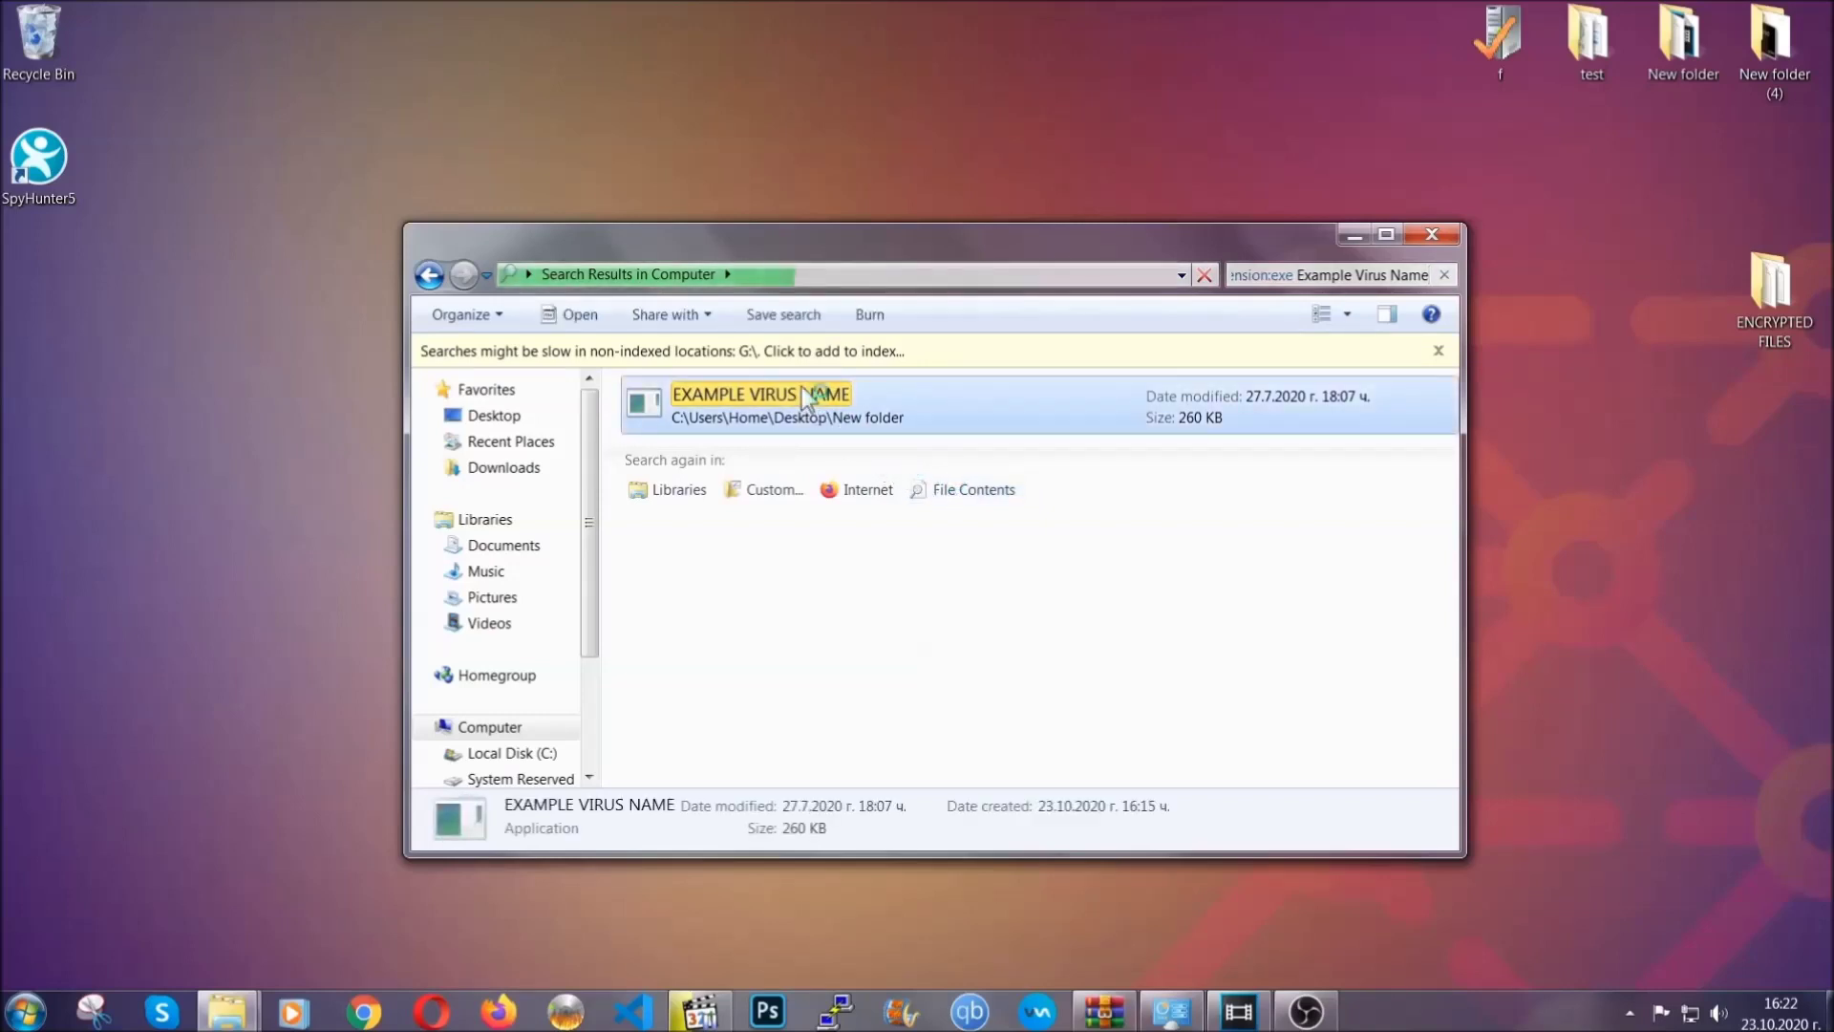
right_click(806, 397)
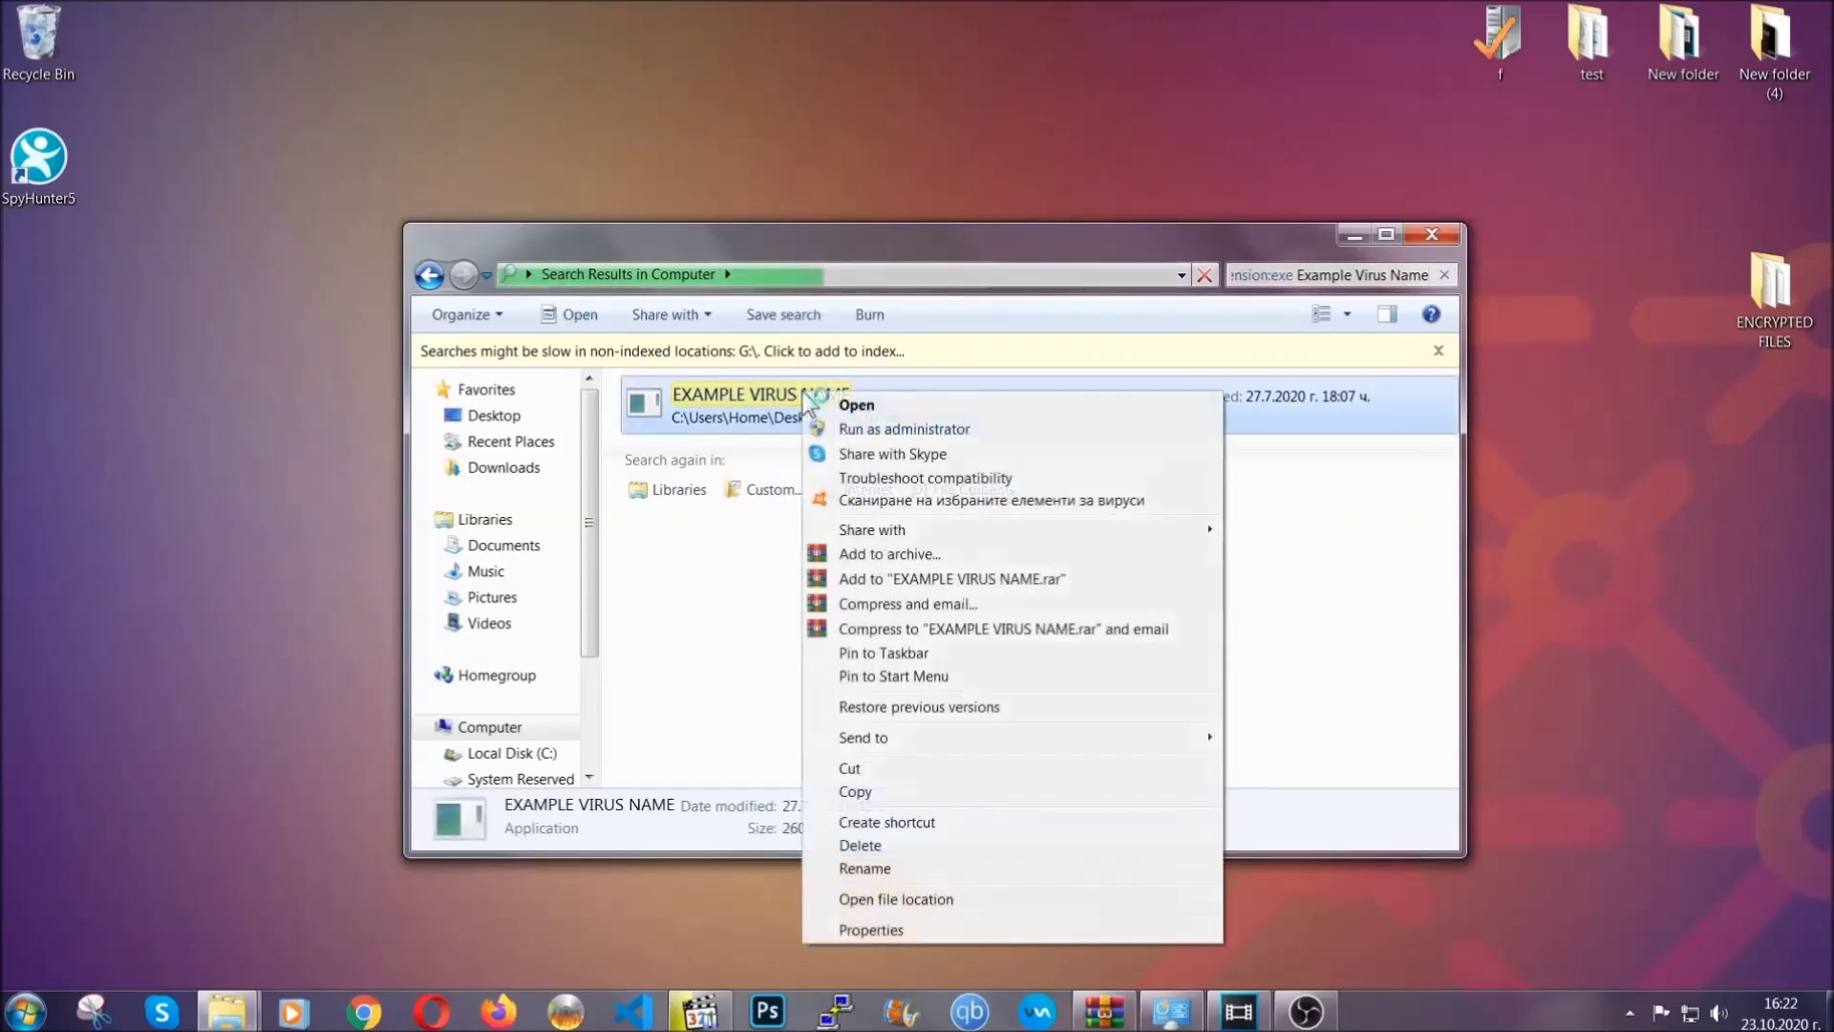
left_click(885, 846)
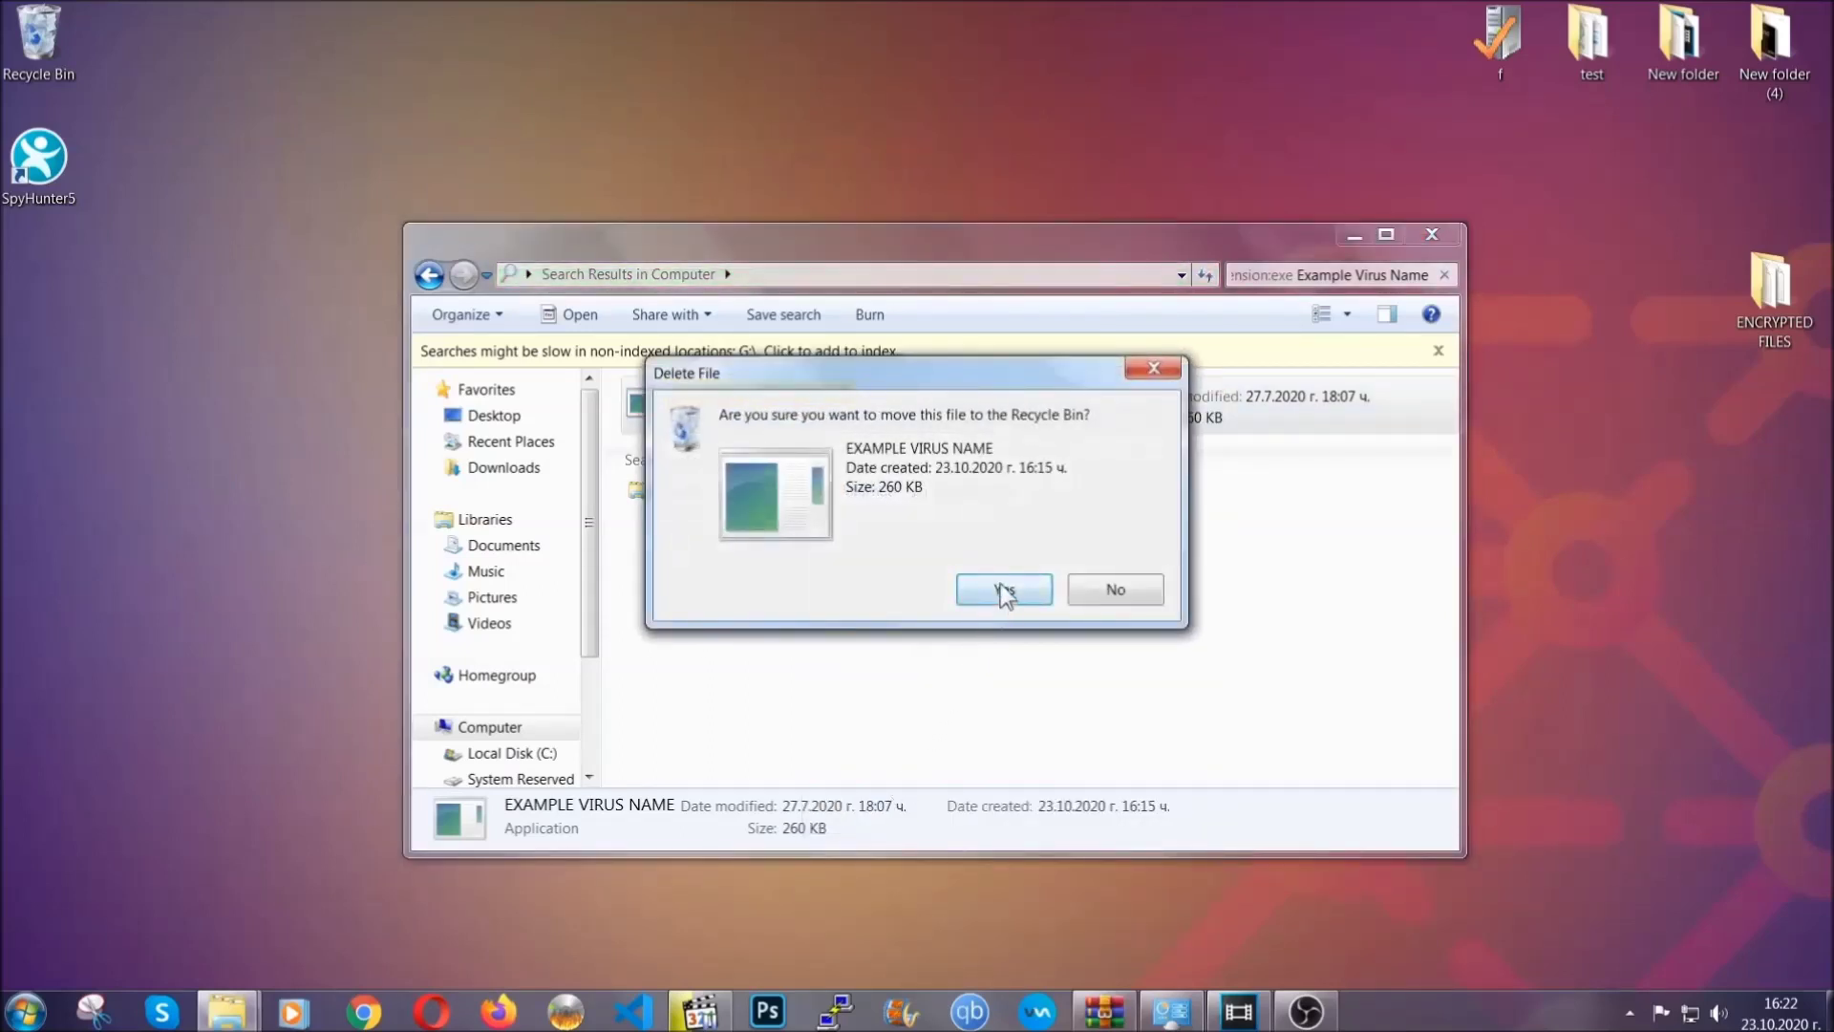
left_click(1004, 591)
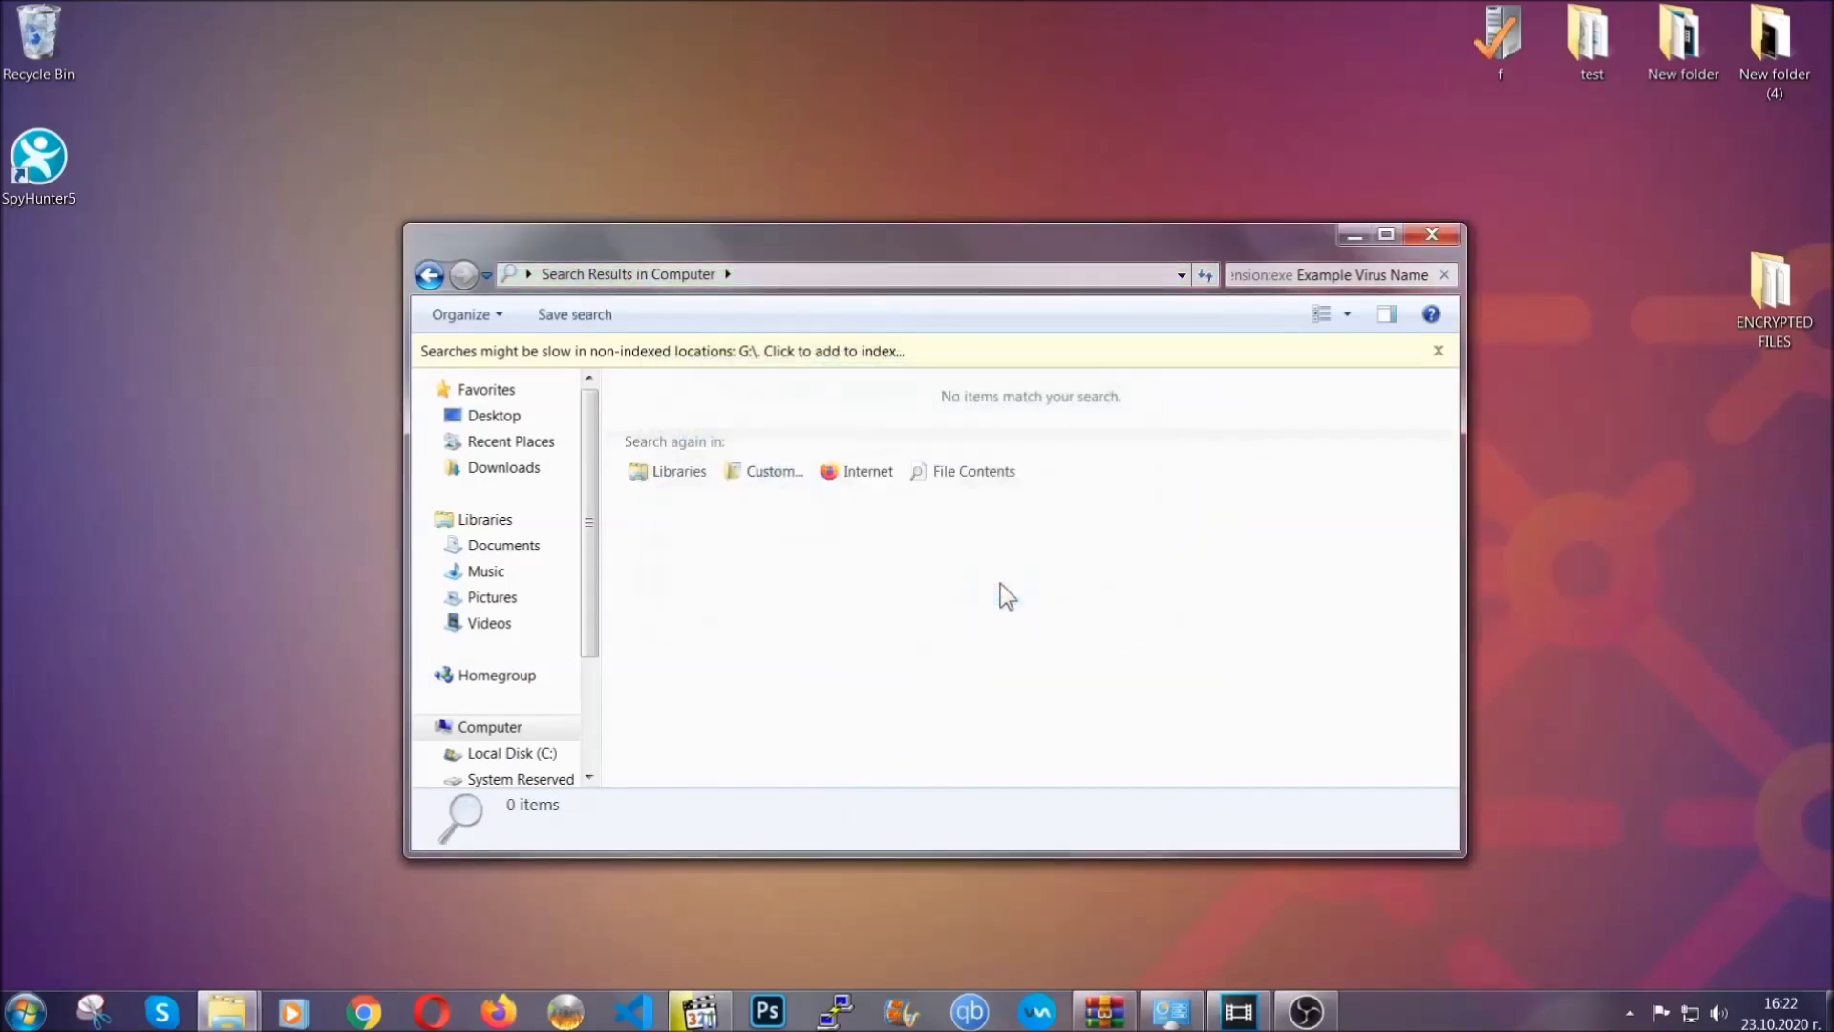
left_click(1433, 234)
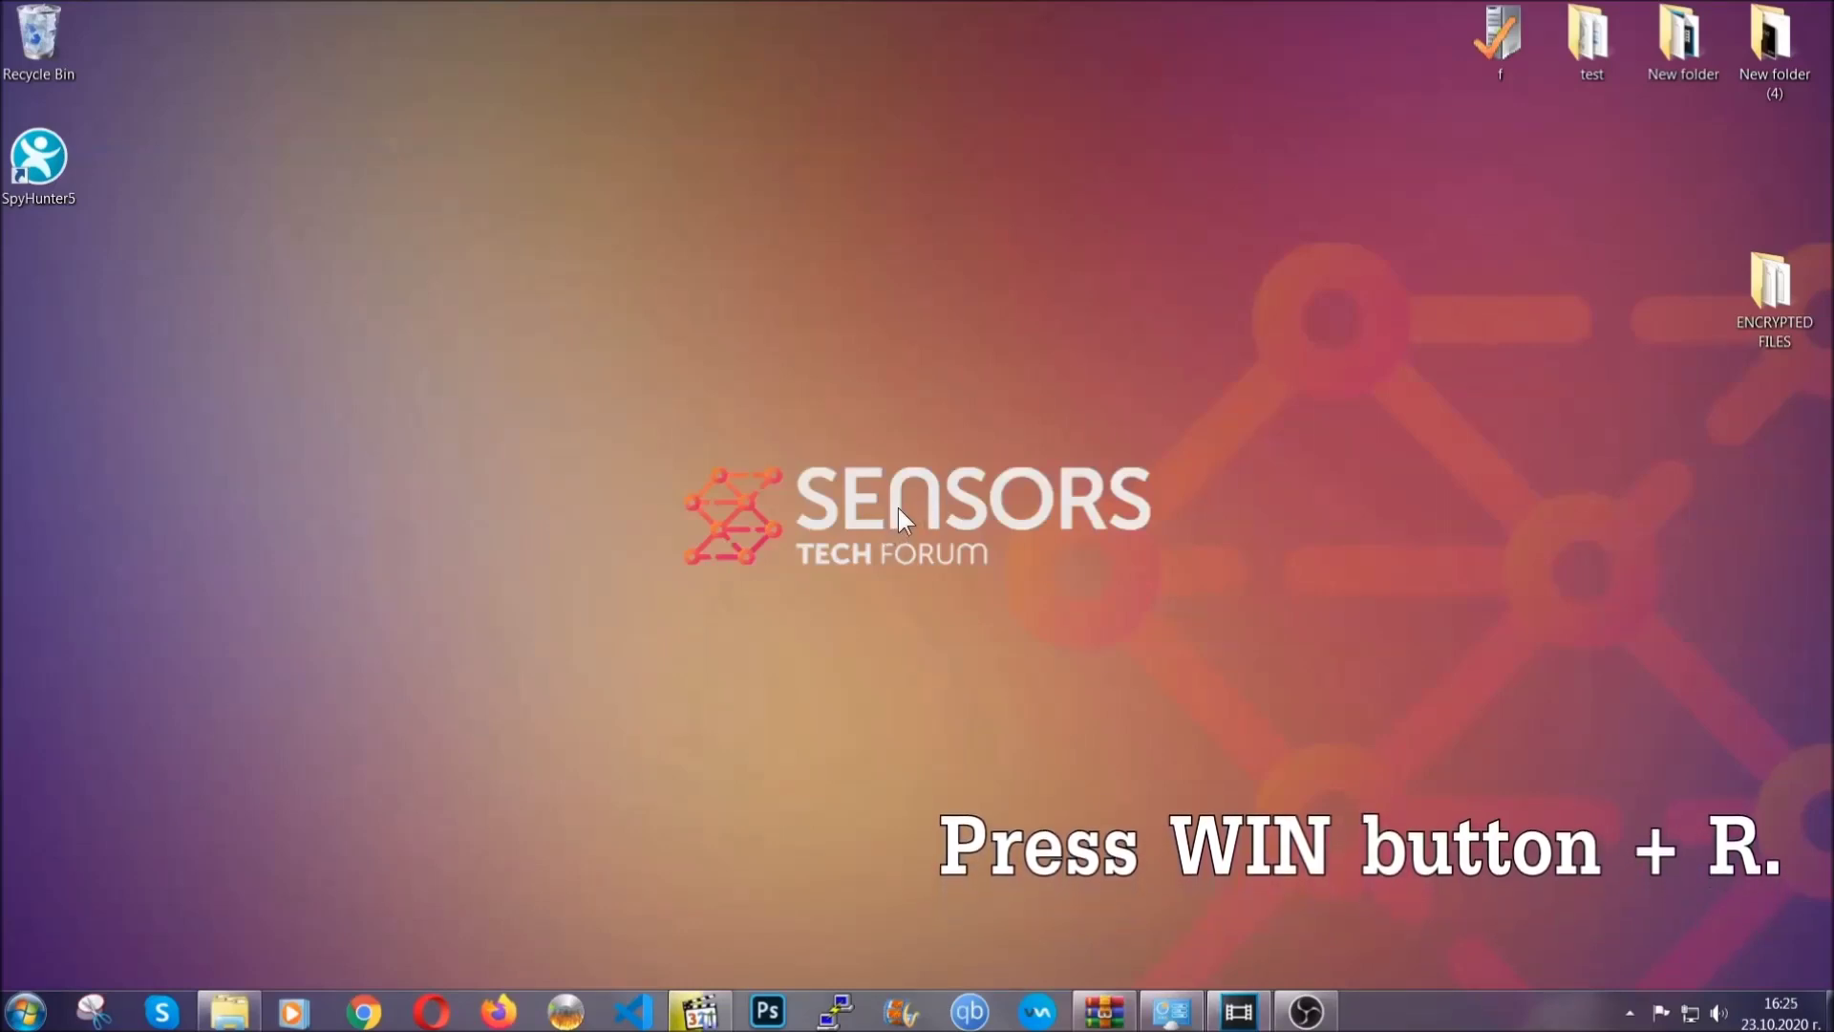
Step: Launch Registry Editor by running REGEDIT from the Run dialog
key("super+r")
left_click(197, 862)
left_click_drag(173, 868, 23, 864)
type("REGEDIT")
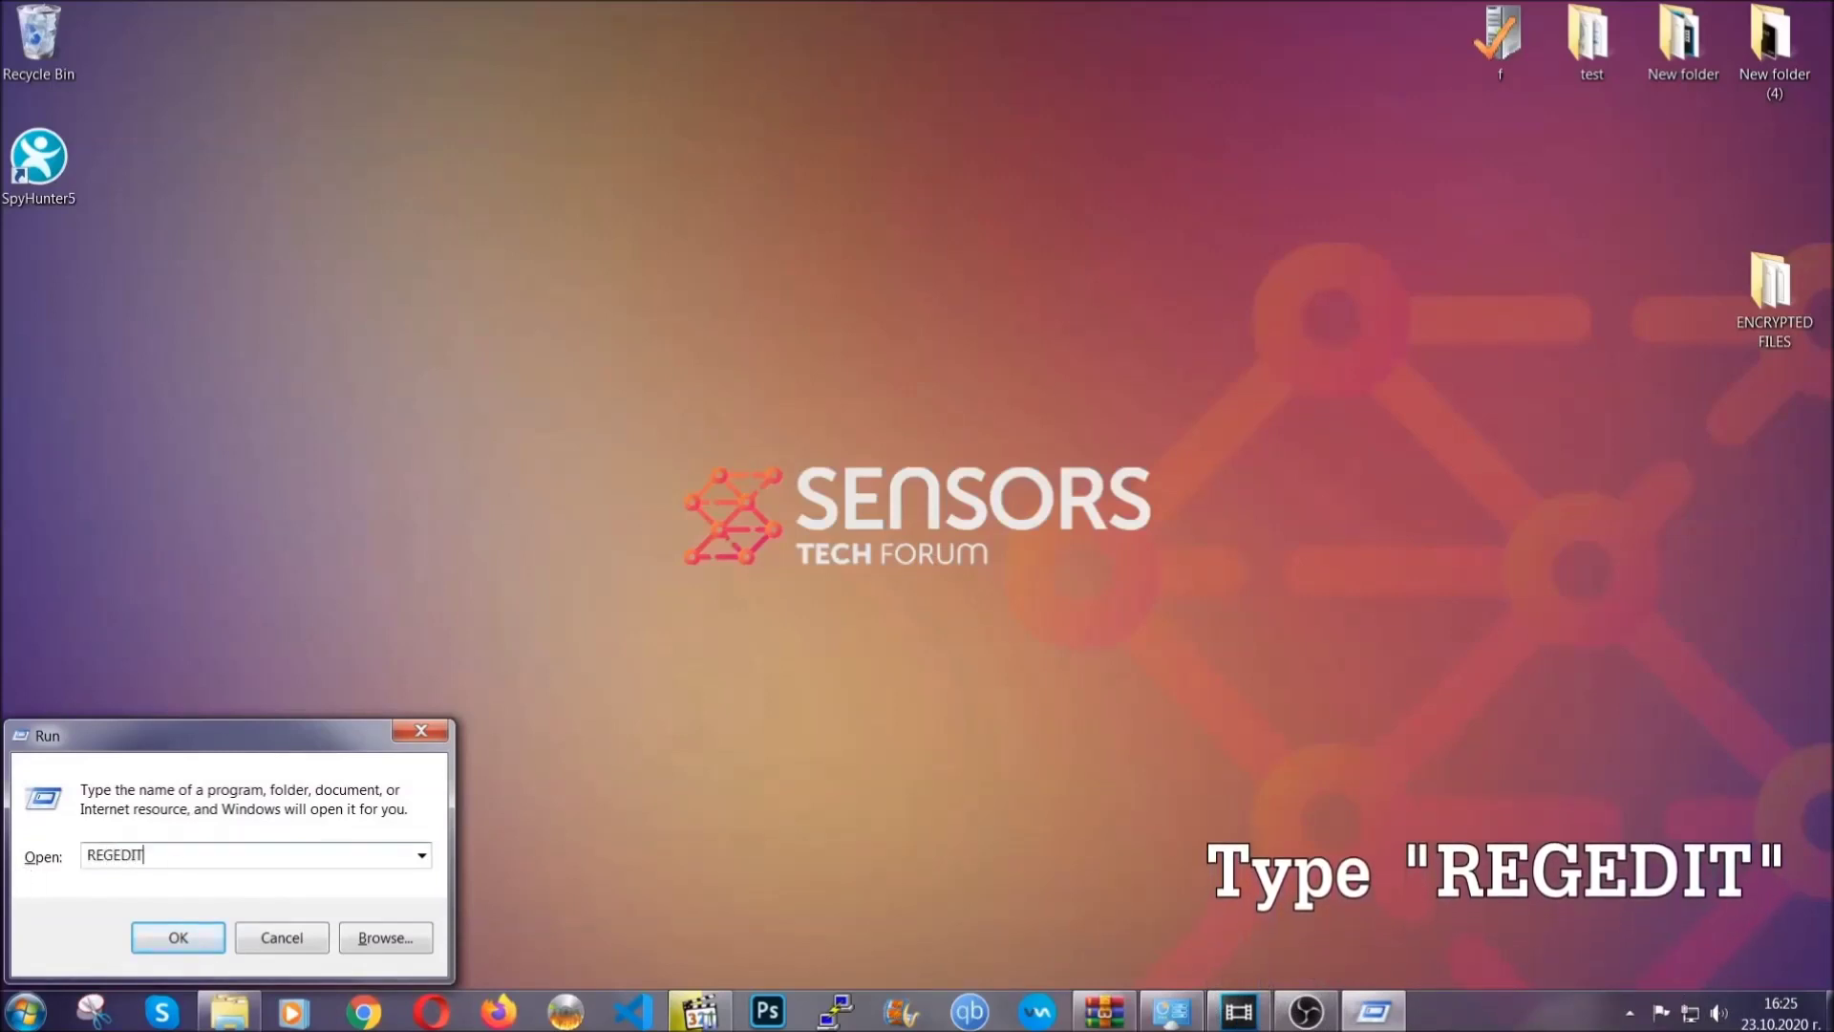
left_click(157, 932)
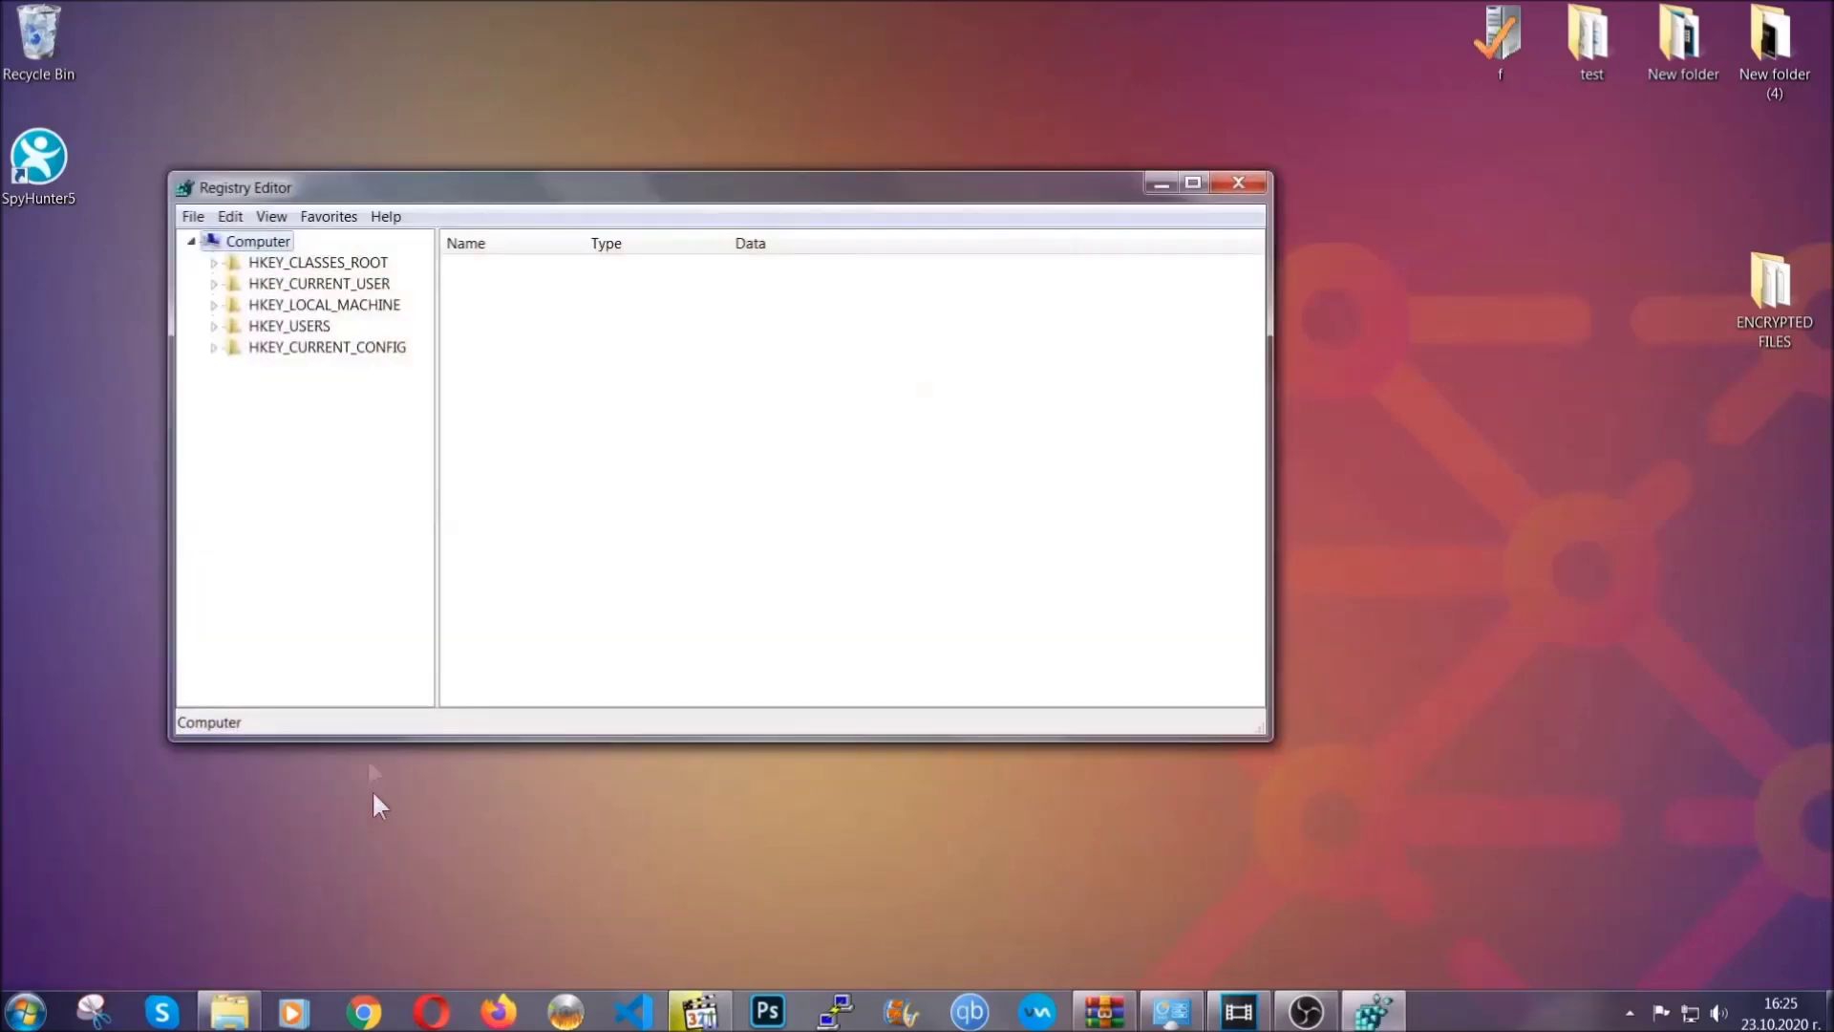
Step: Export the entire registry to the Desktop as BACKUP.reg
left_click(194, 217)
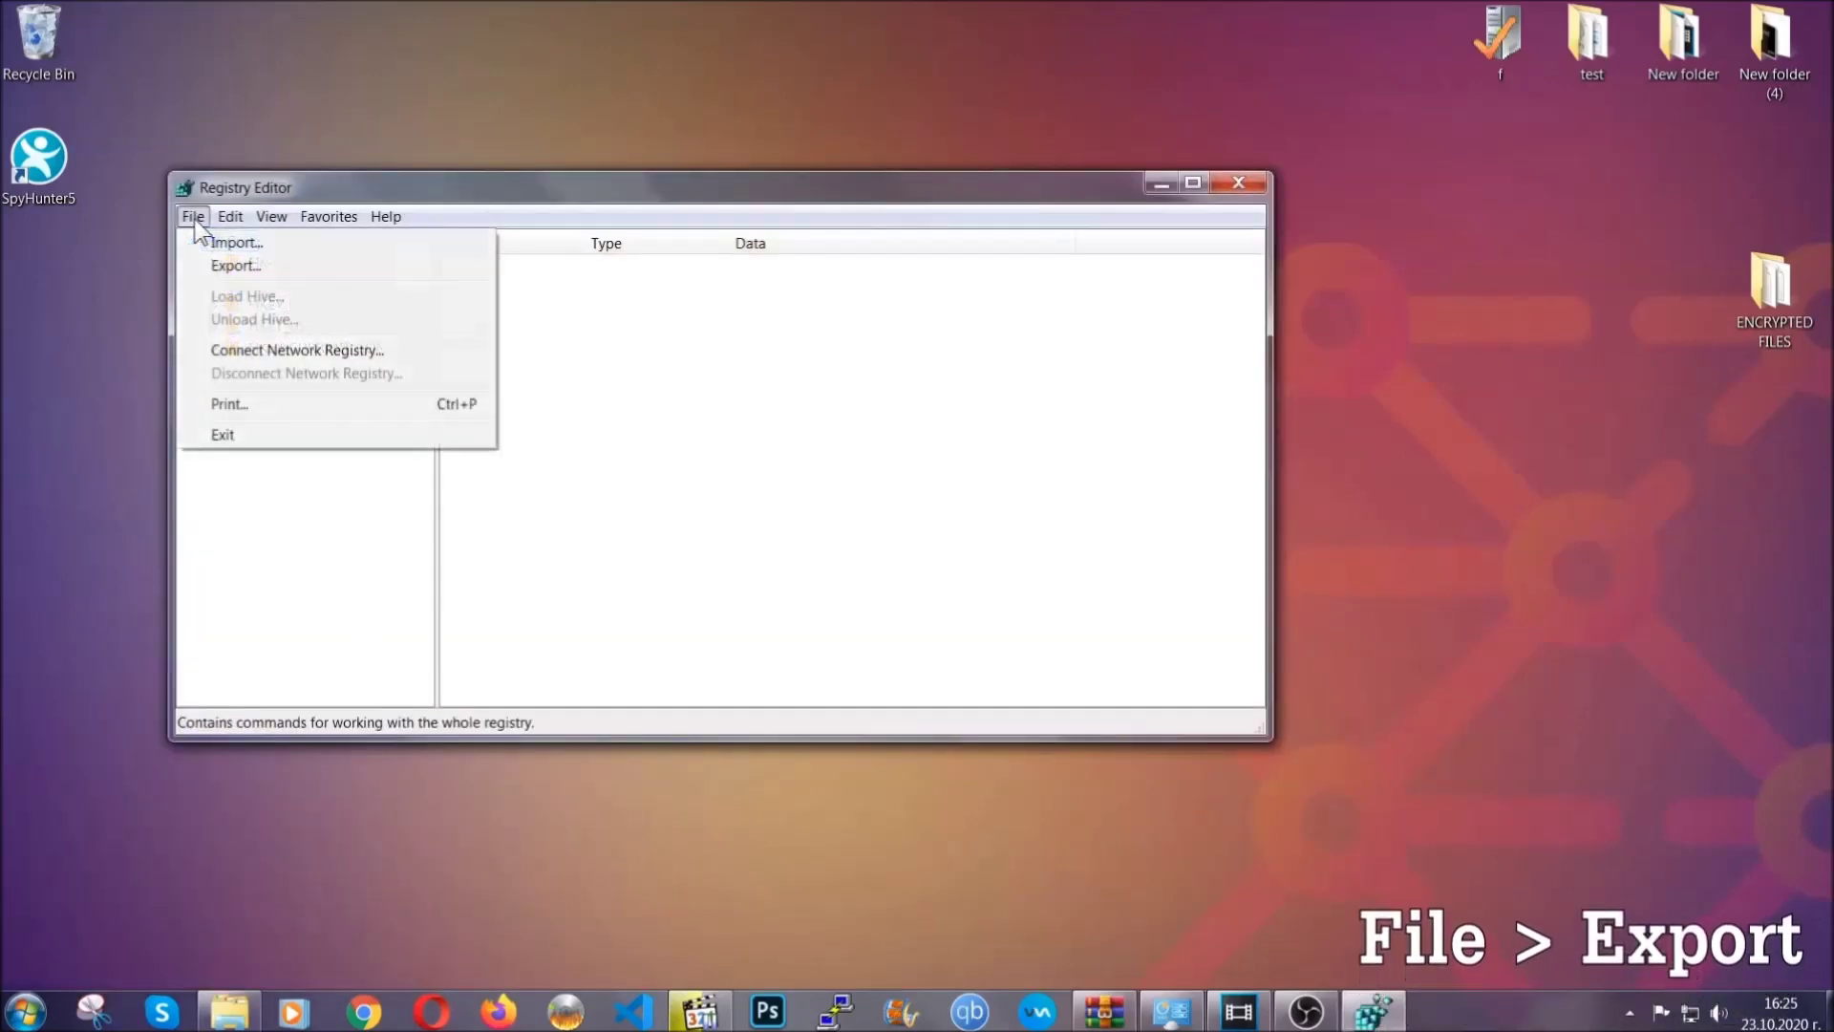
left_click(238, 264)
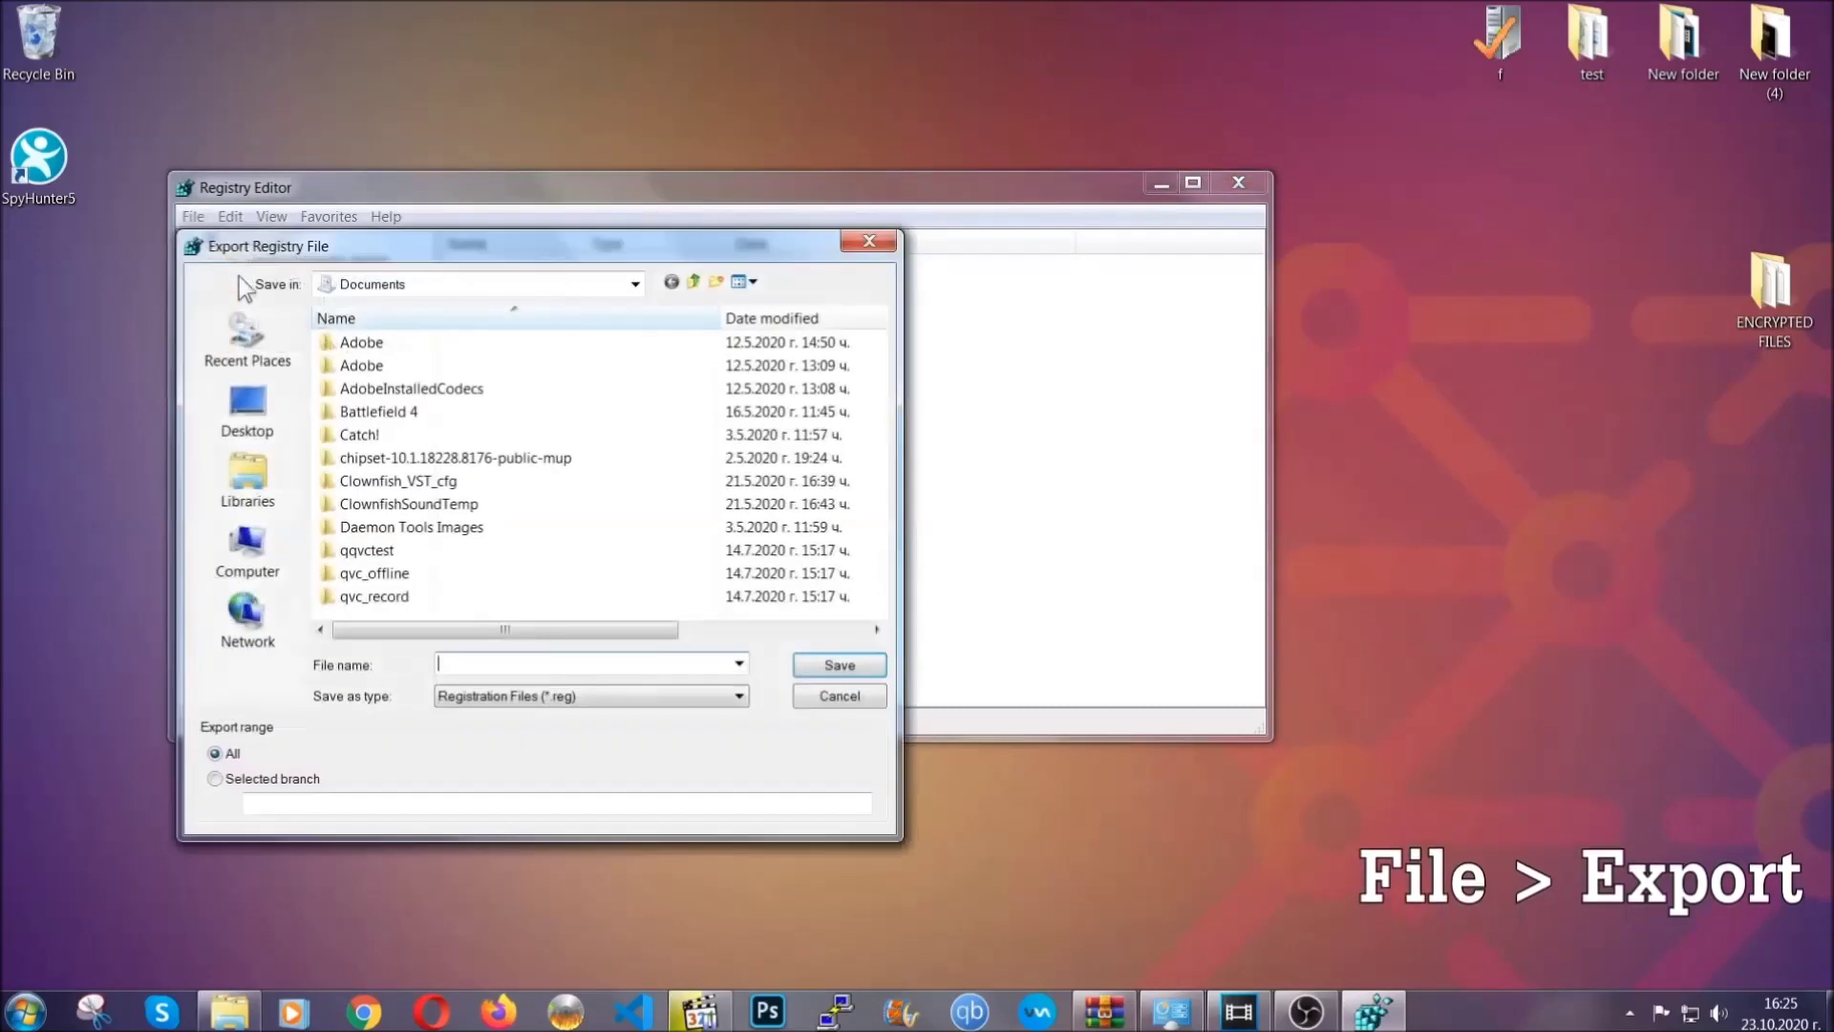
left_click(239, 403)
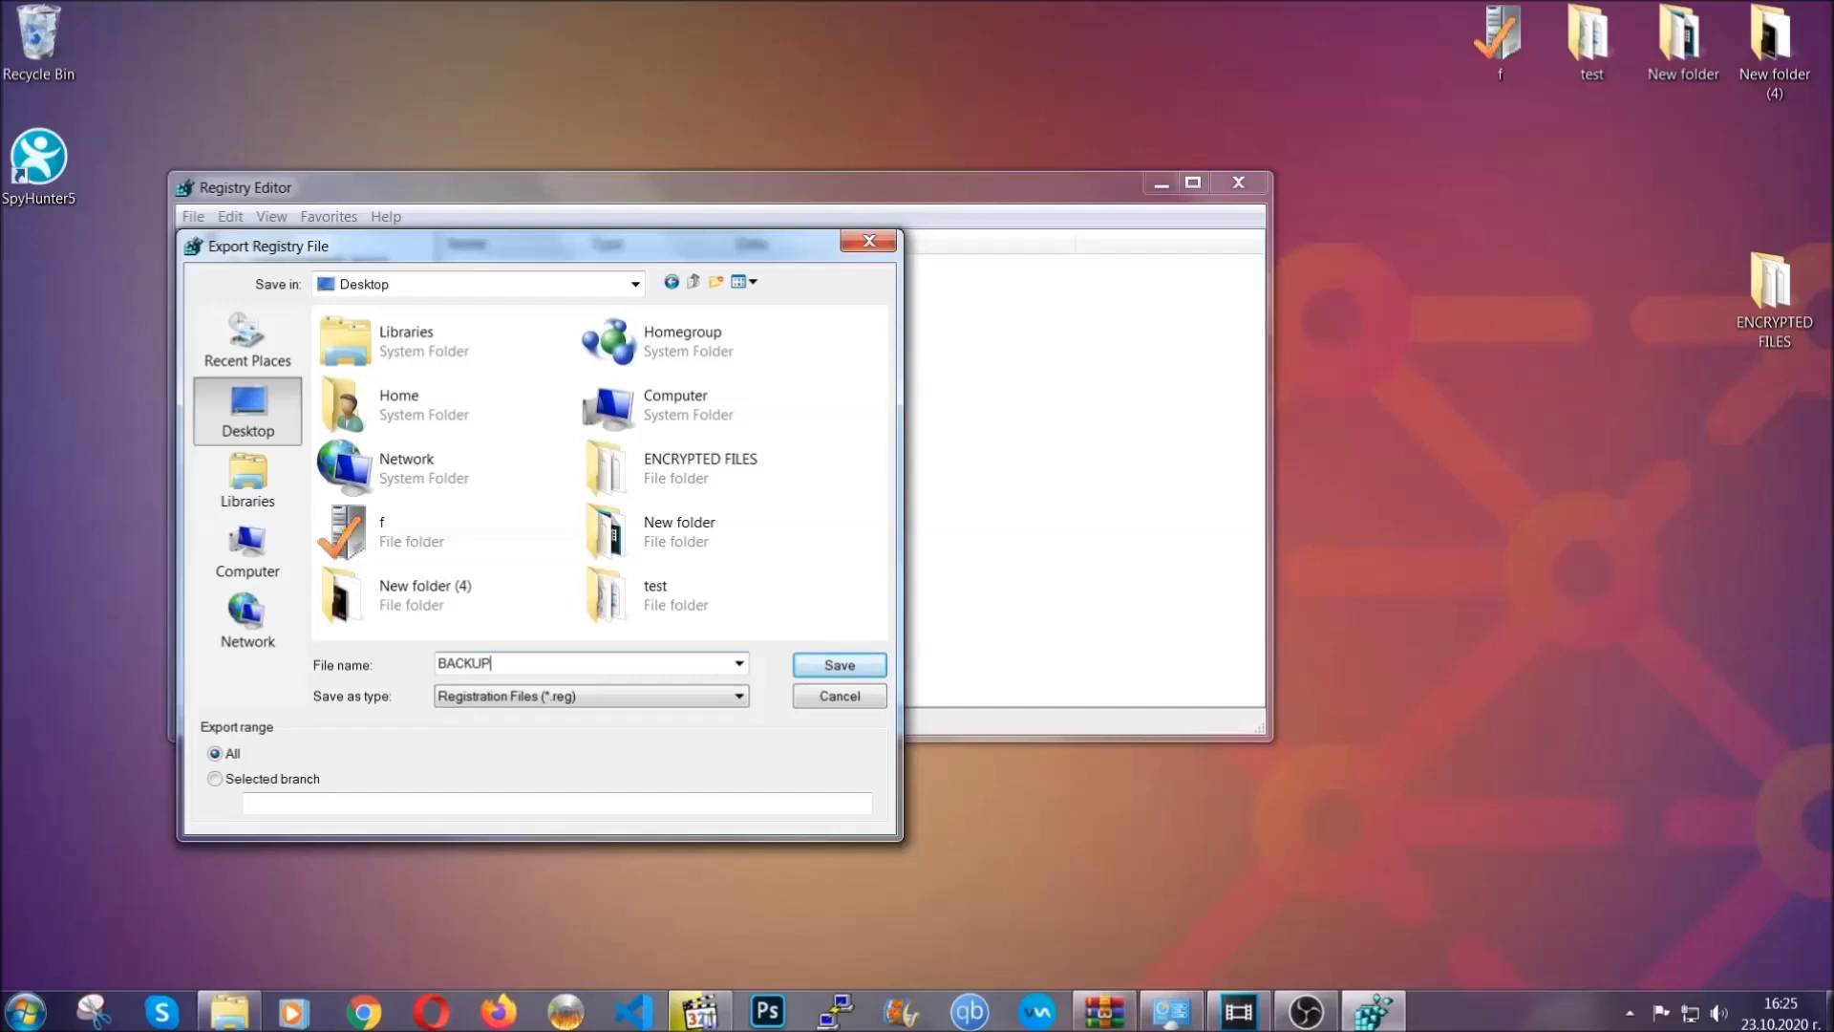
left_click(828, 667)
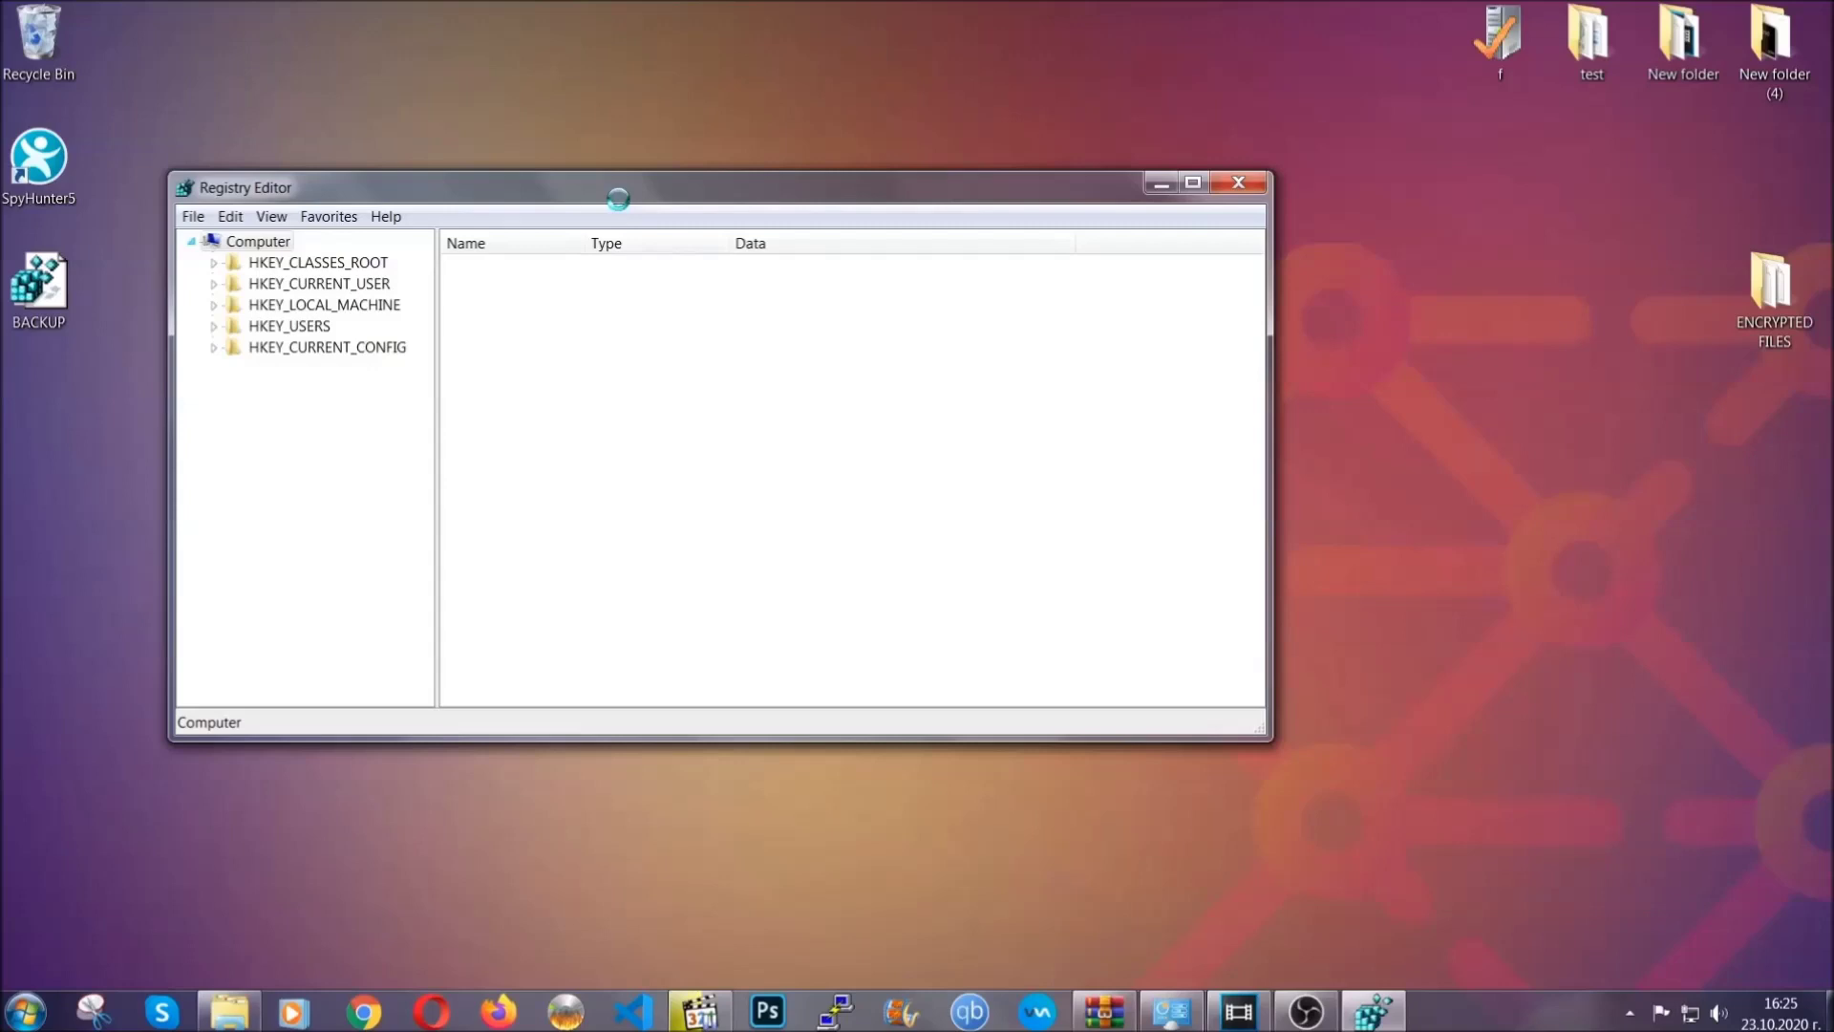
left_click_drag(618, 199, 799, 257)
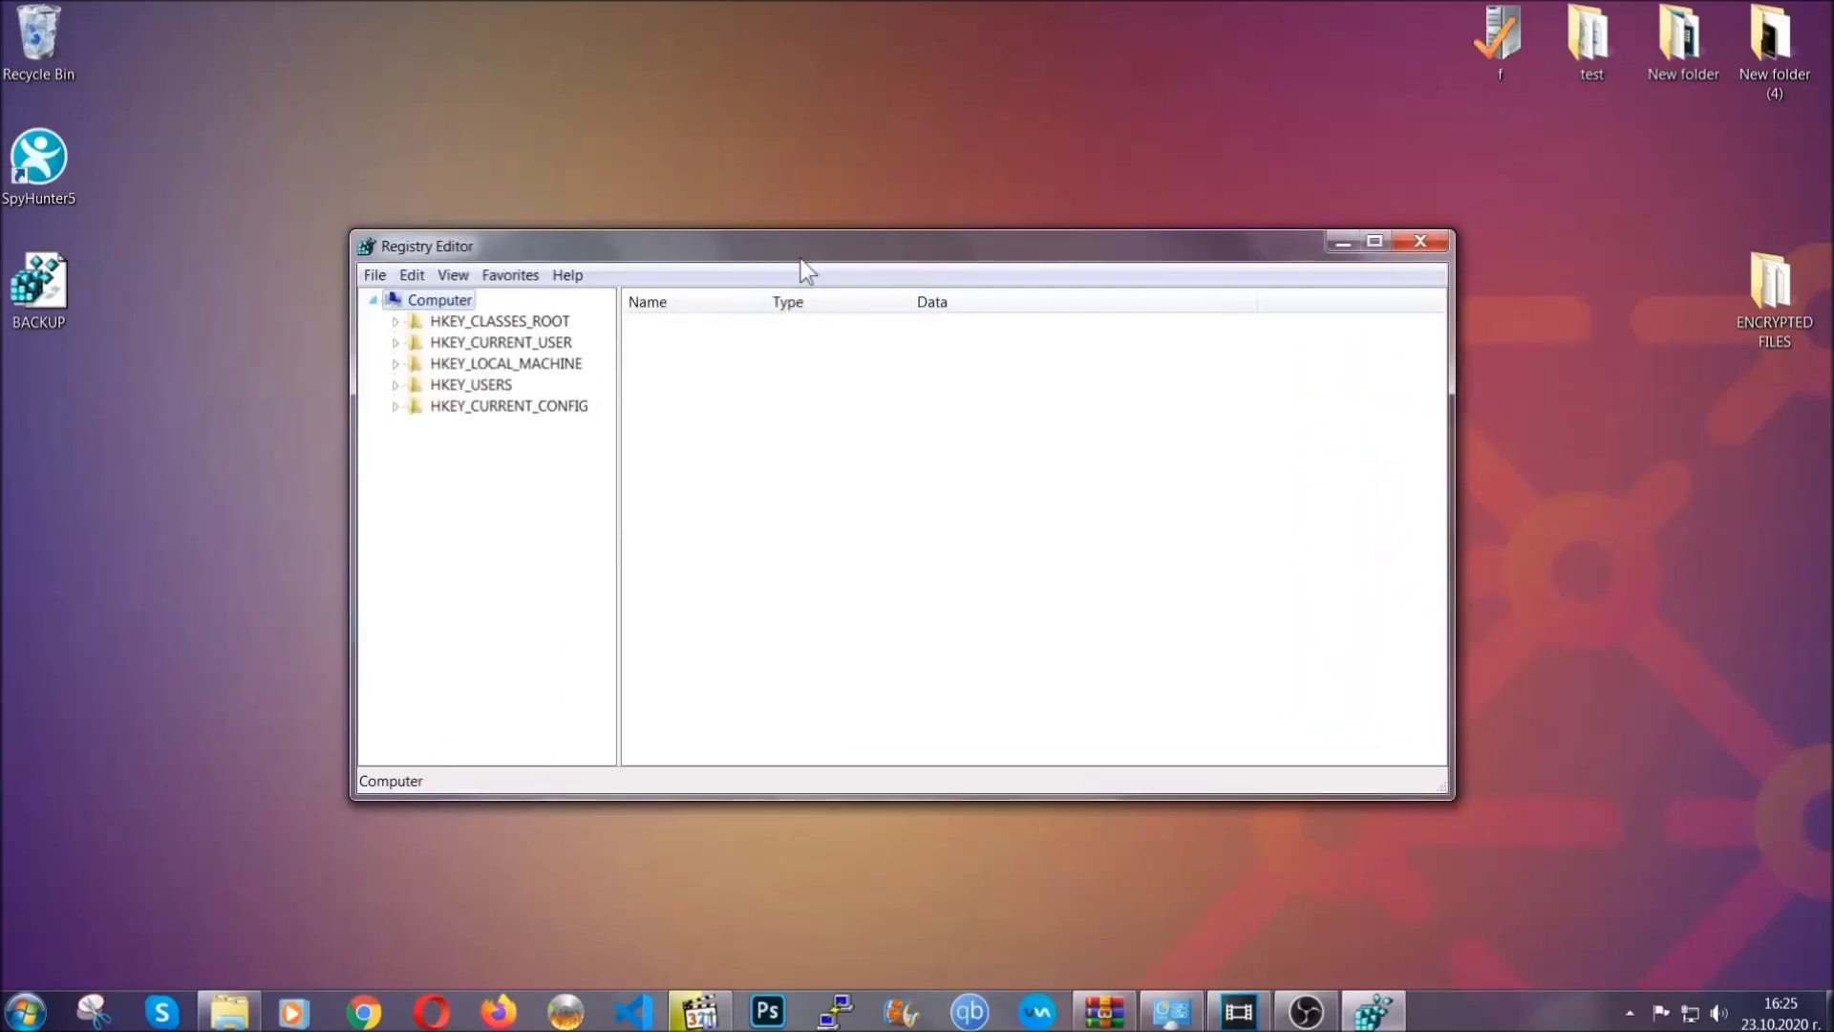
Step: Find RunOnce under HKCU CurrentVersion and move to the neighbouring Run key
left_click(375, 279)
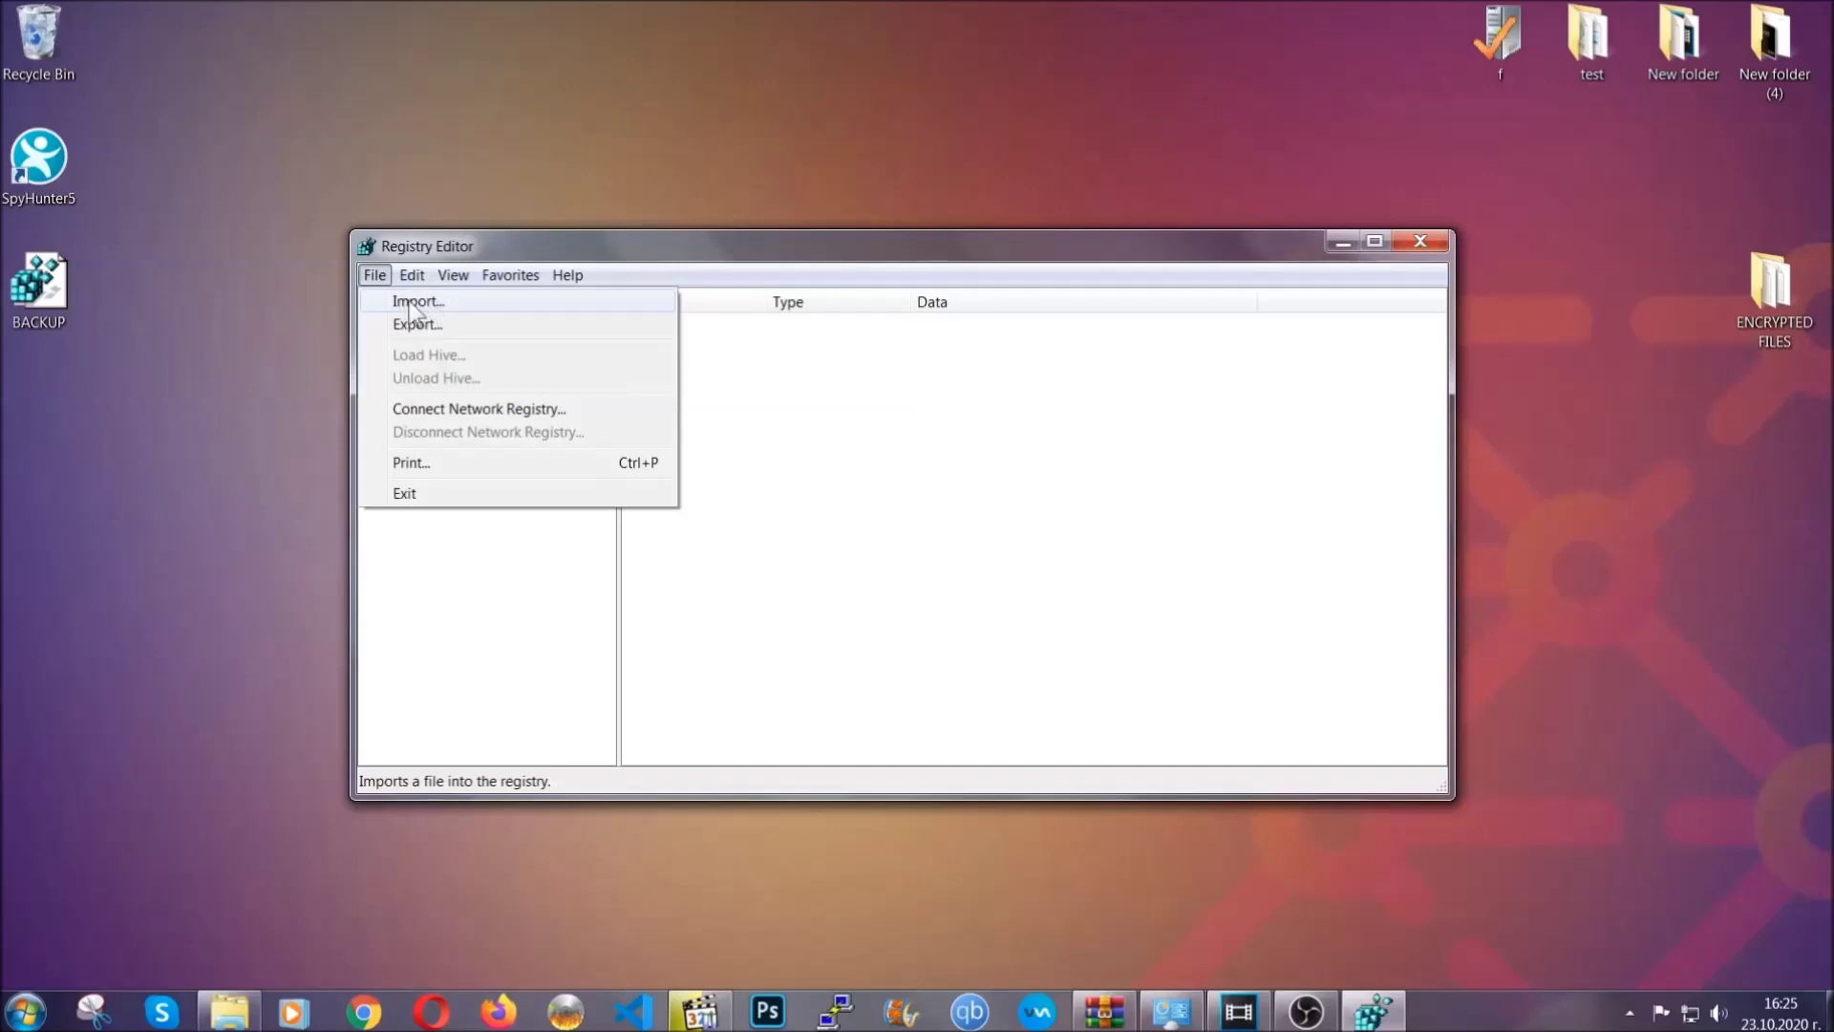
left_click(376, 278)
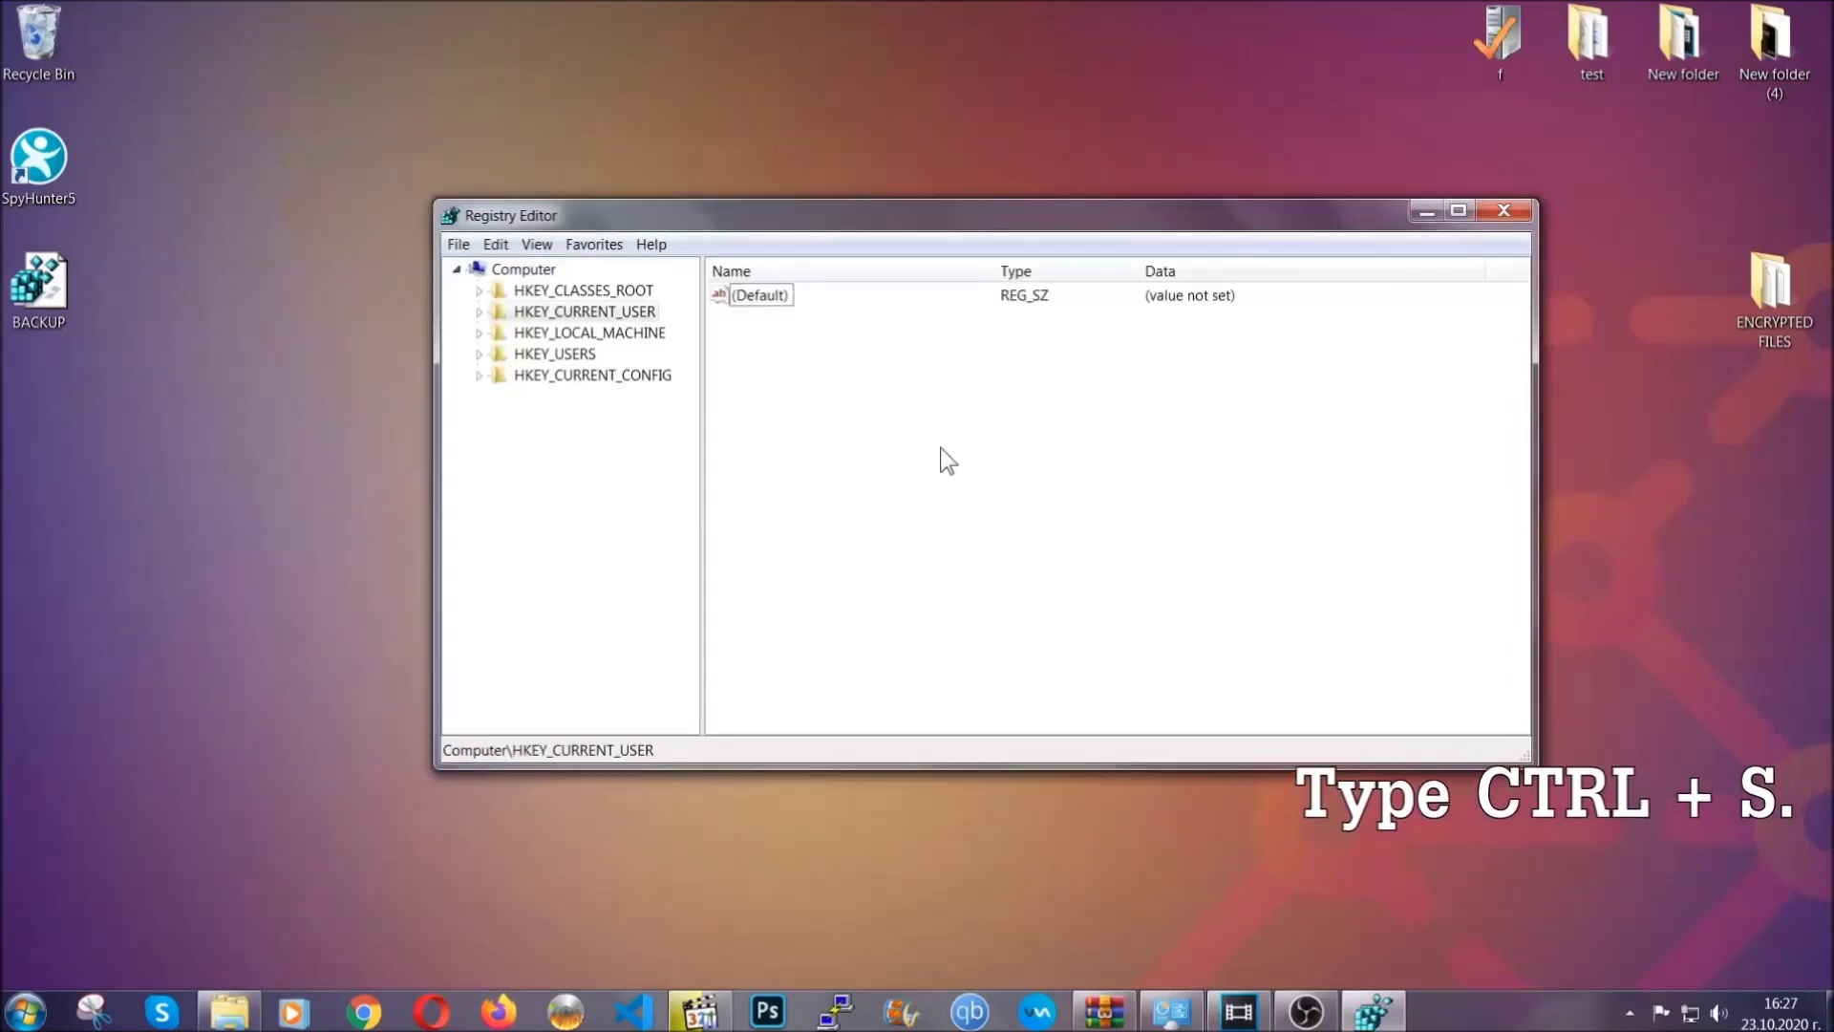
key("ctrl+f")
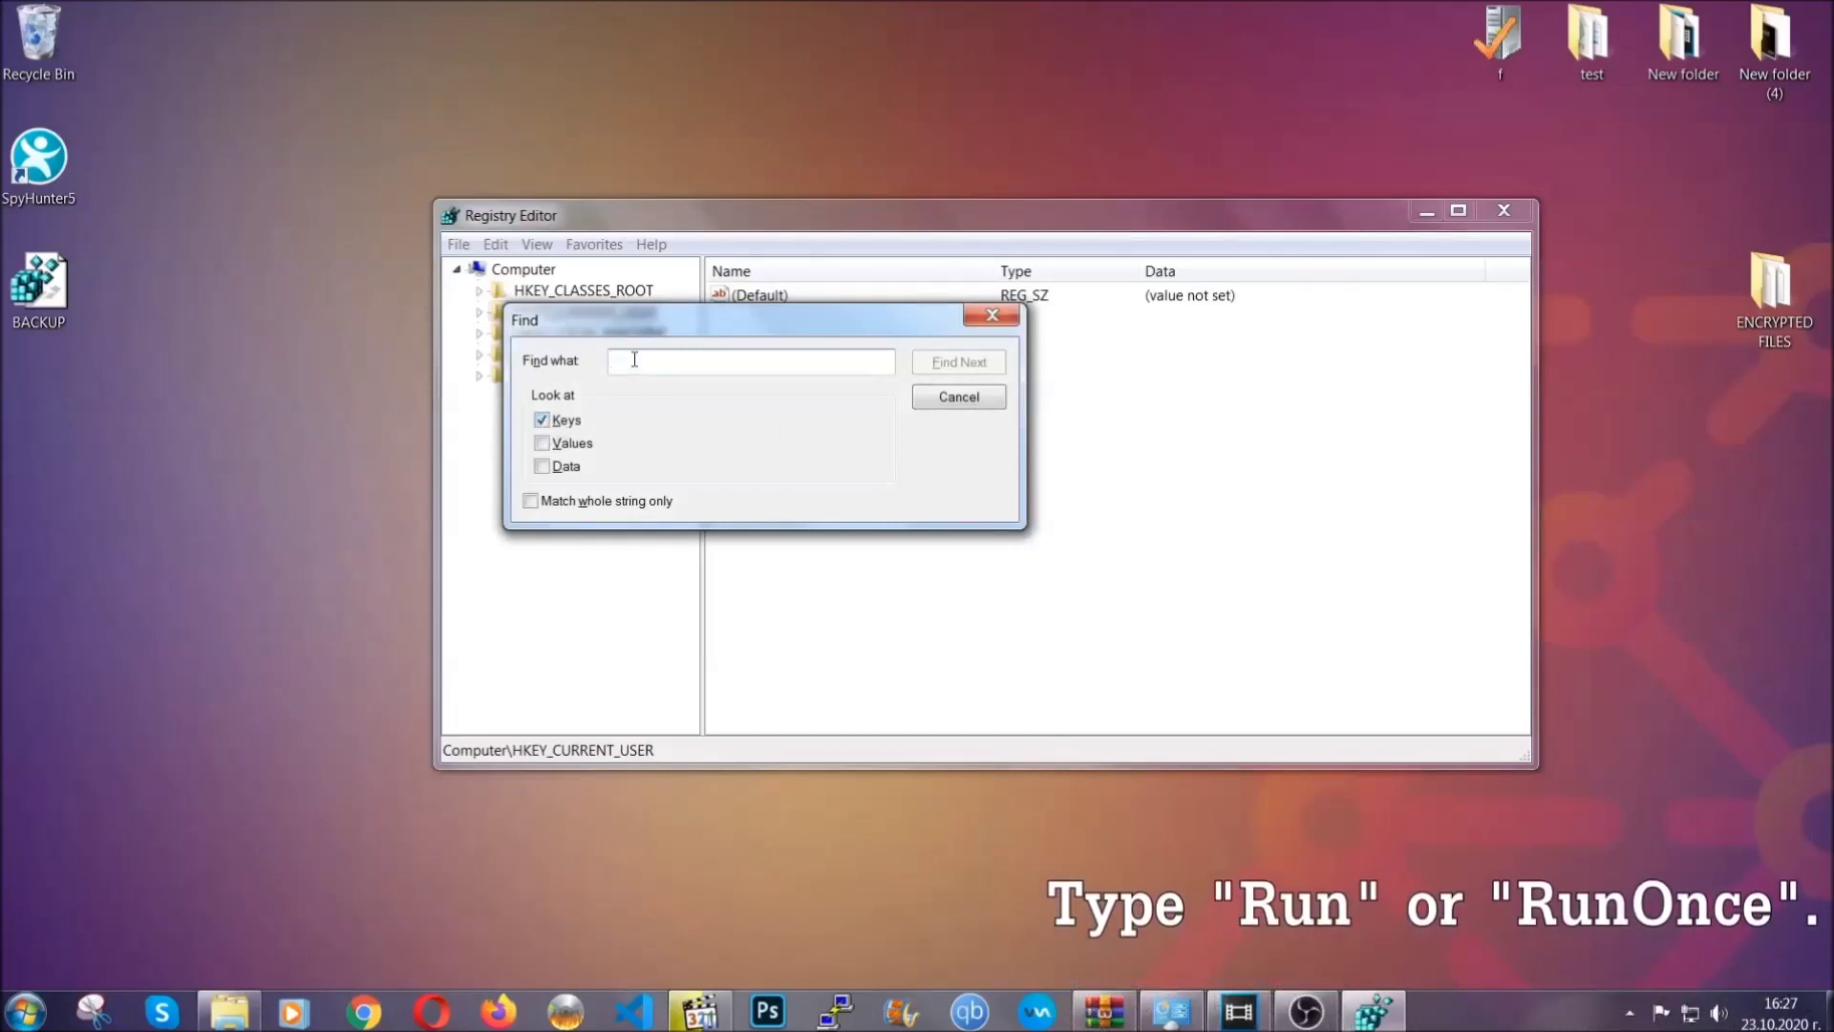
type("RunO")
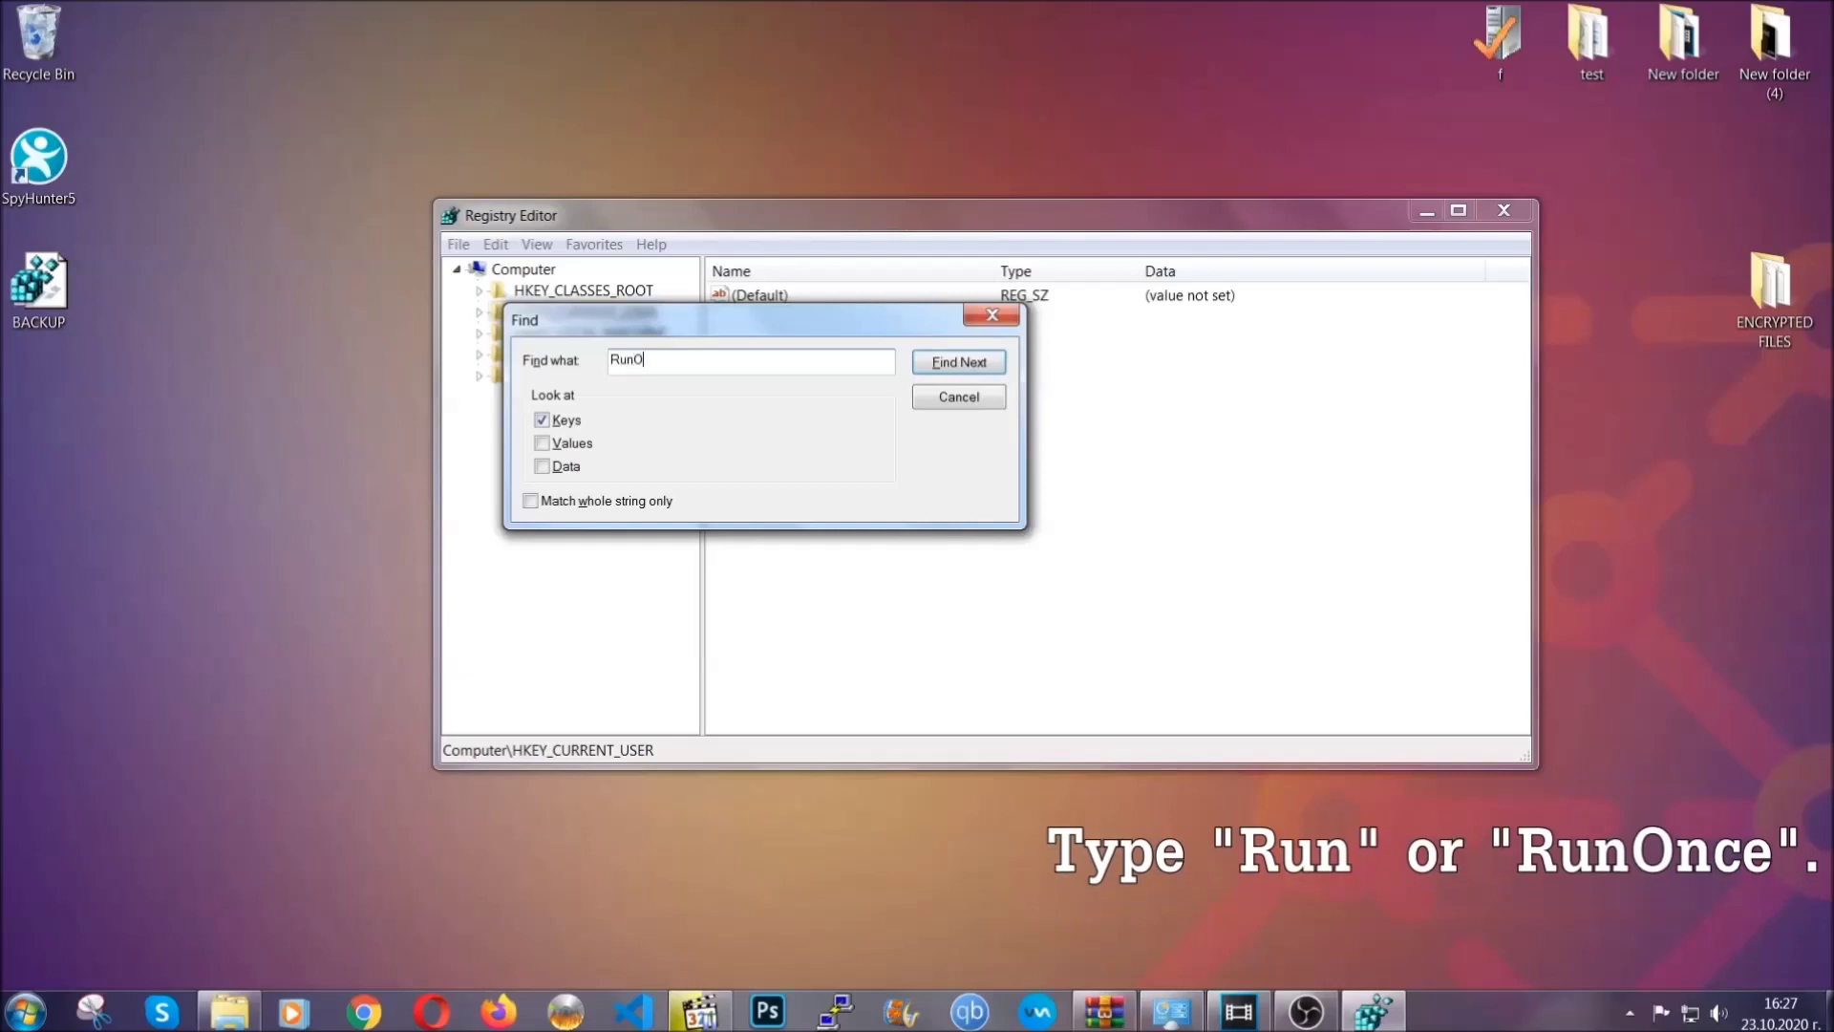
type("nce")
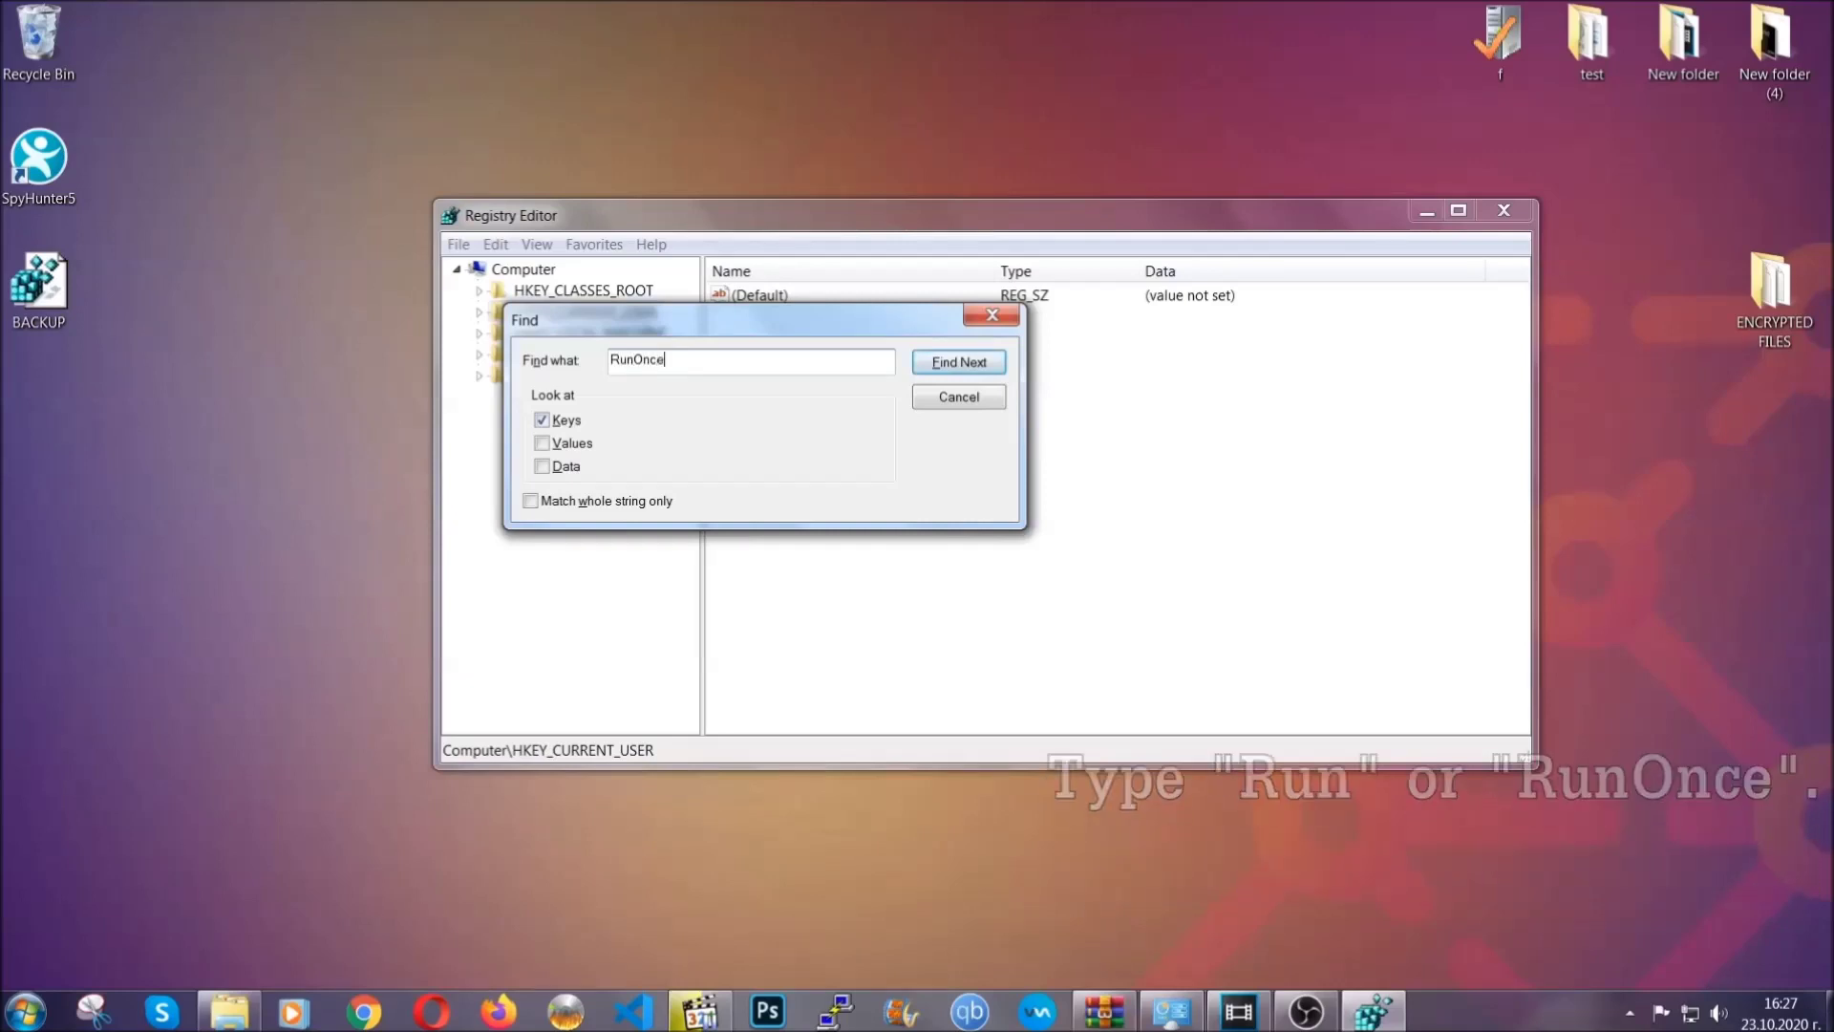
left_click(984, 373)
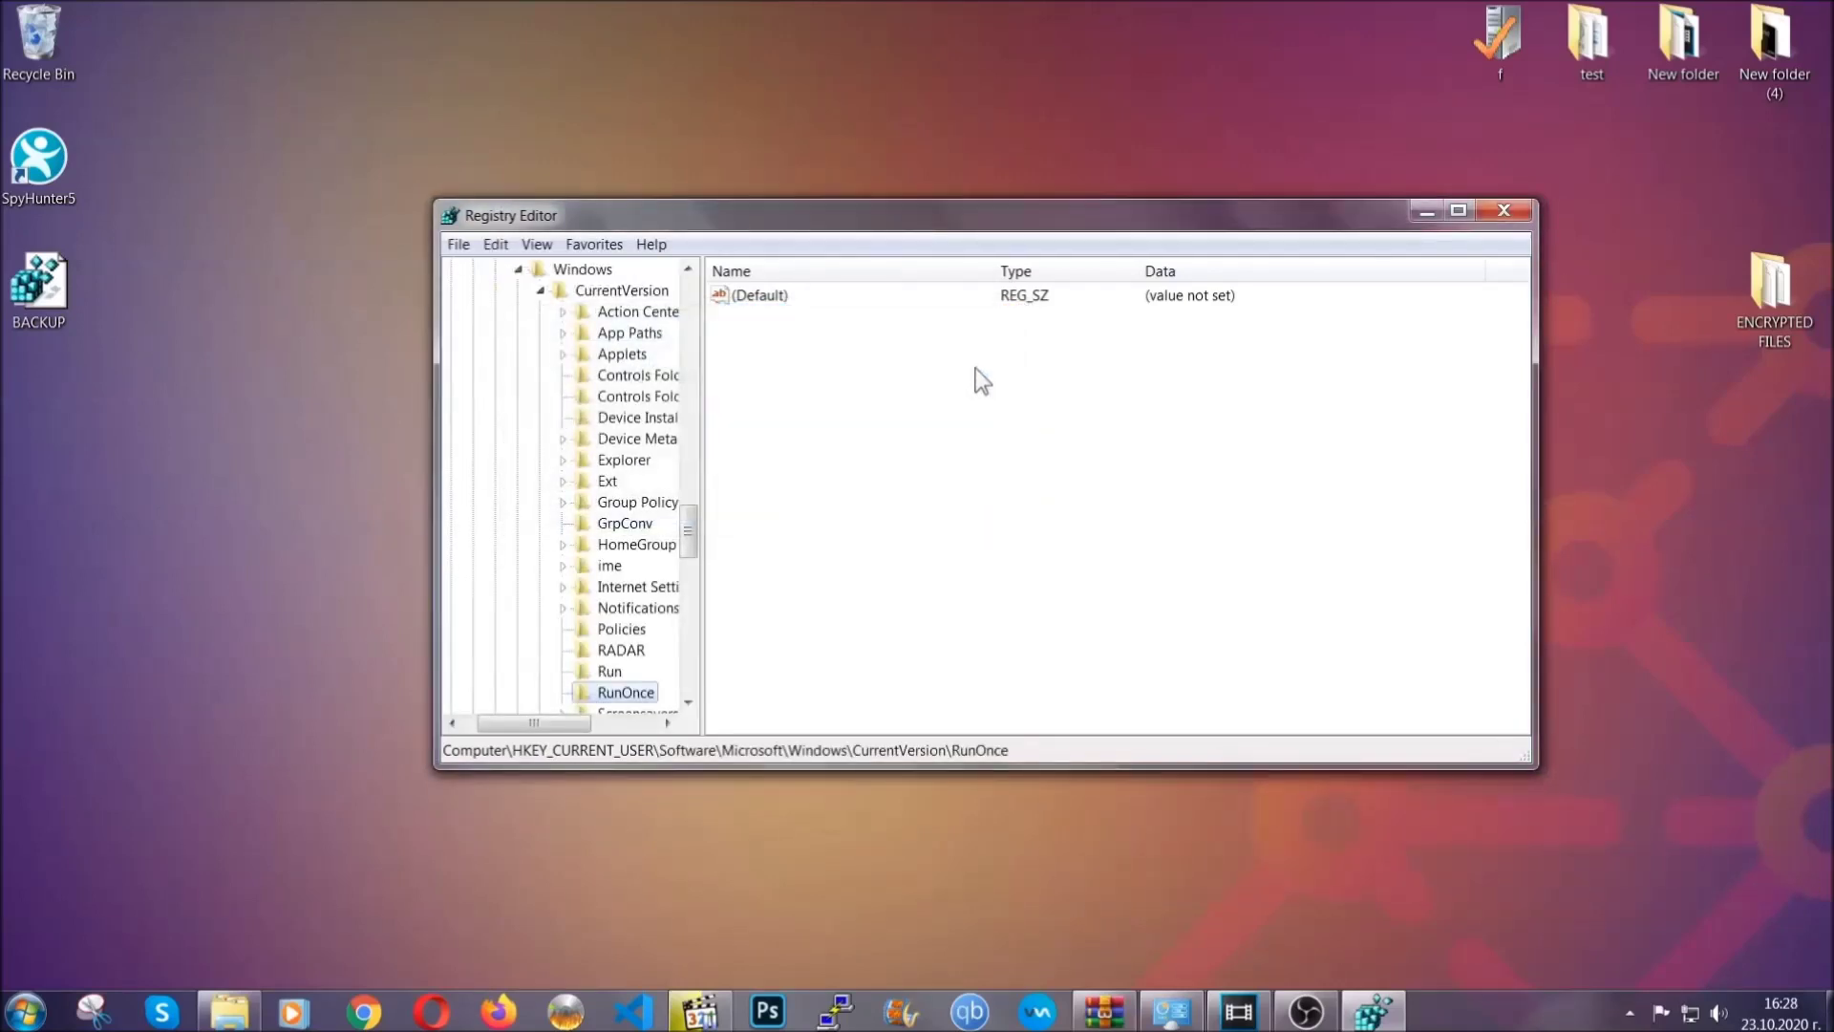
scroll(688, 541, "down", 3)
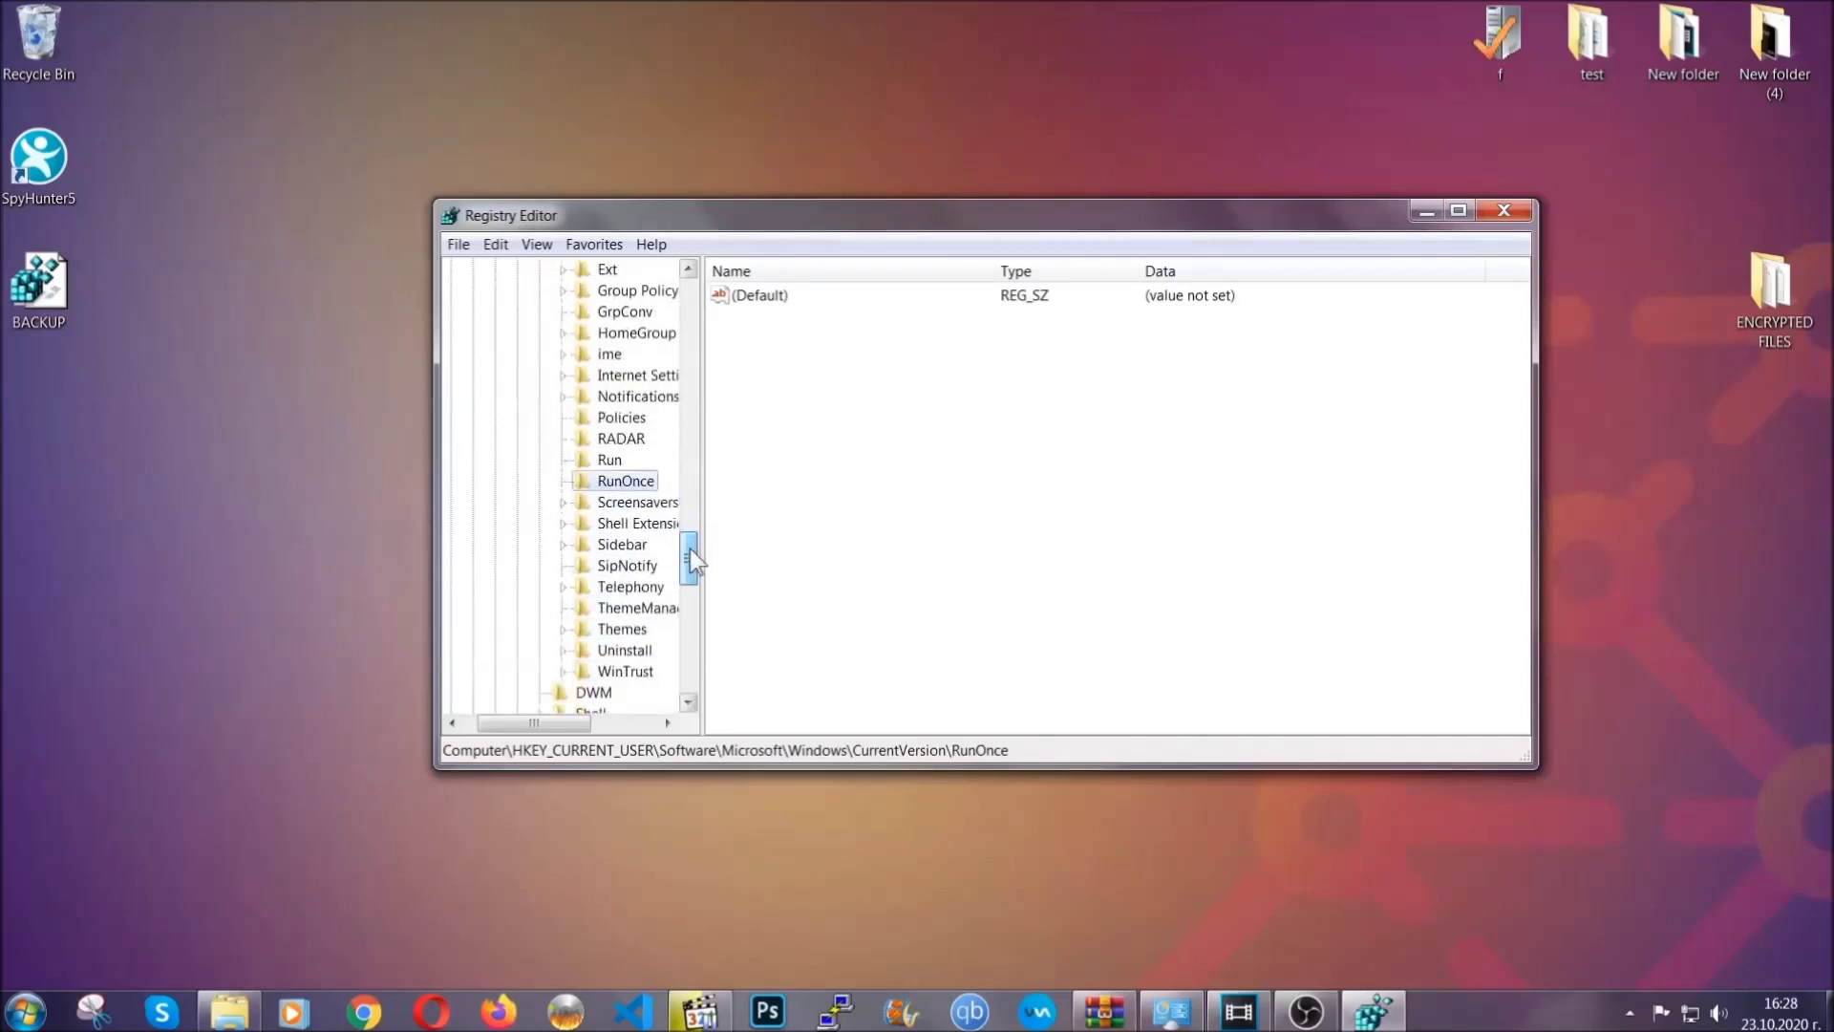
left_click(610, 459)
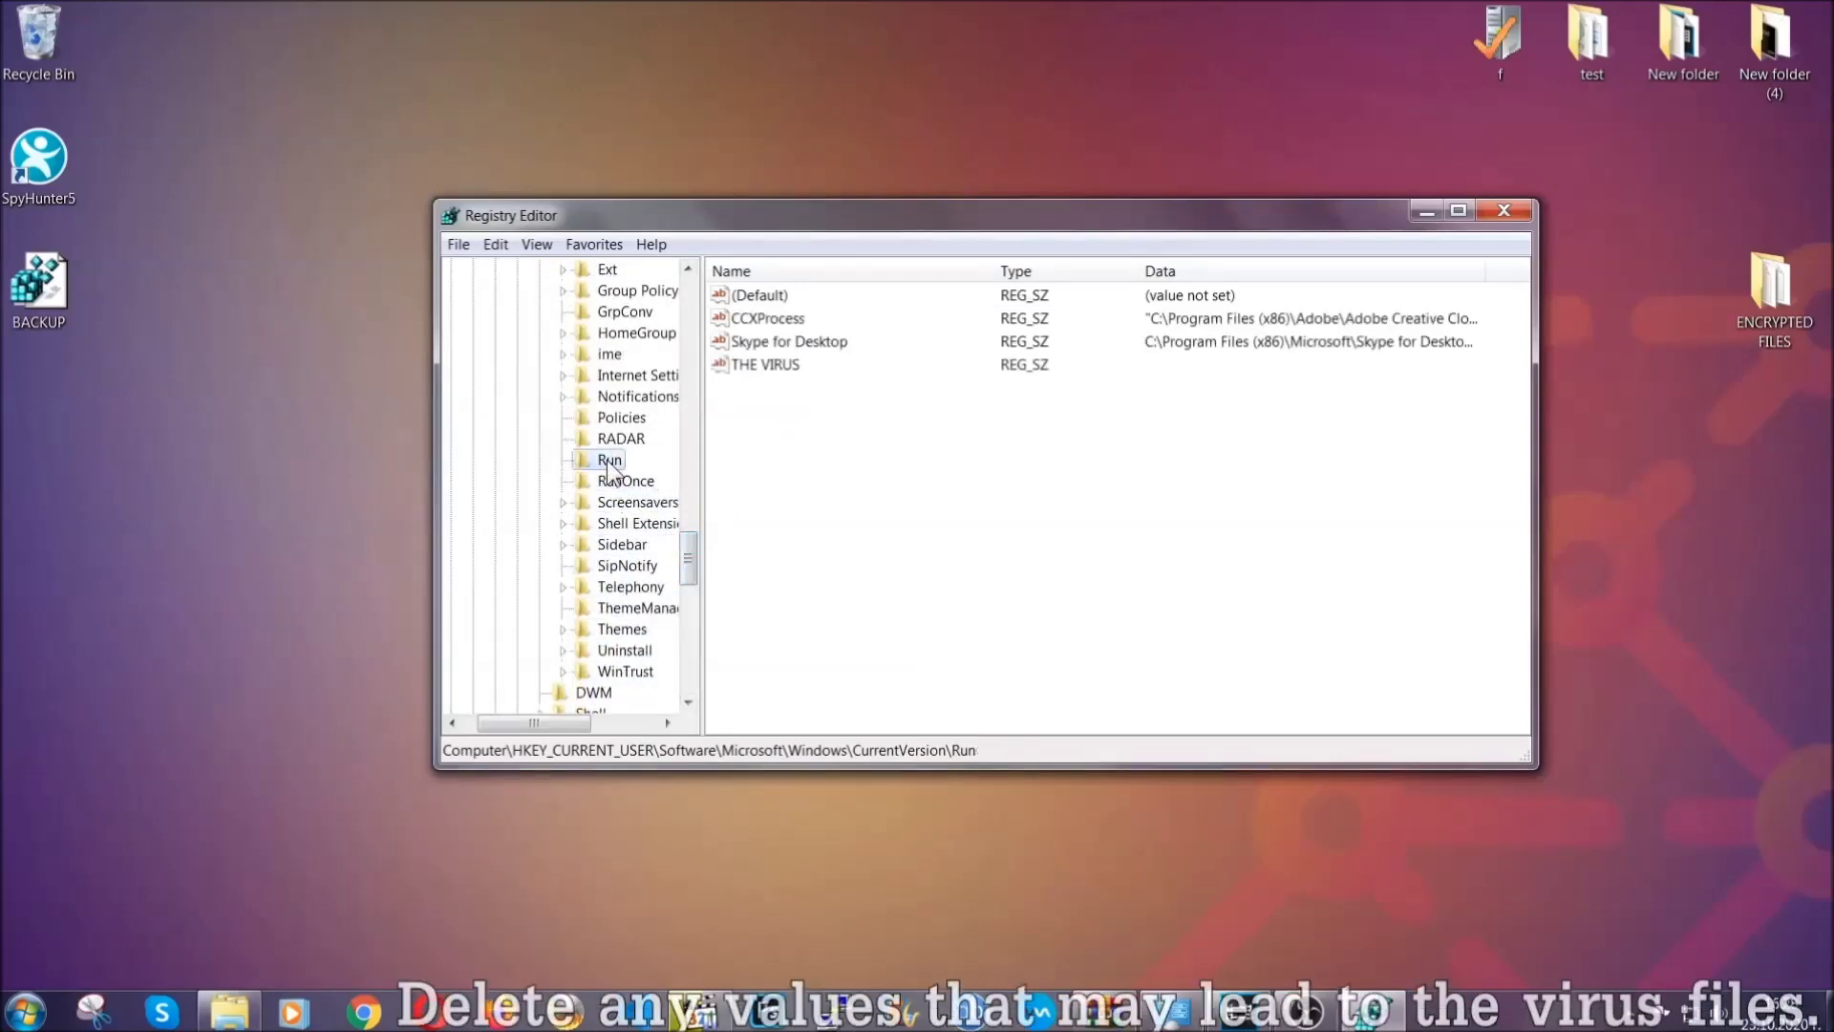
Step: Delete the THE VIRUS value from the Run key and confirm
left_click(753, 367)
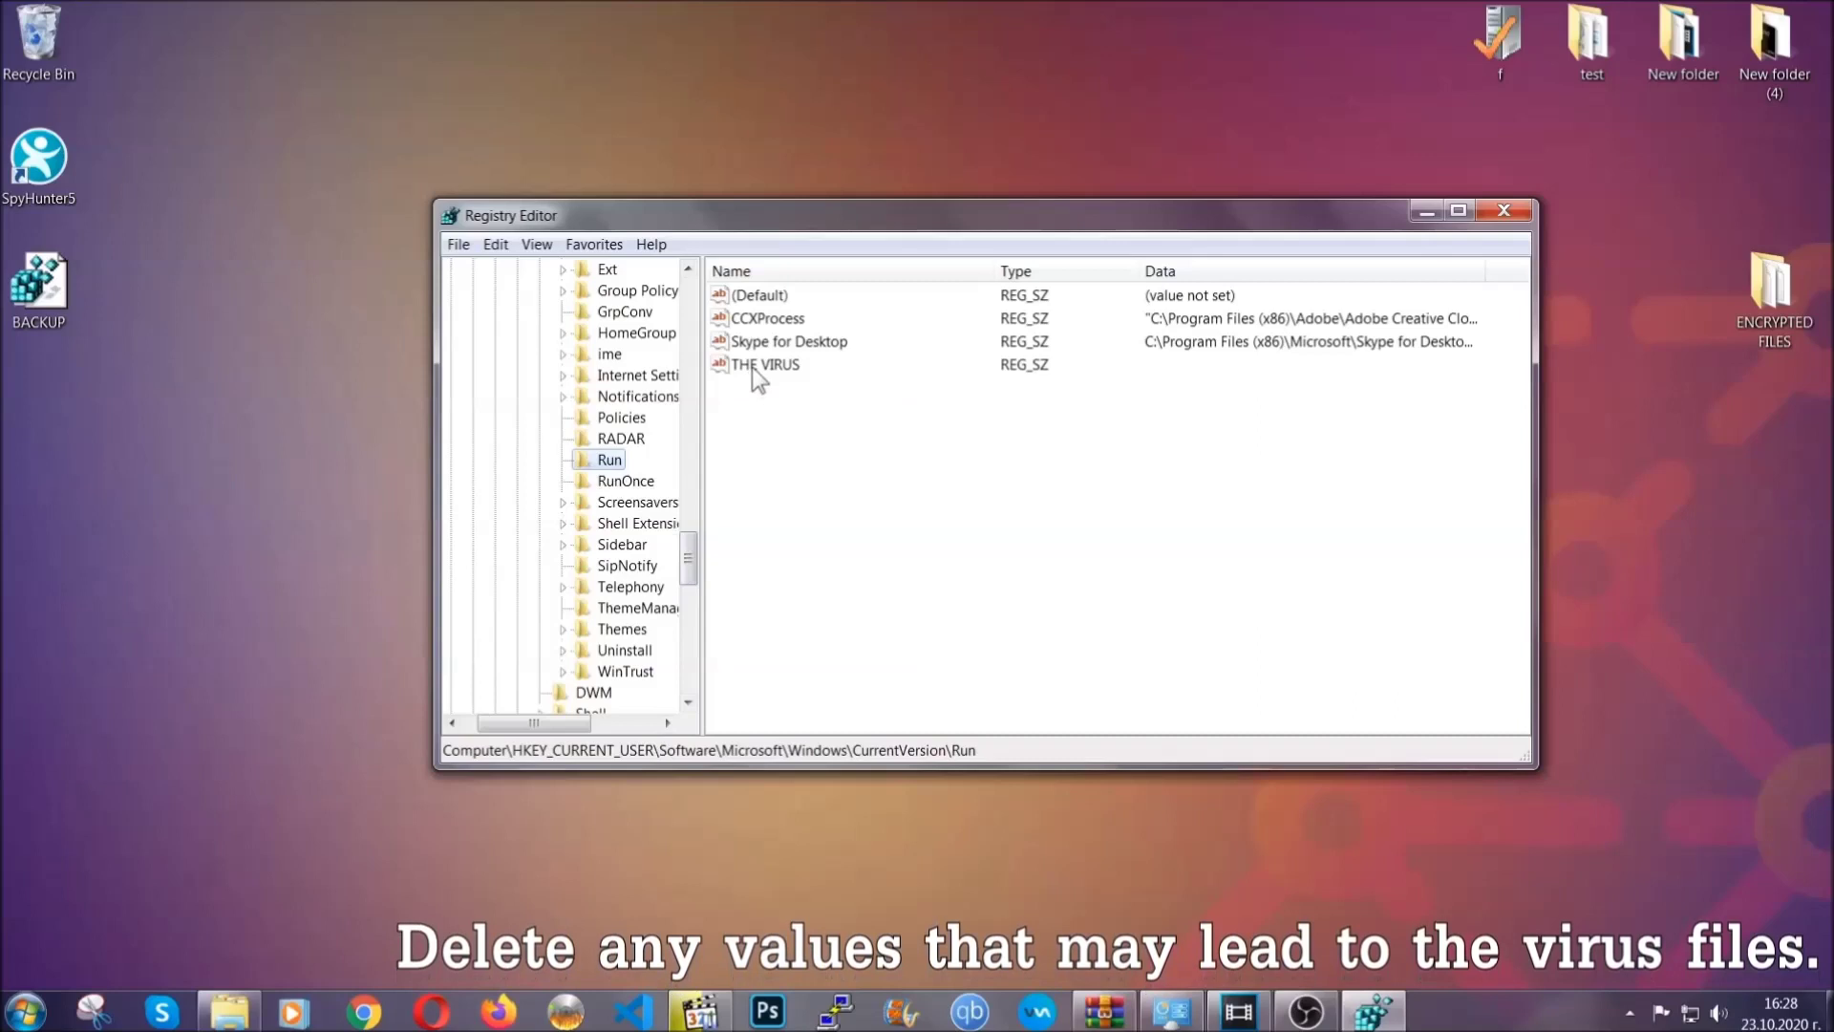
right_click(755, 371)
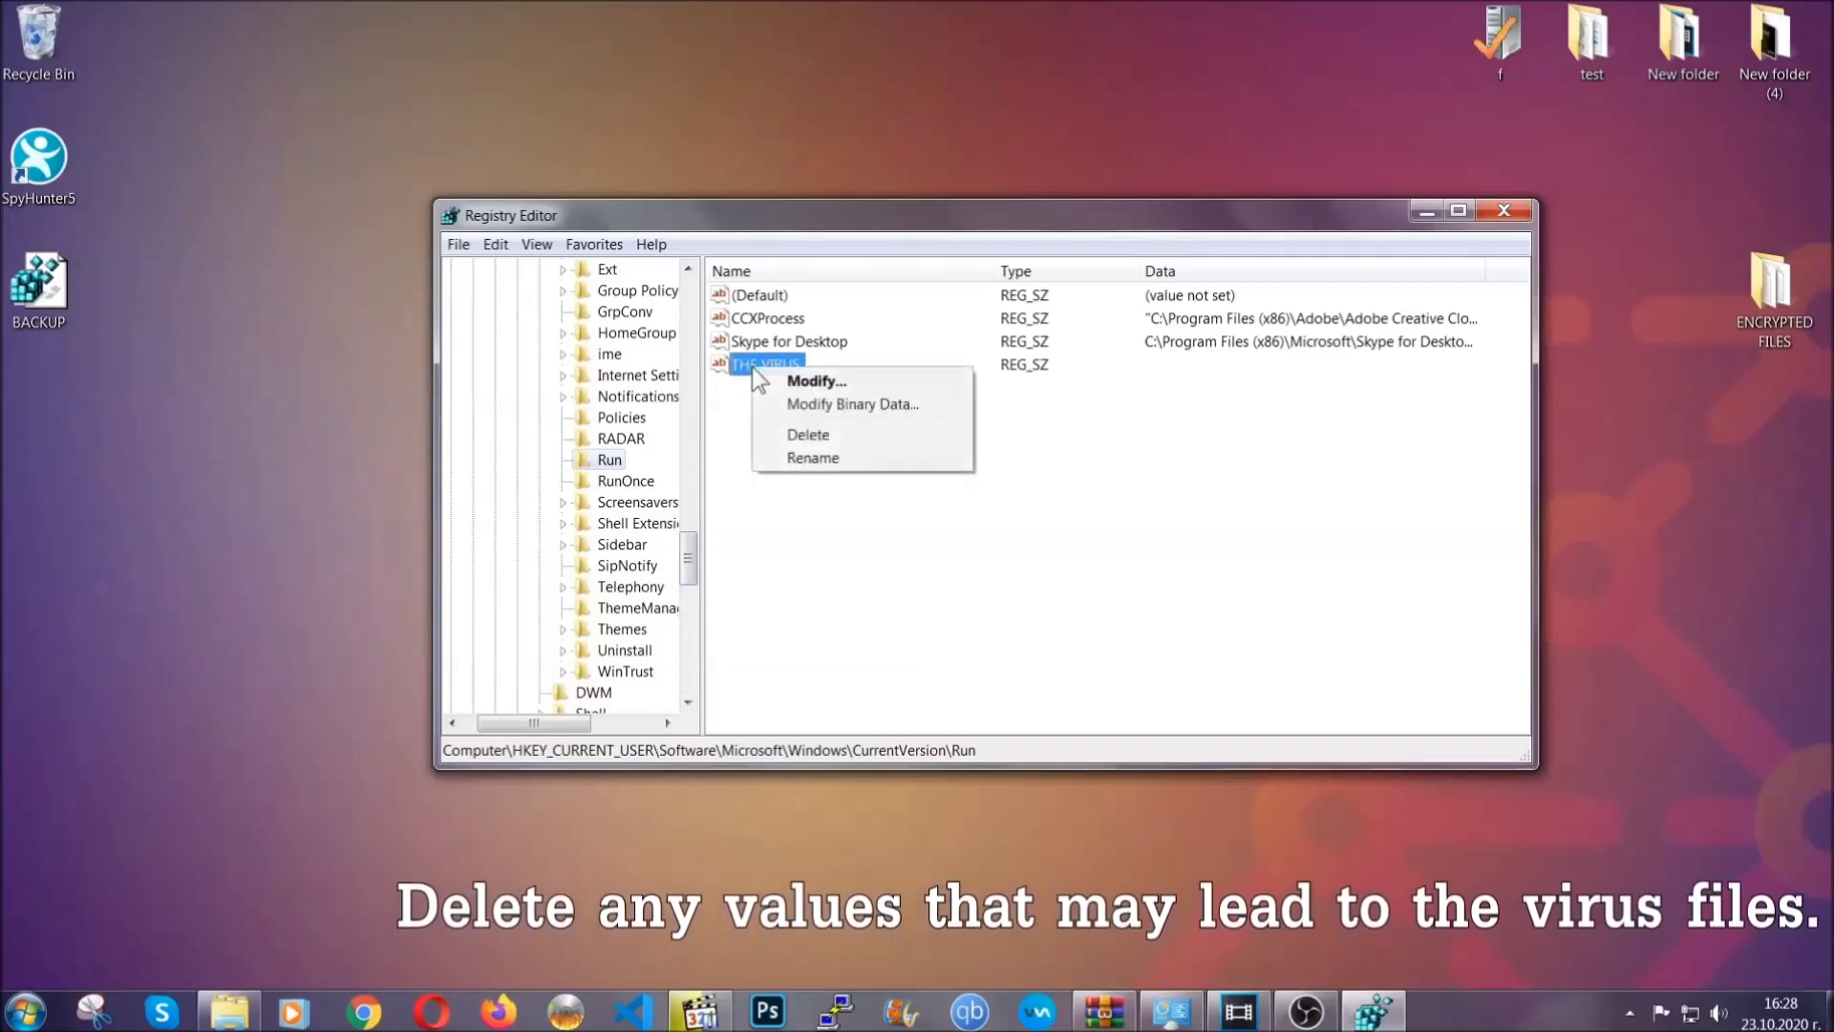
left_click(789, 436)
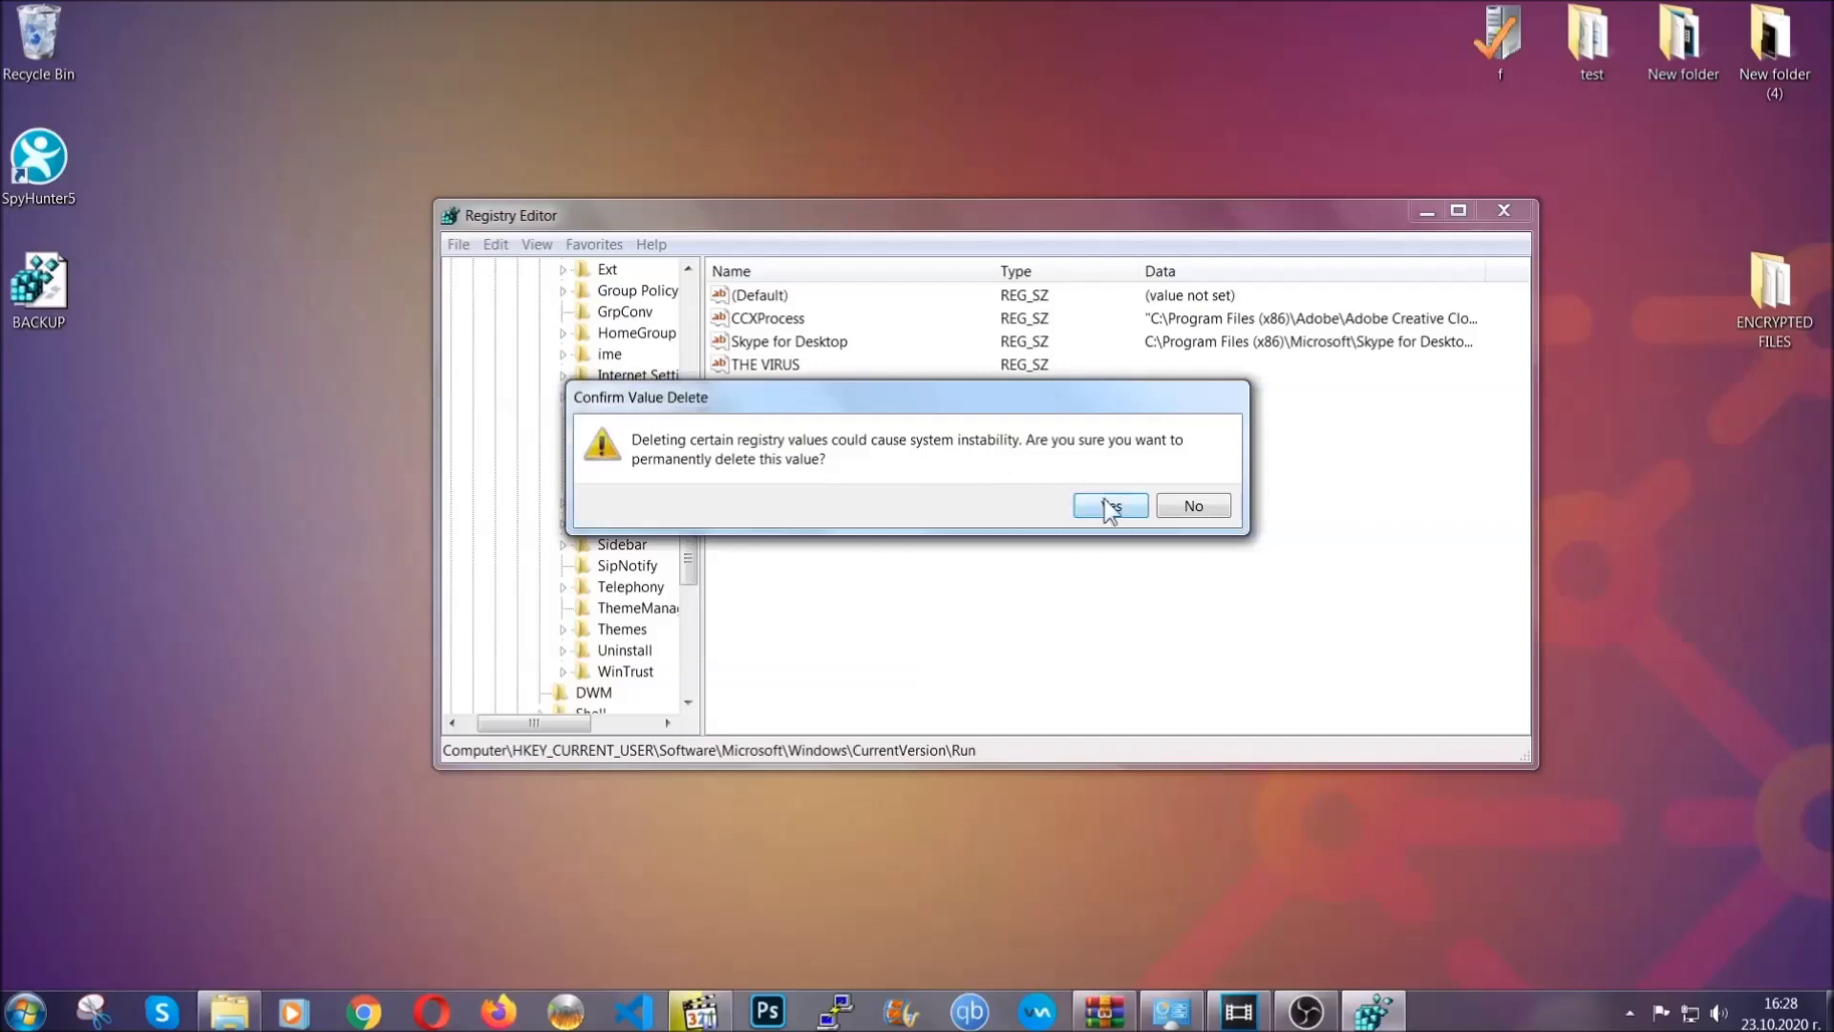
left_click(1110, 507)
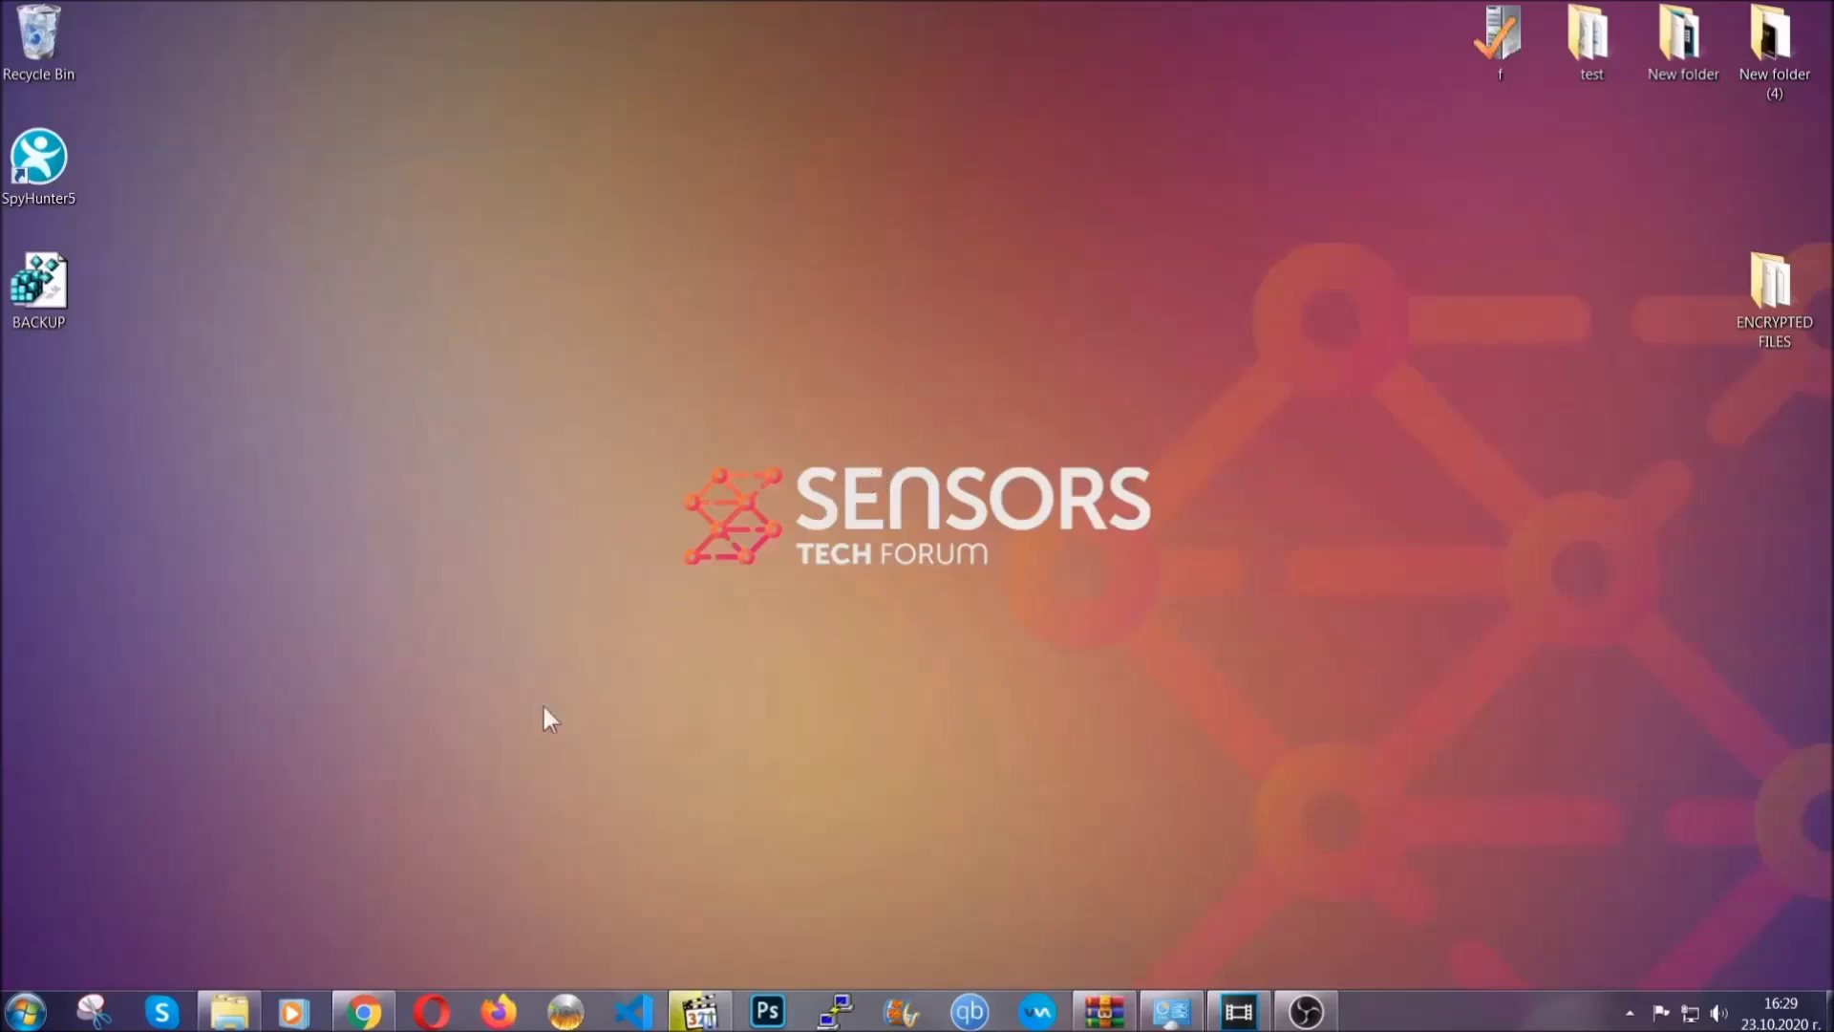
Step: Bring the browser showing the ransomware file-recovery article to the front
left_click(364, 1014)
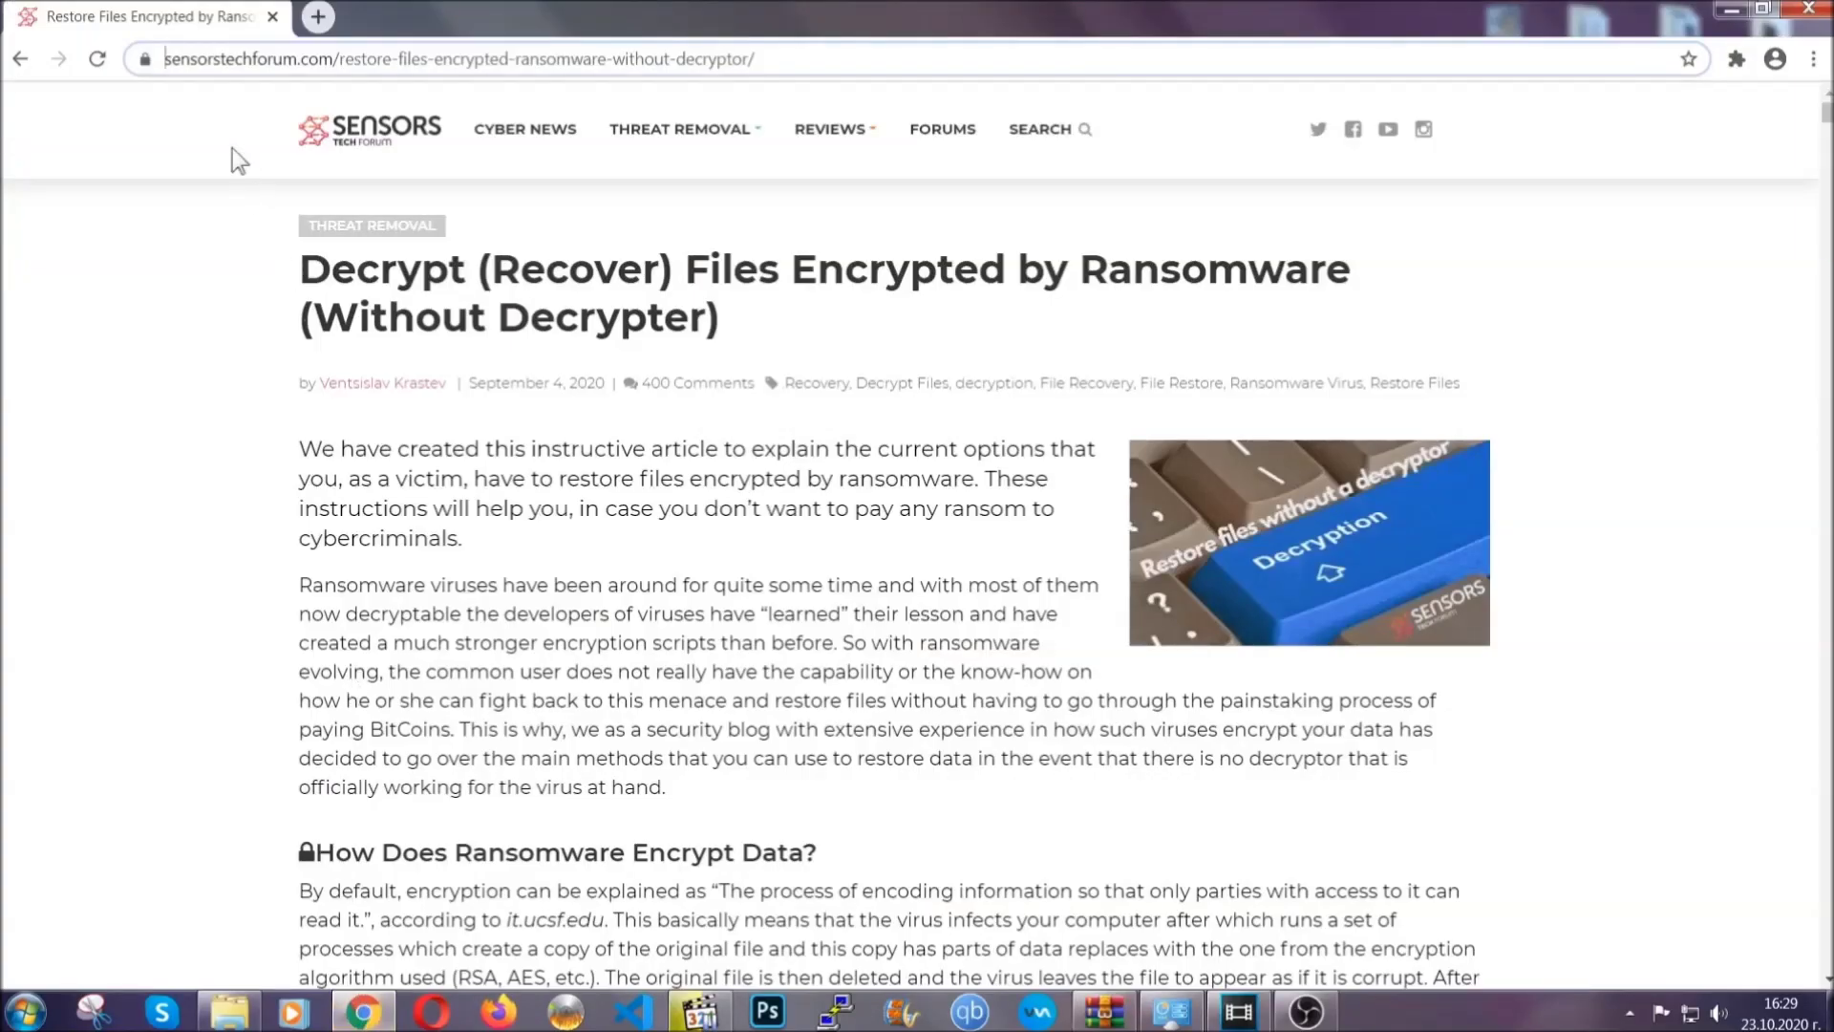
Step: Scroll the recovery article to its methods list and expand Method 2 - Restore Data via Windows Backup
left_click(165, 59)
left_click_drag(164, 60, 827, 67)
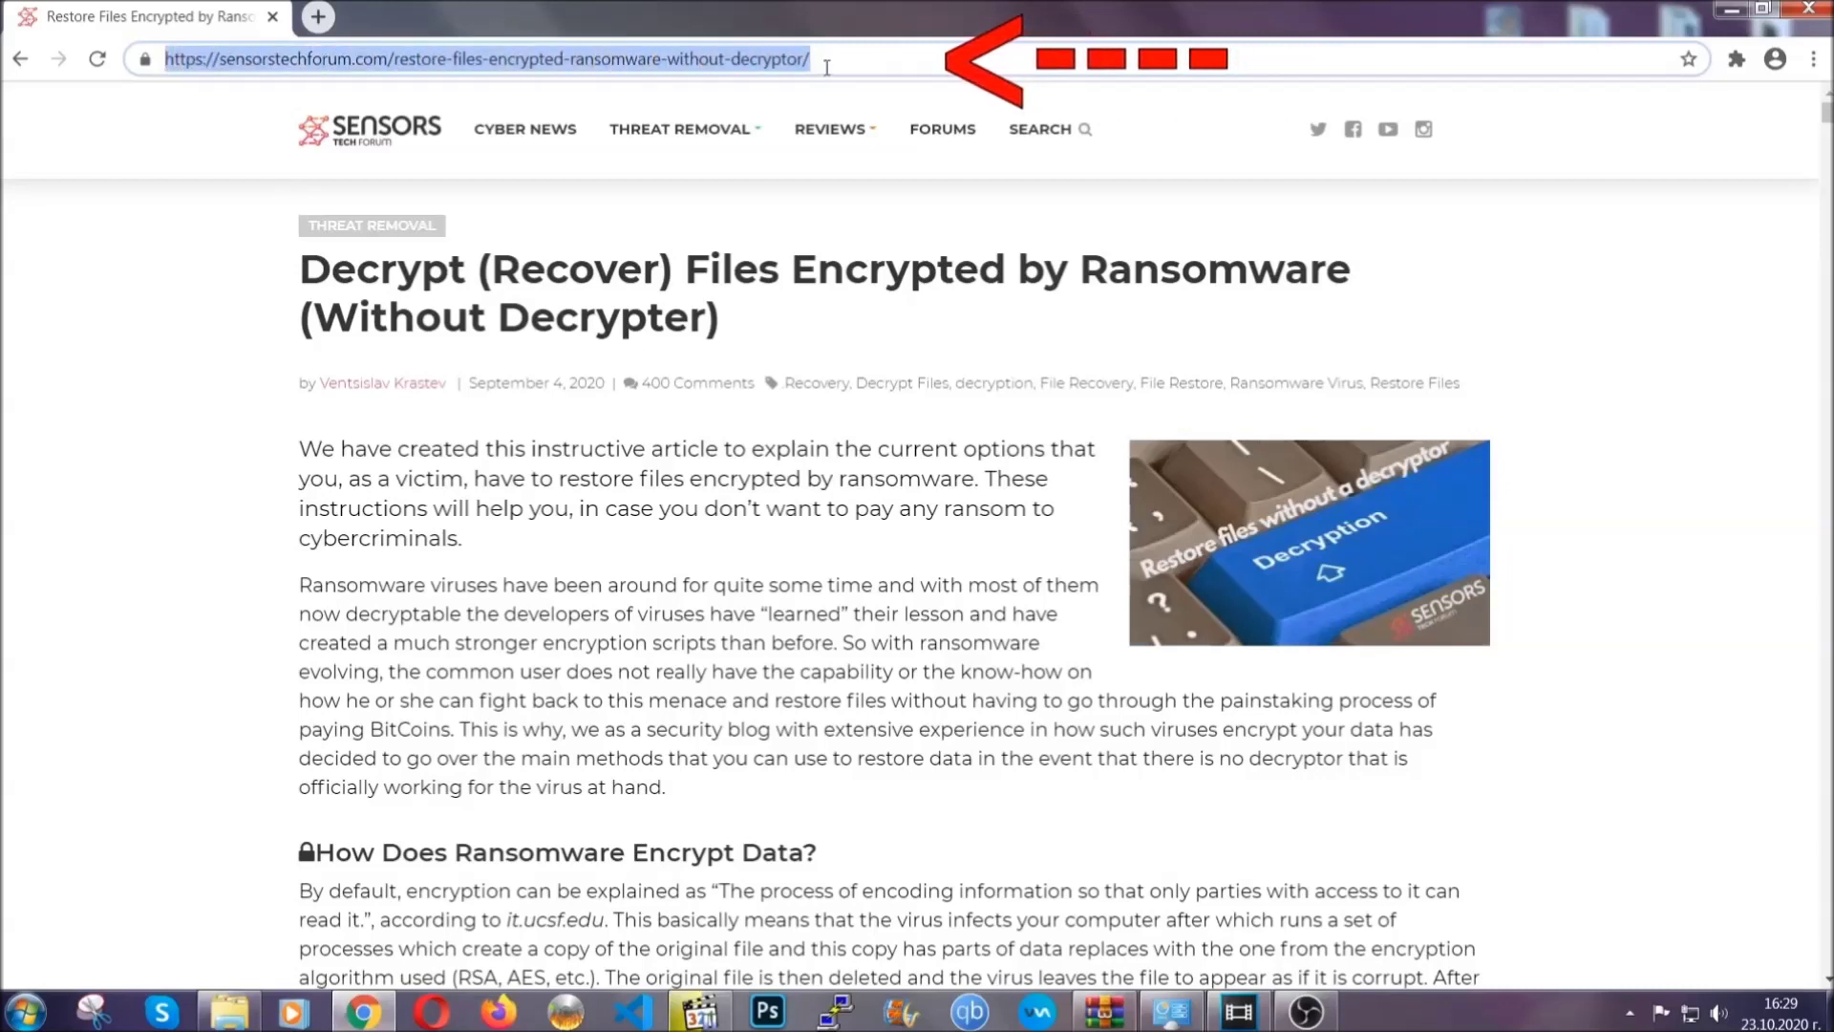
mouse_move(830, 186)
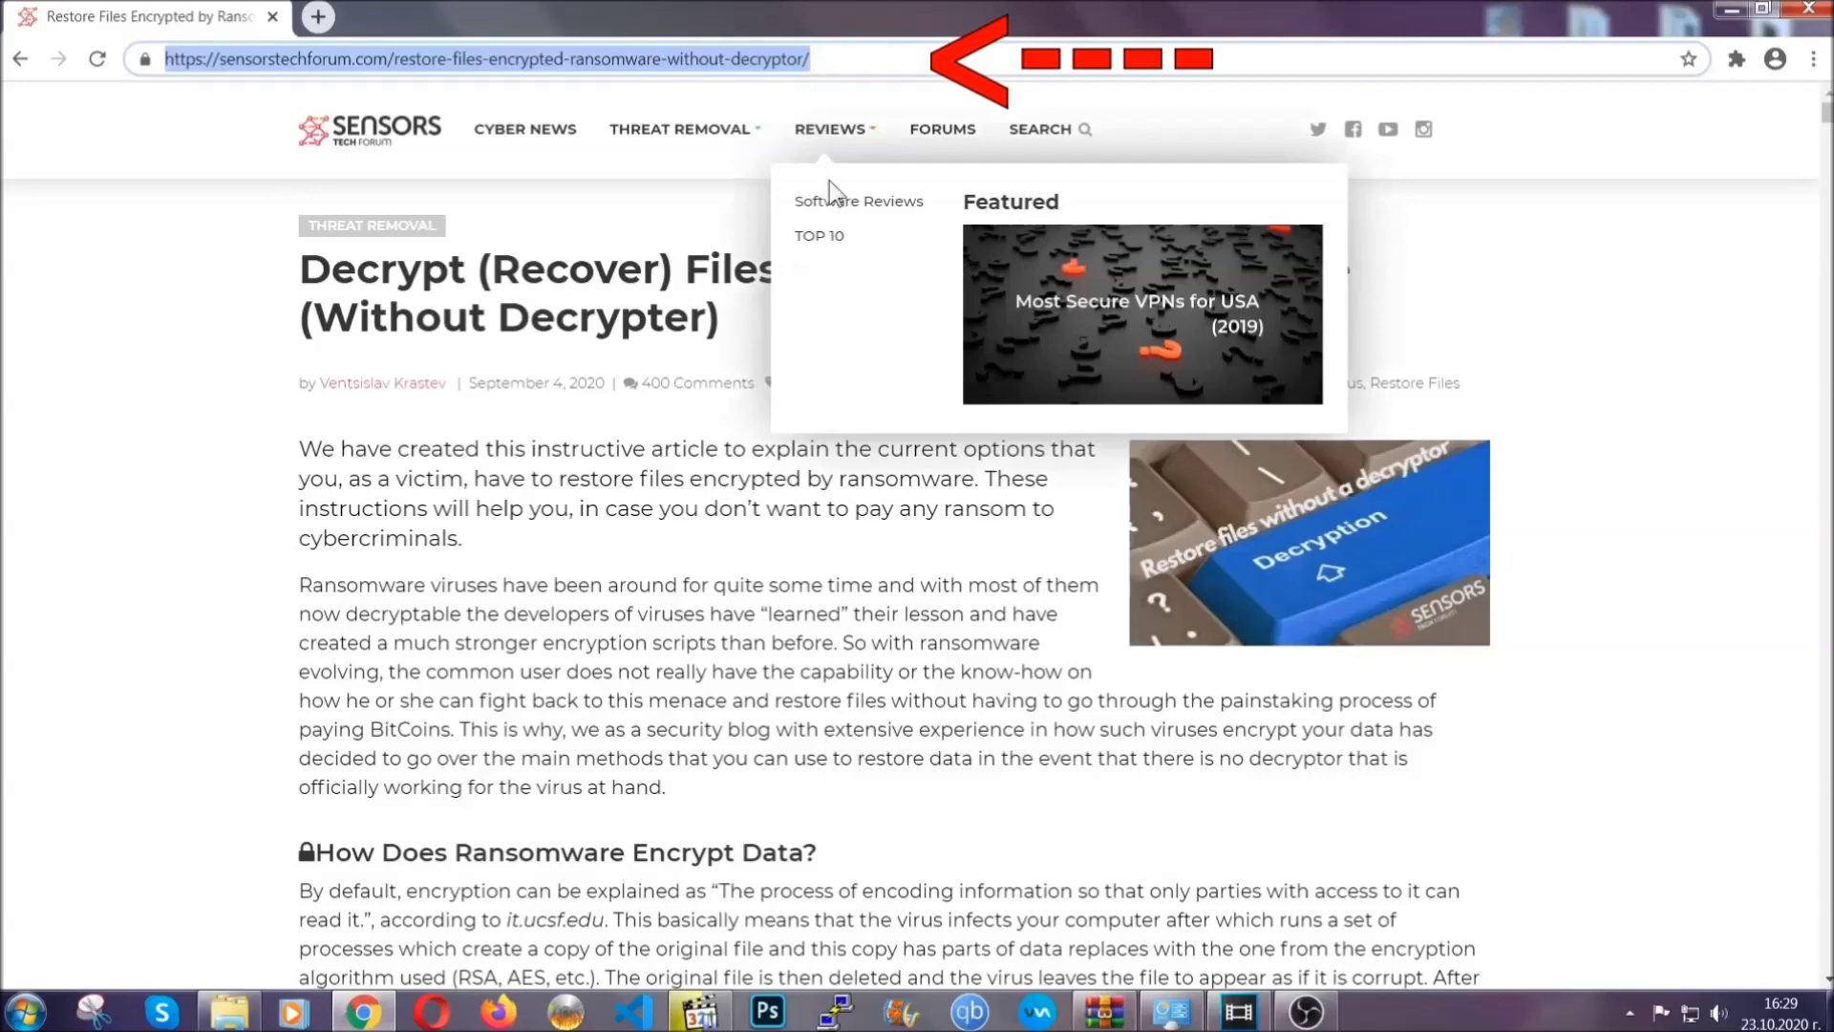
scroll(943, 520, "down", 5)
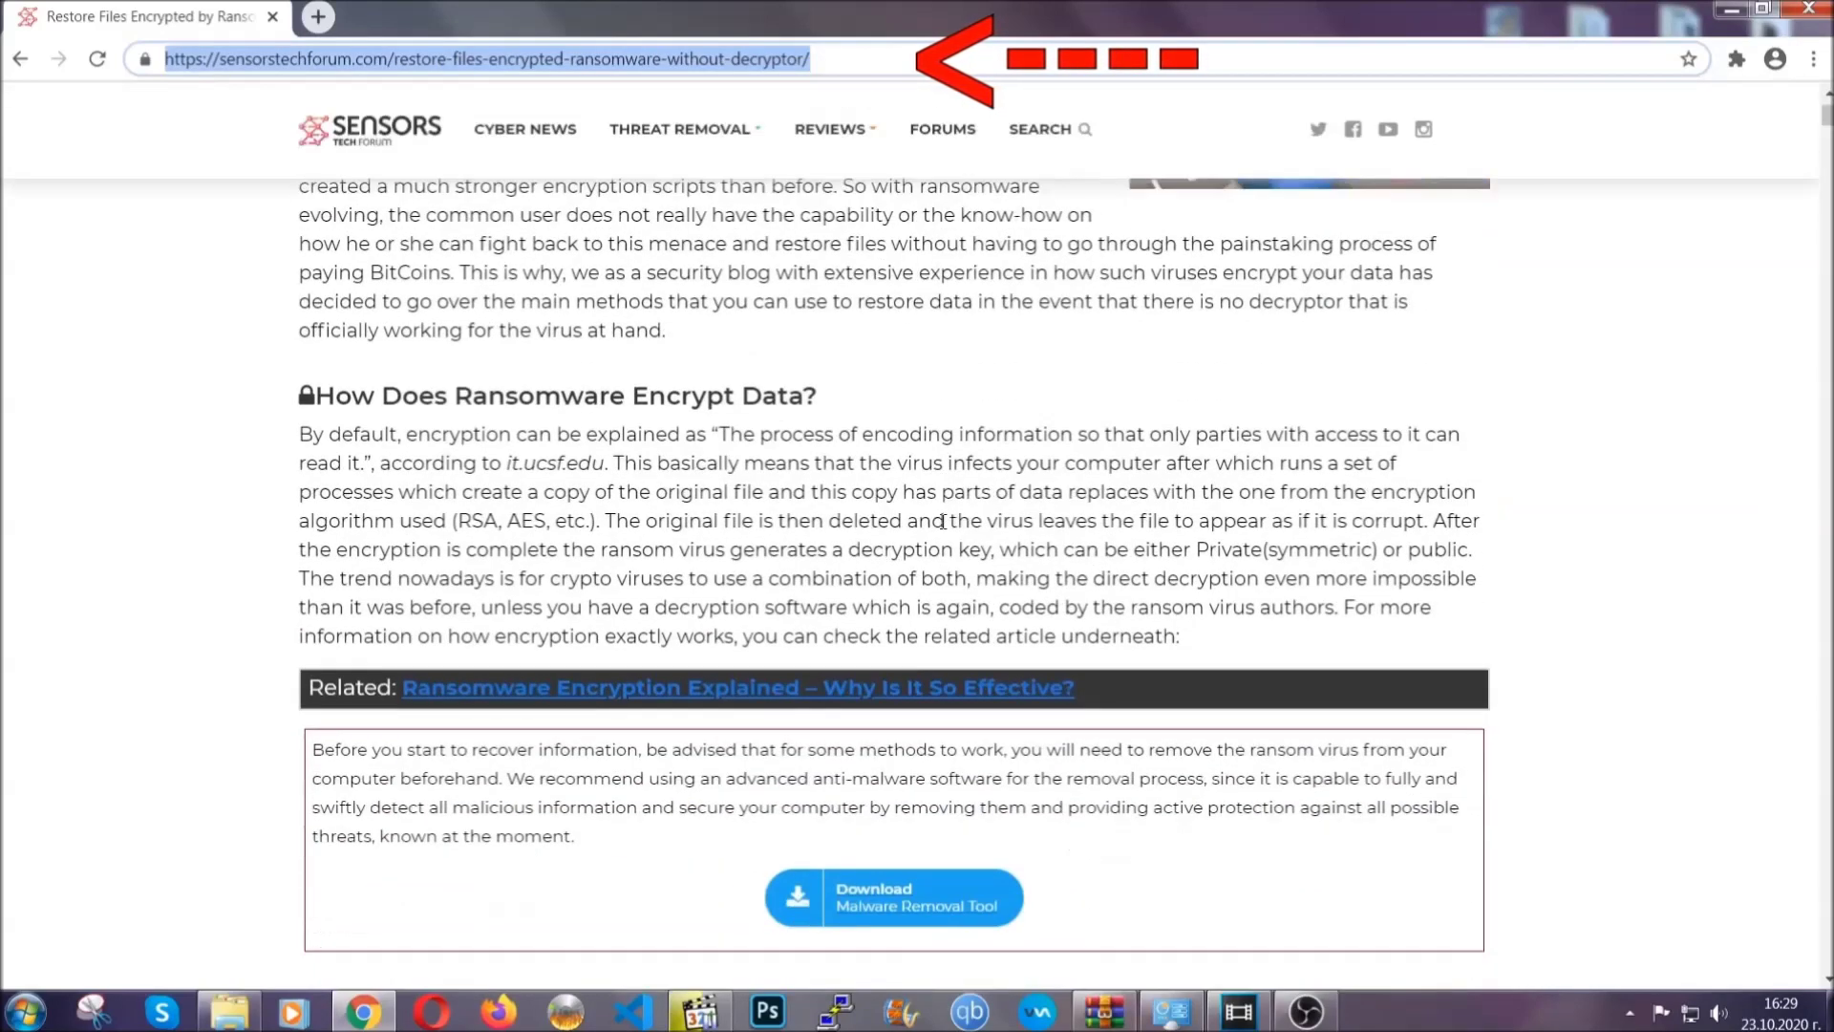
scroll(943, 521, "down", 6)
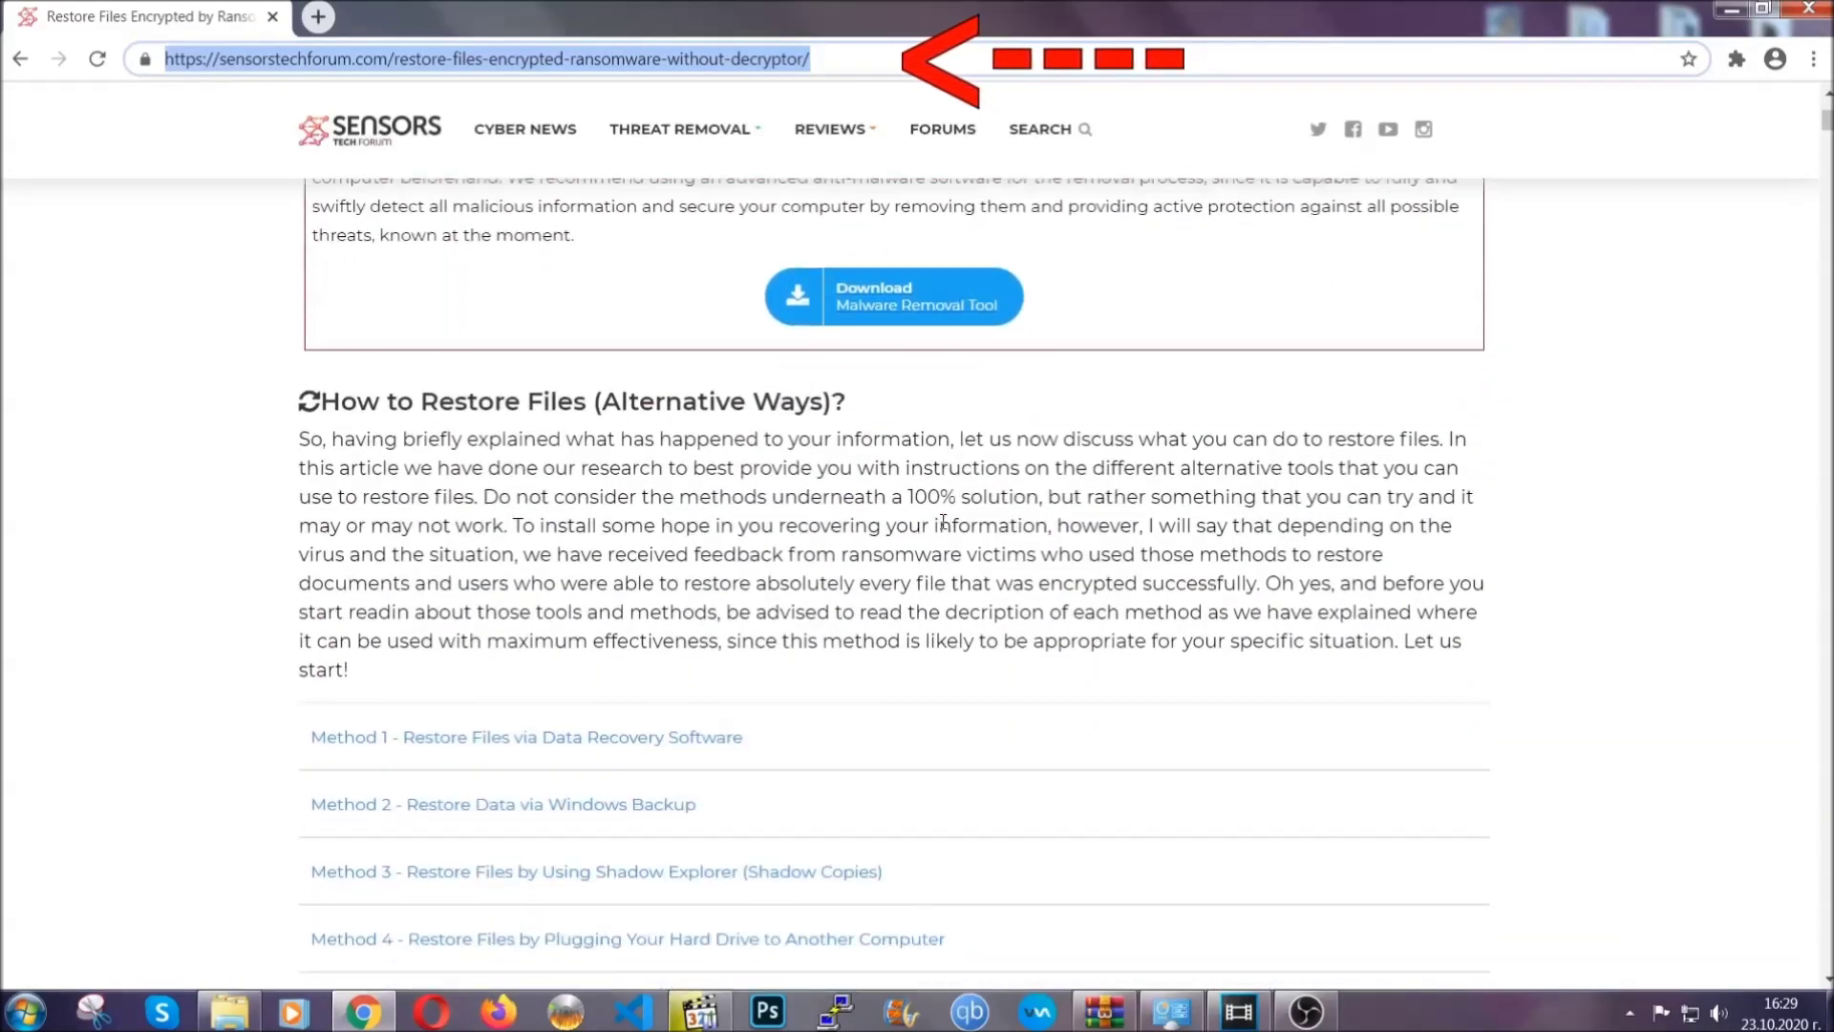
scroll(943, 521, "down", 4)
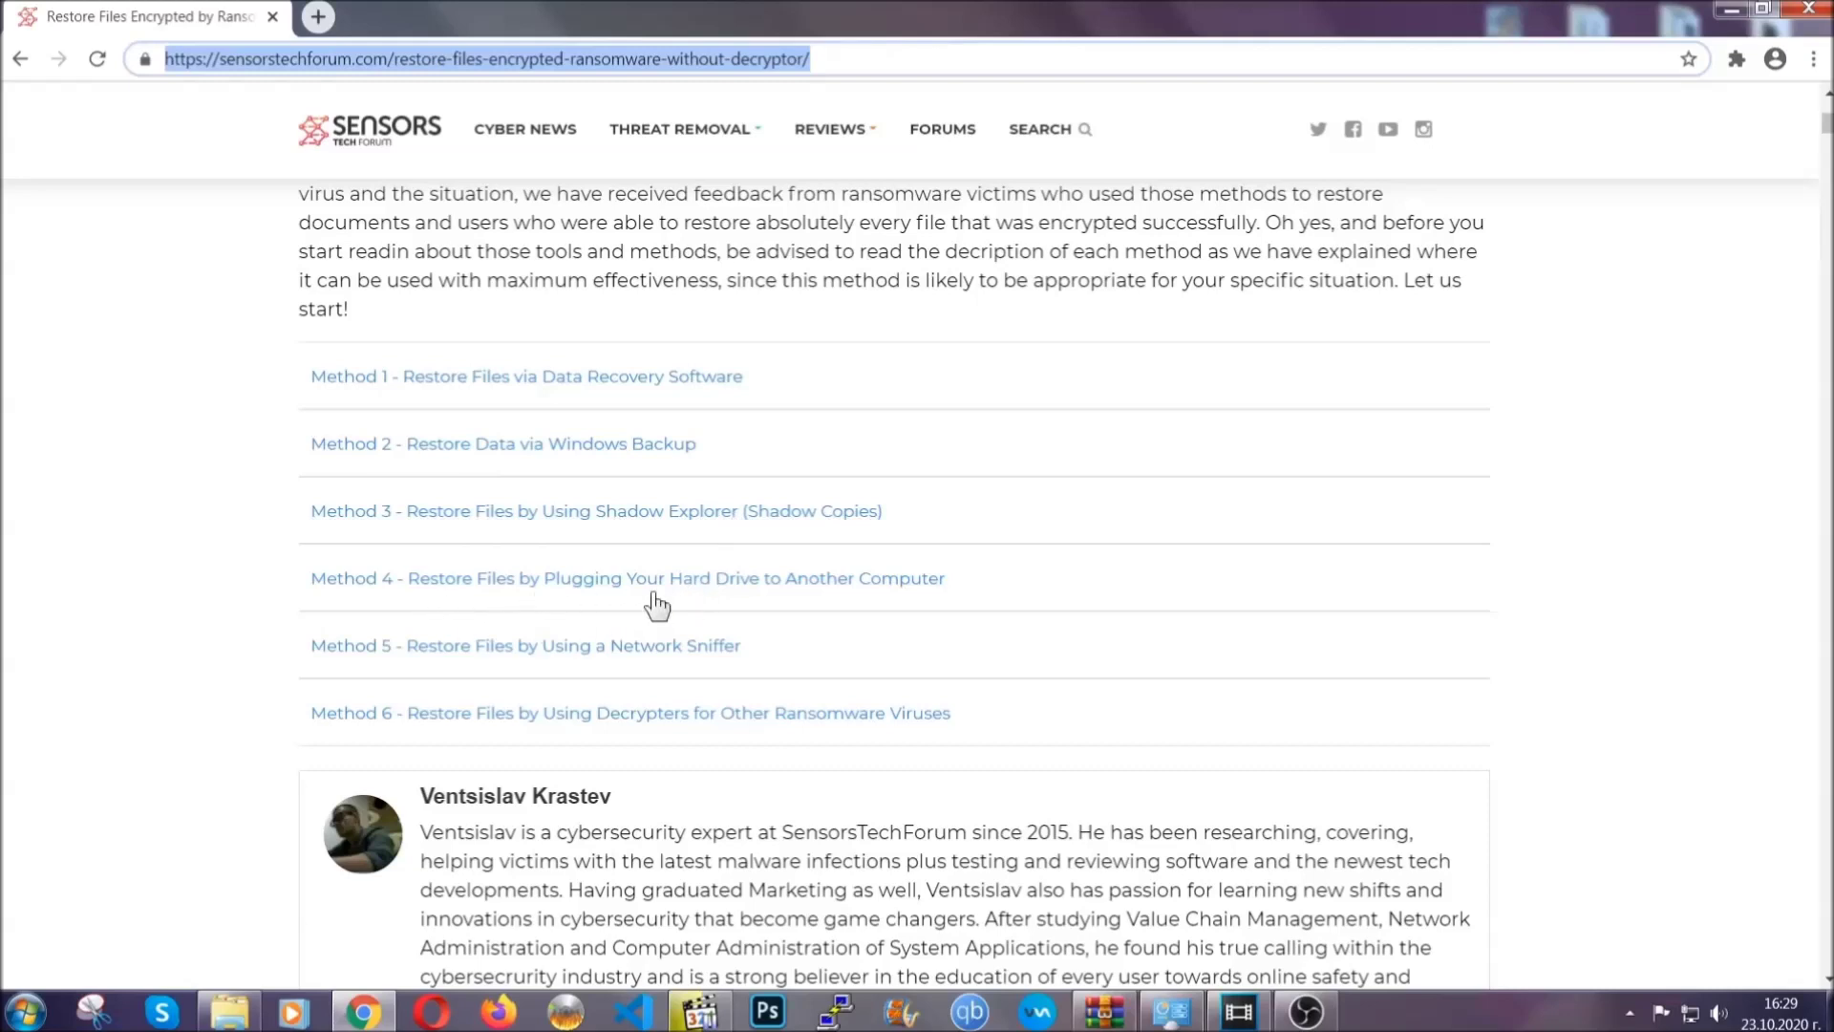
left_click(572, 444)
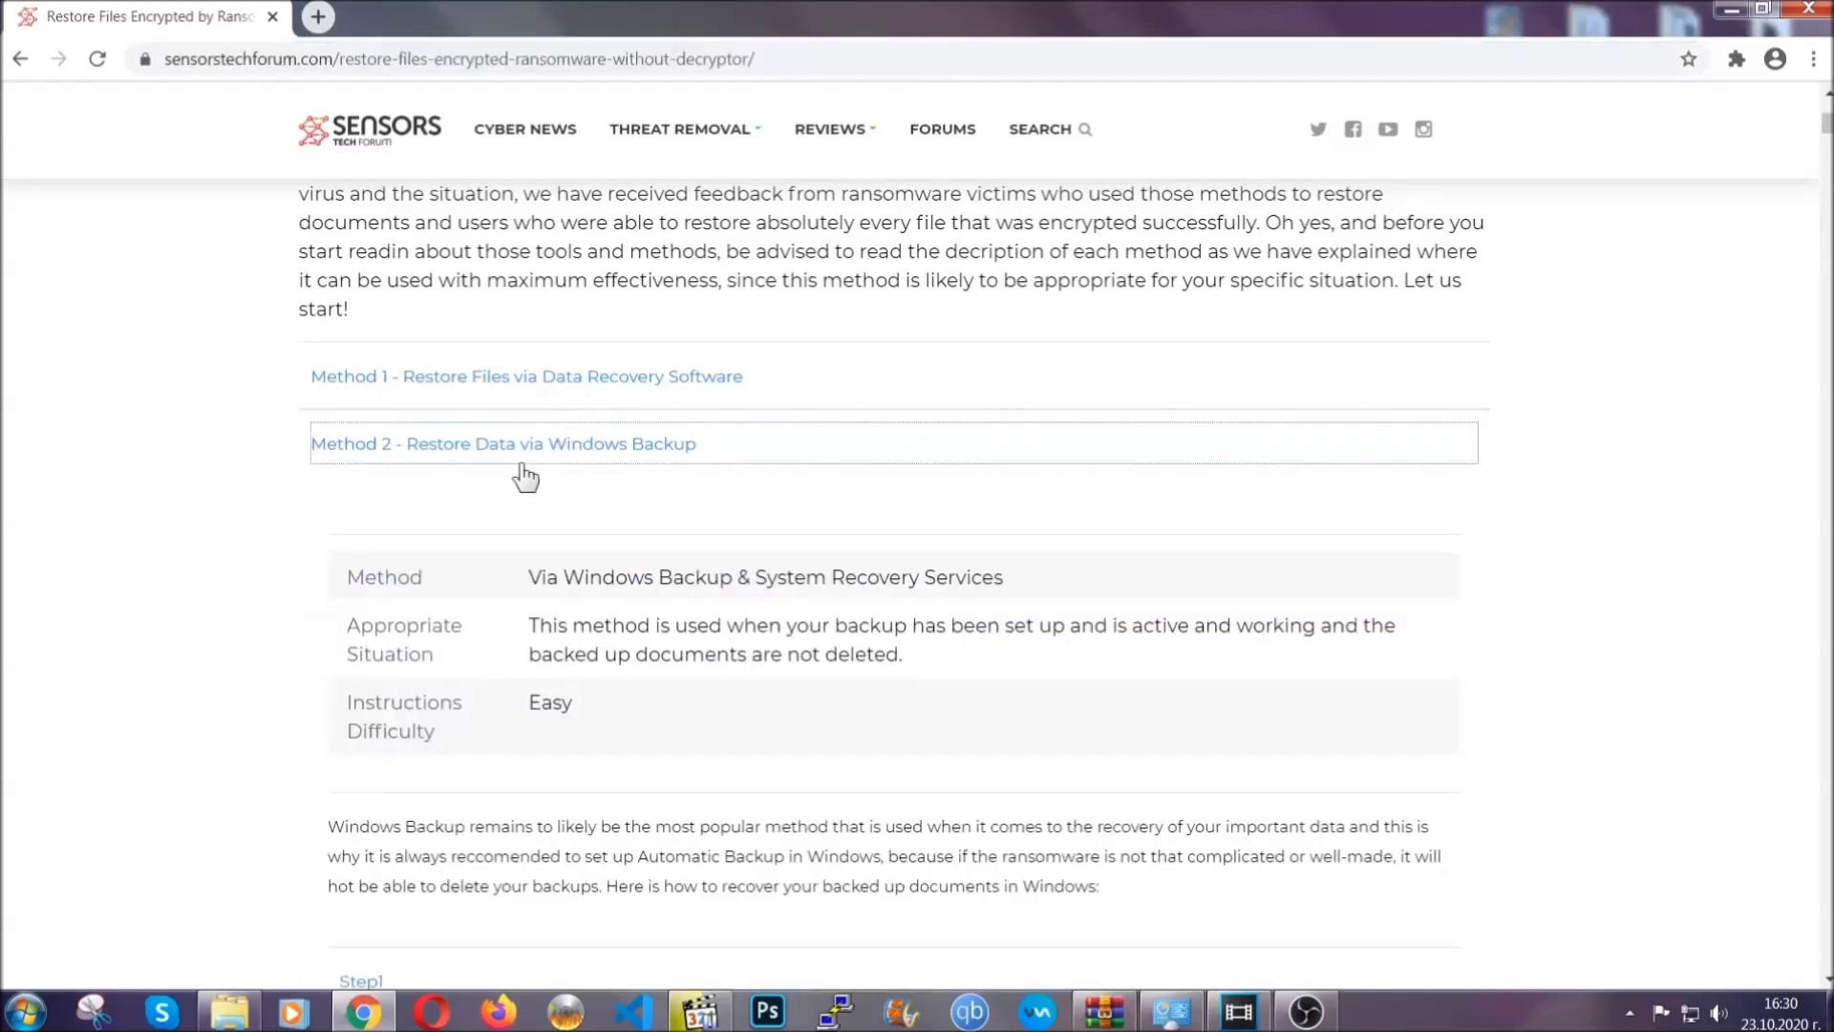
Step: Expand Step1, Step2 and Step3 of the article's Windows Backup restore method
left_click_drag(531, 578, 645, 713)
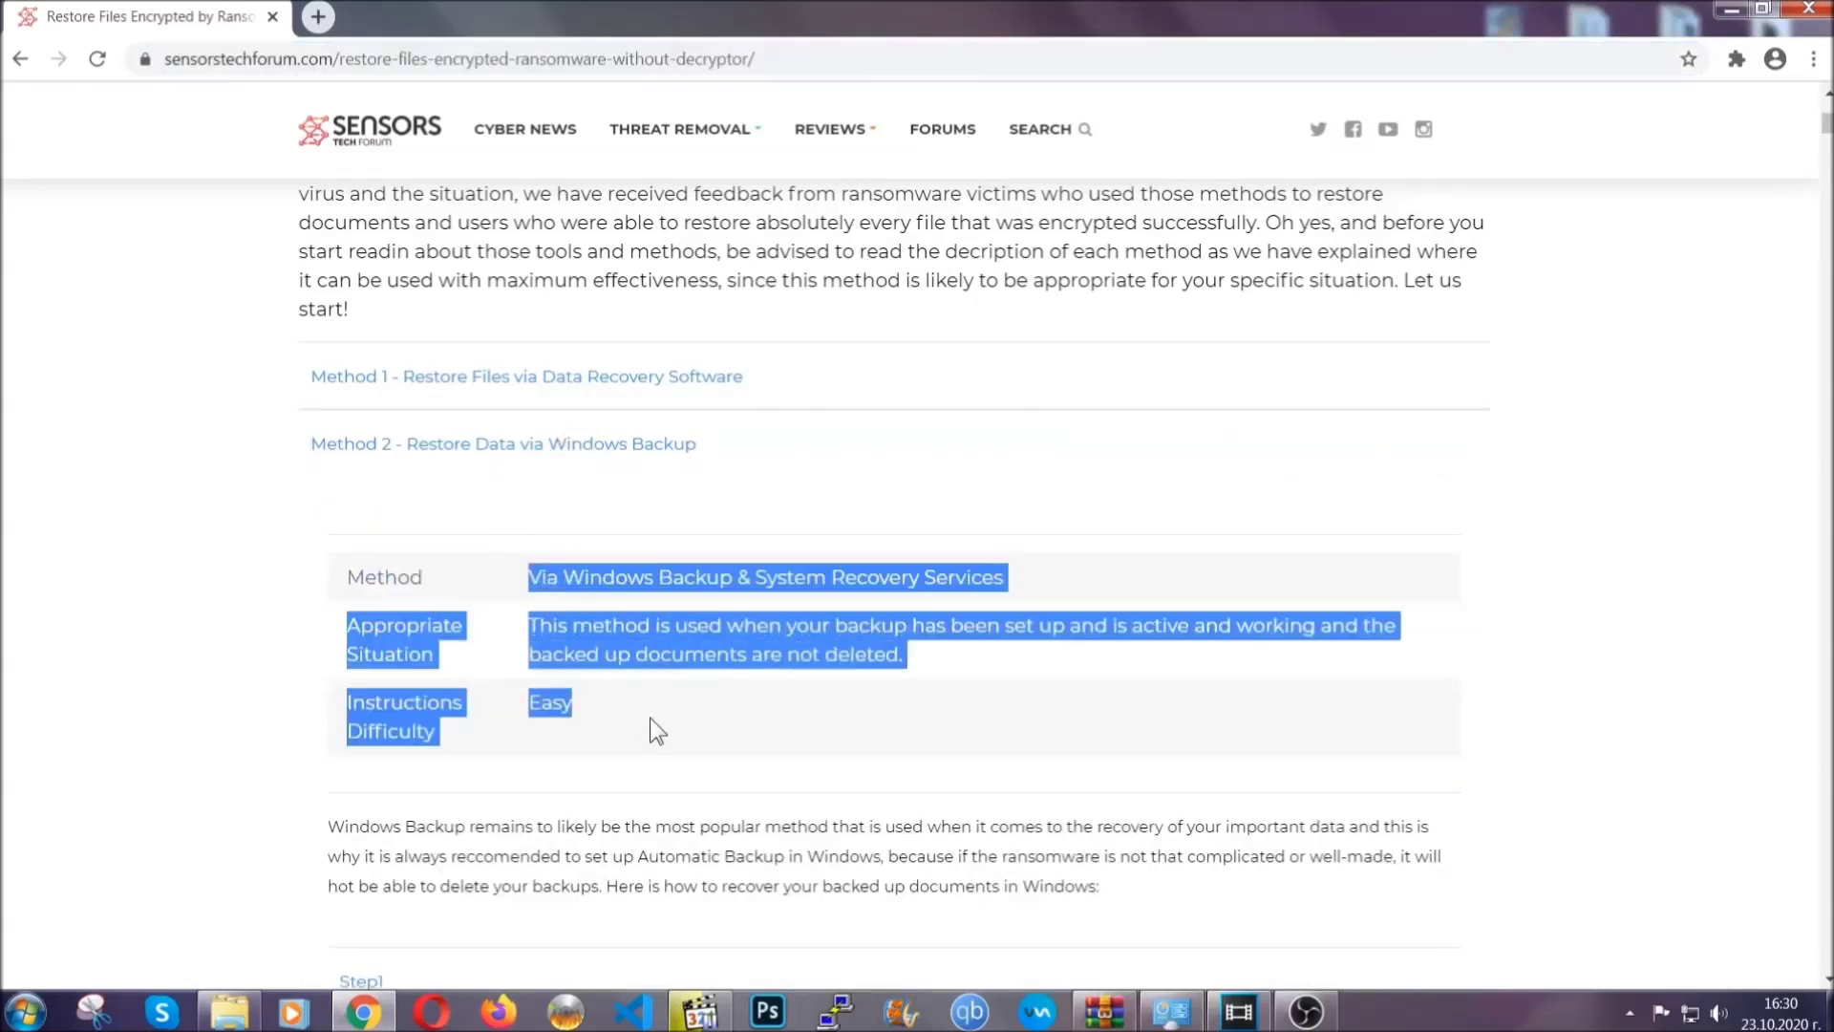
left_click(650, 719)
scroll(655, 713, "down", 4)
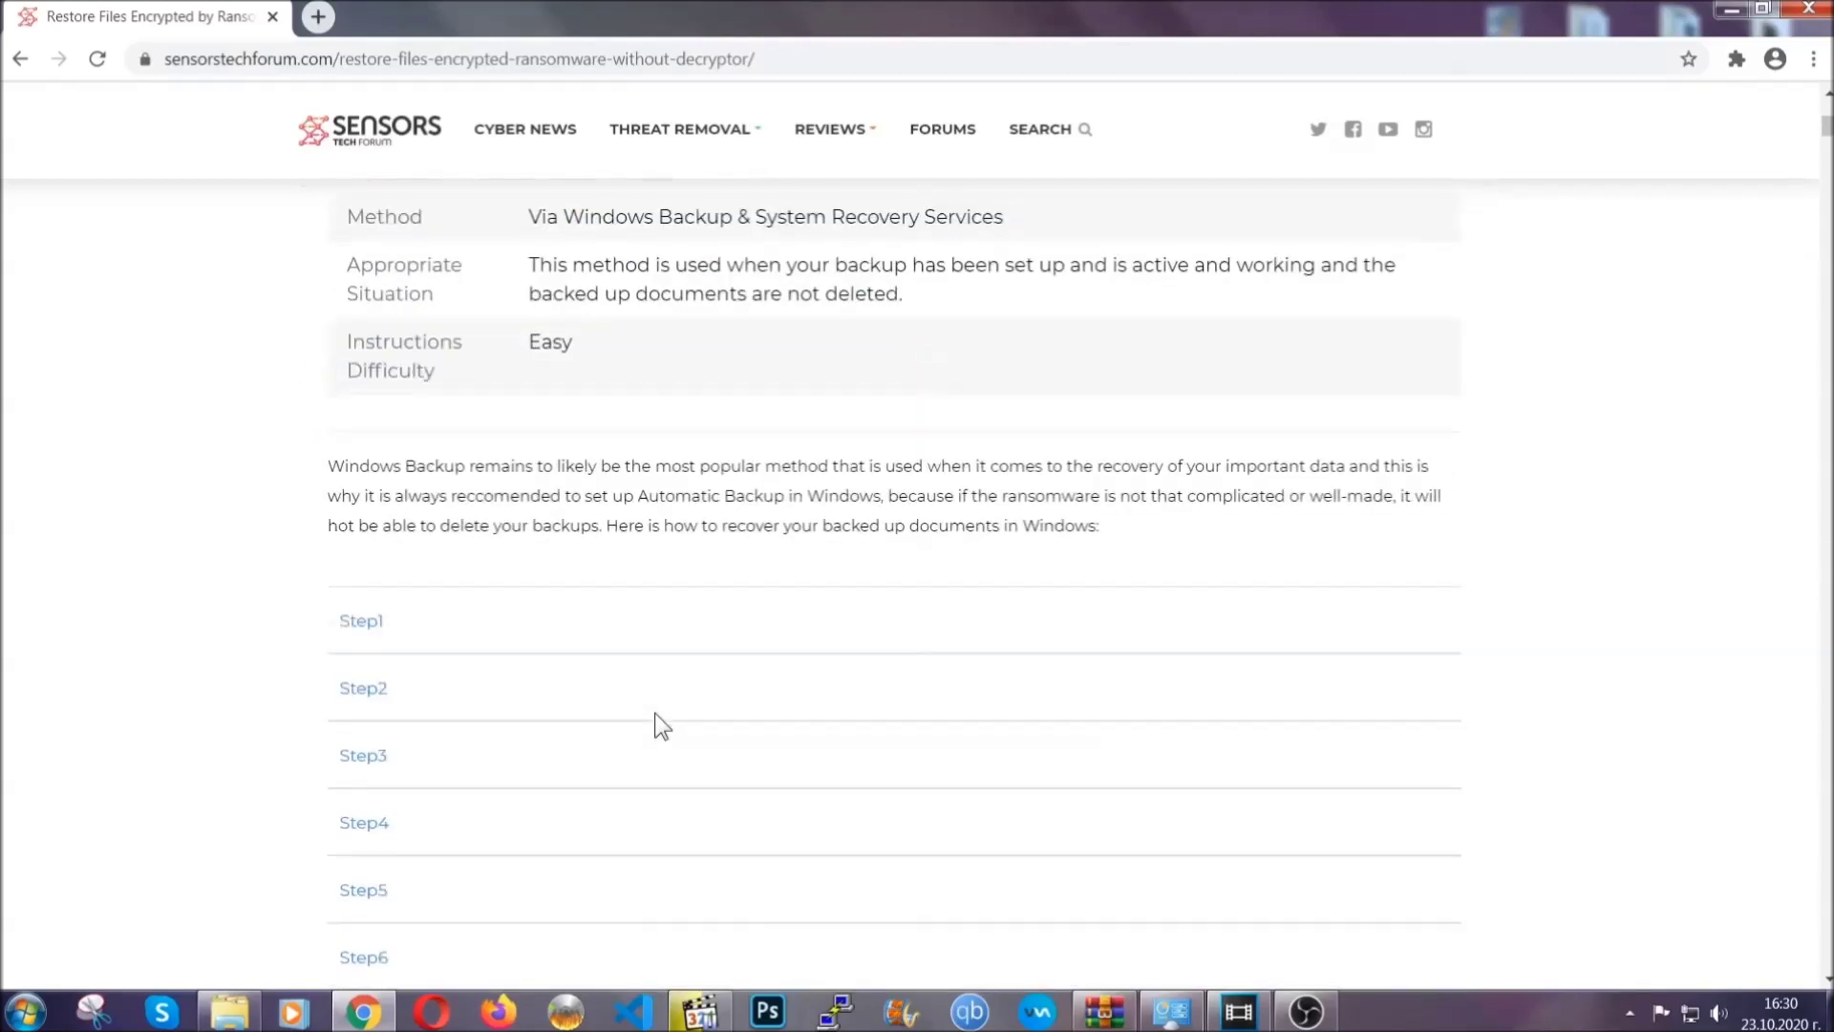
scroll(655, 713, "down", 1)
left_click(376, 503)
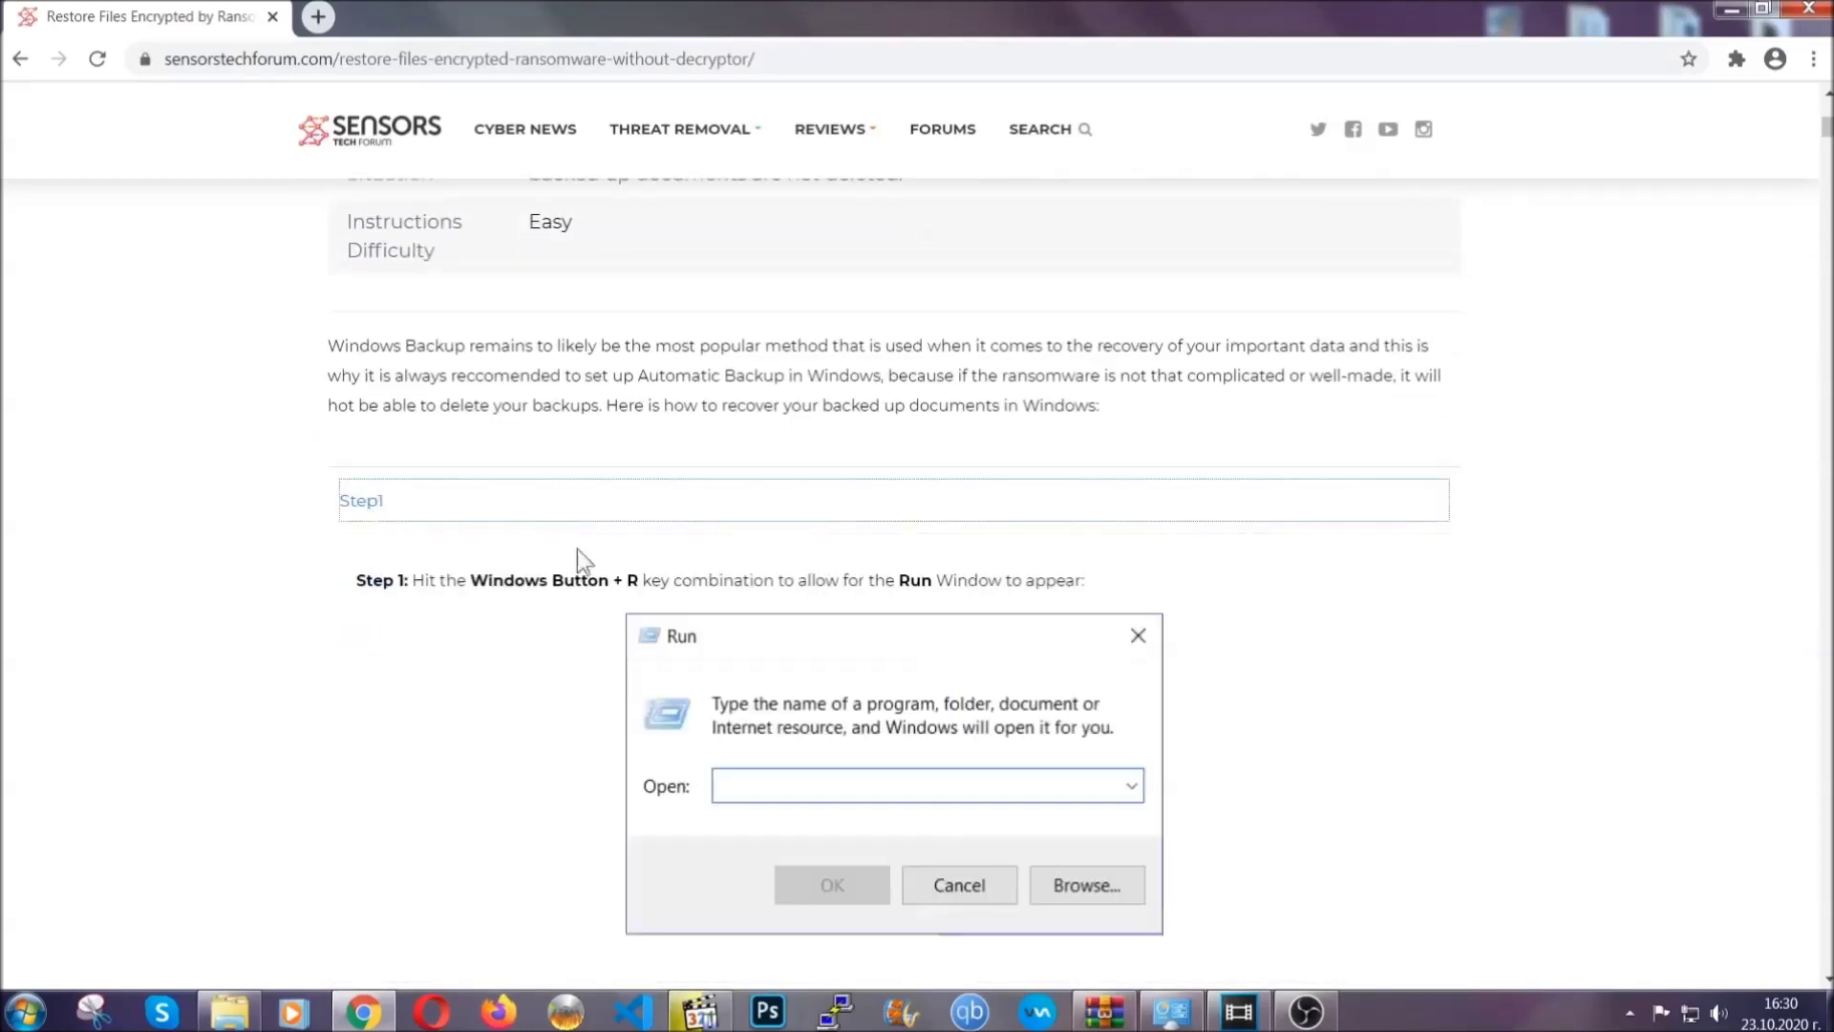
scroll(857, 593, "down", 5)
left_click(426, 593)
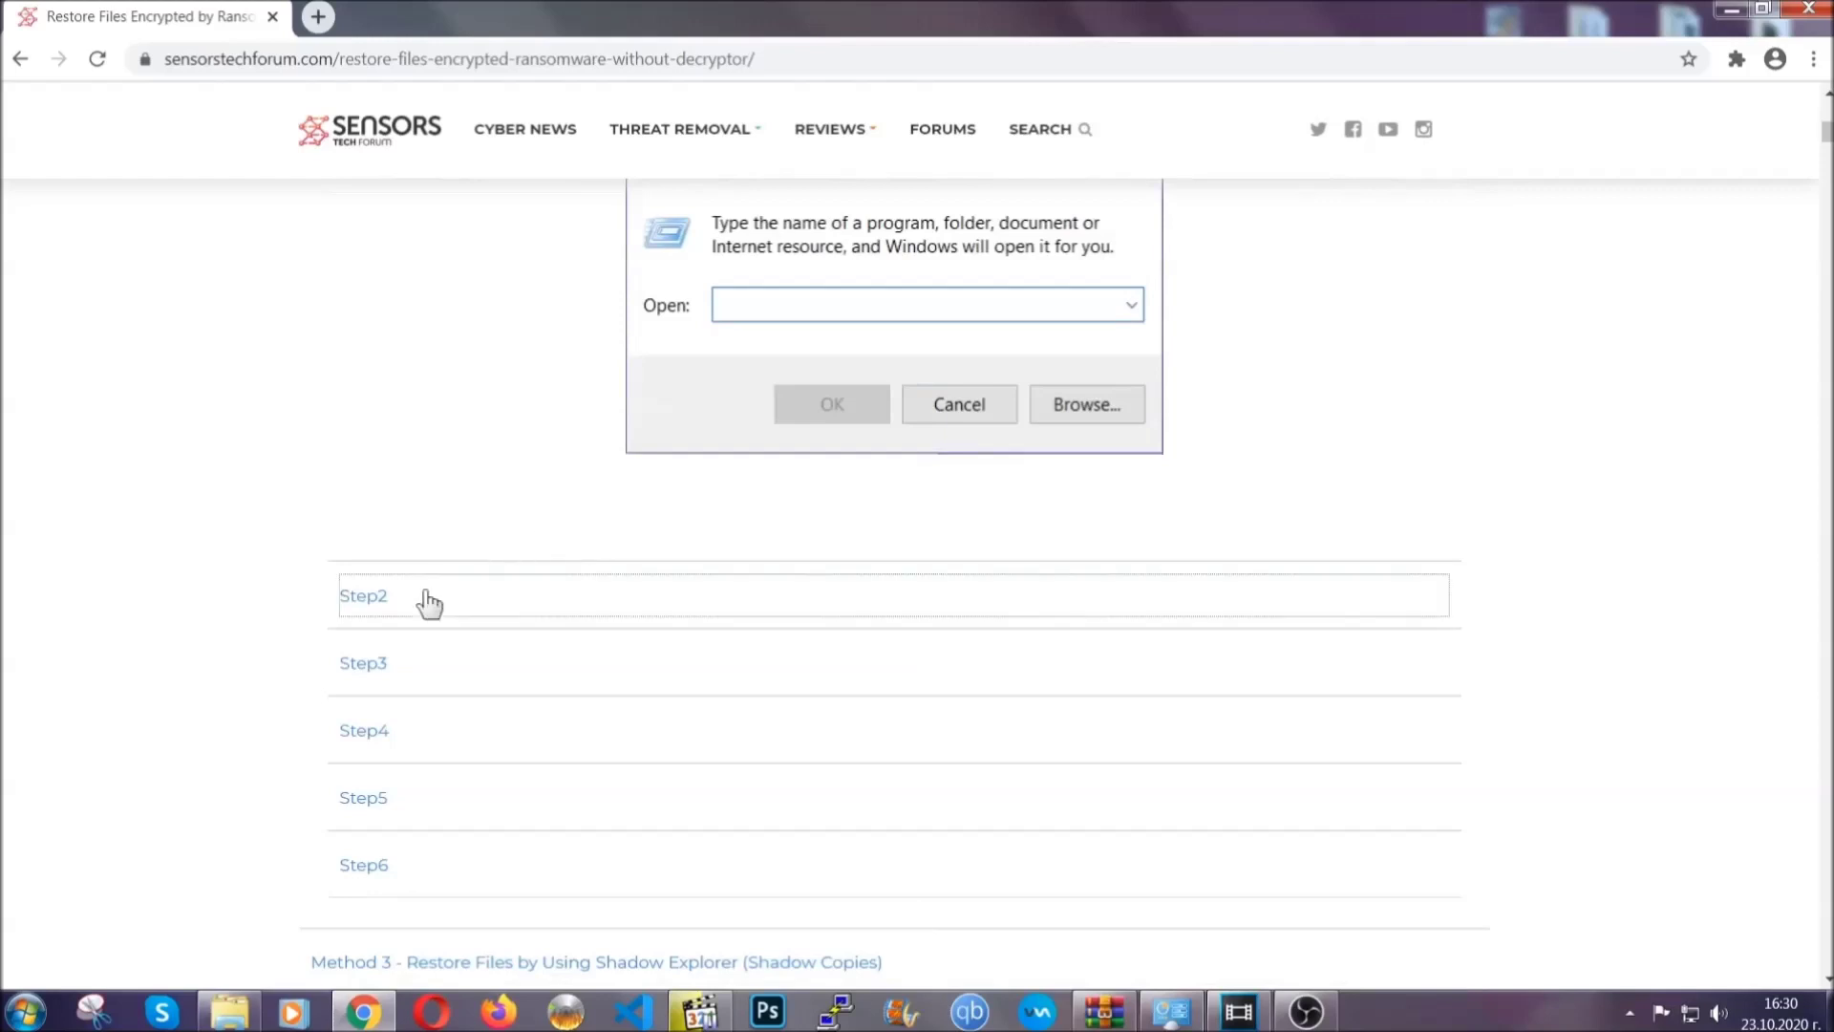
scroll(761, 606, "down", 5)
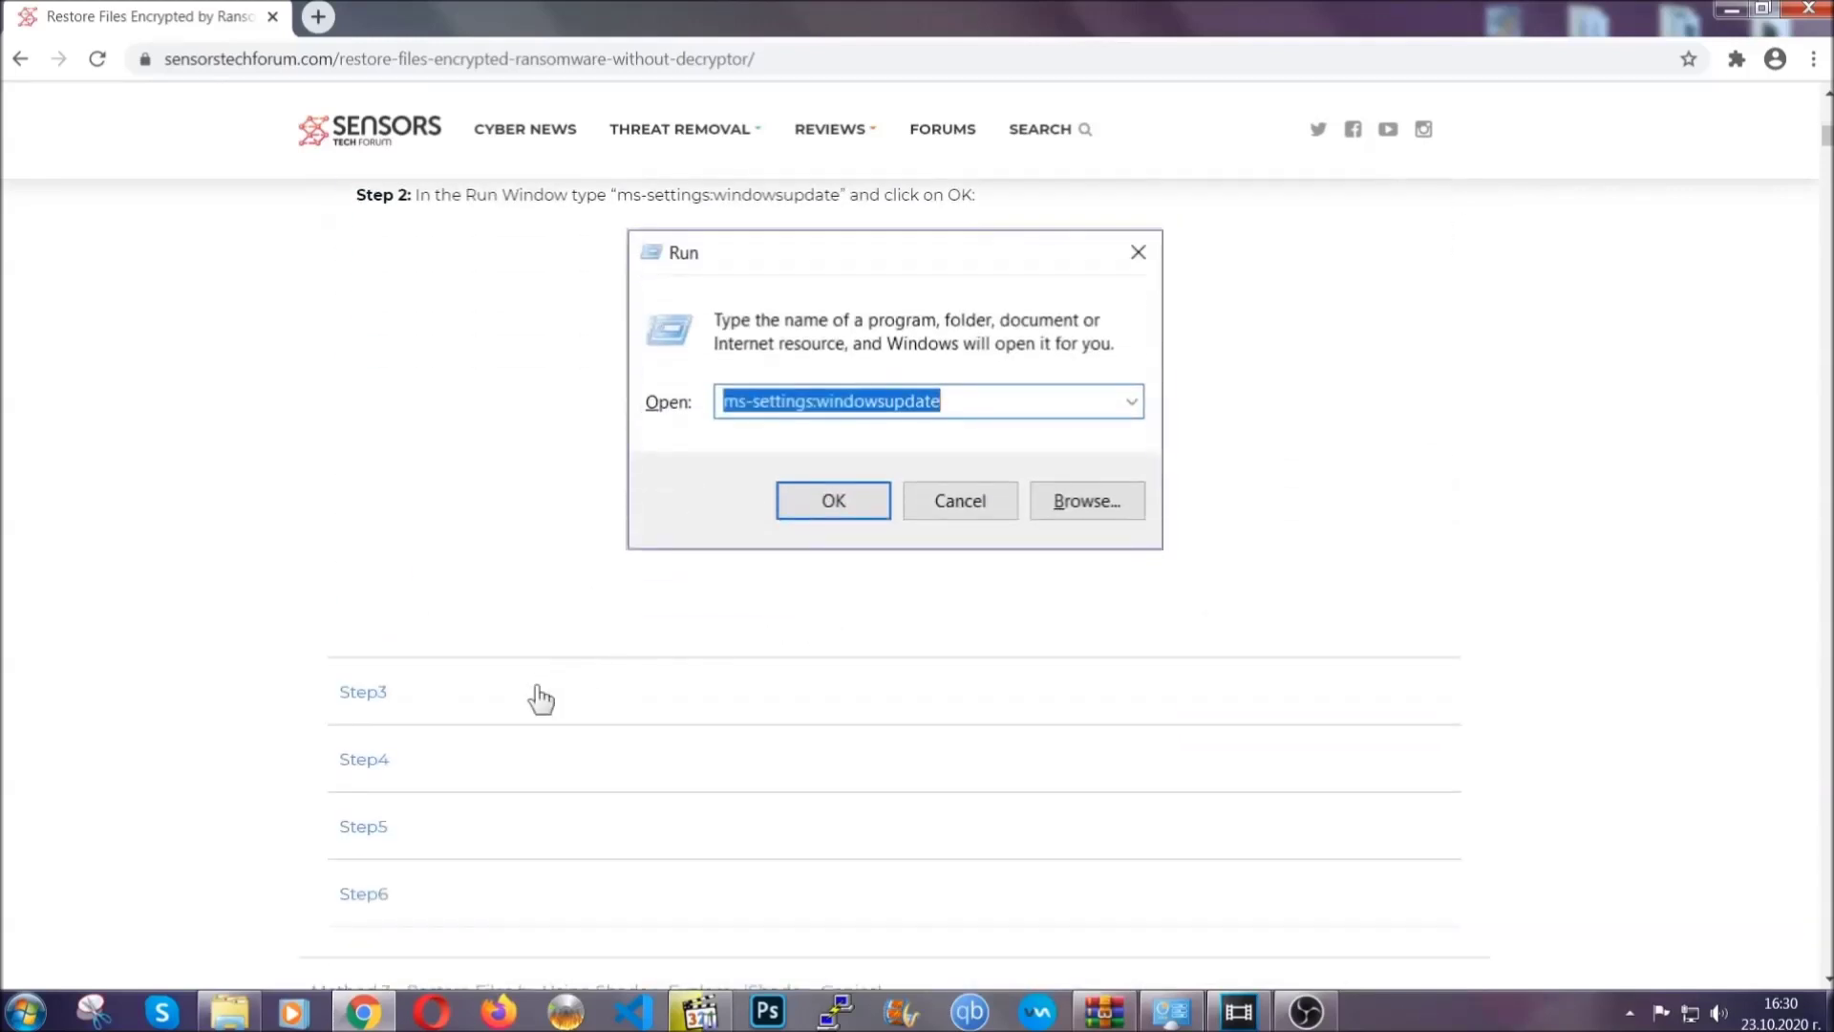
left_click(541, 697)
Step: Read through the expanded steps, then minimize Chrome to reveal the desktop
scroll(815, 655, "down", 4)
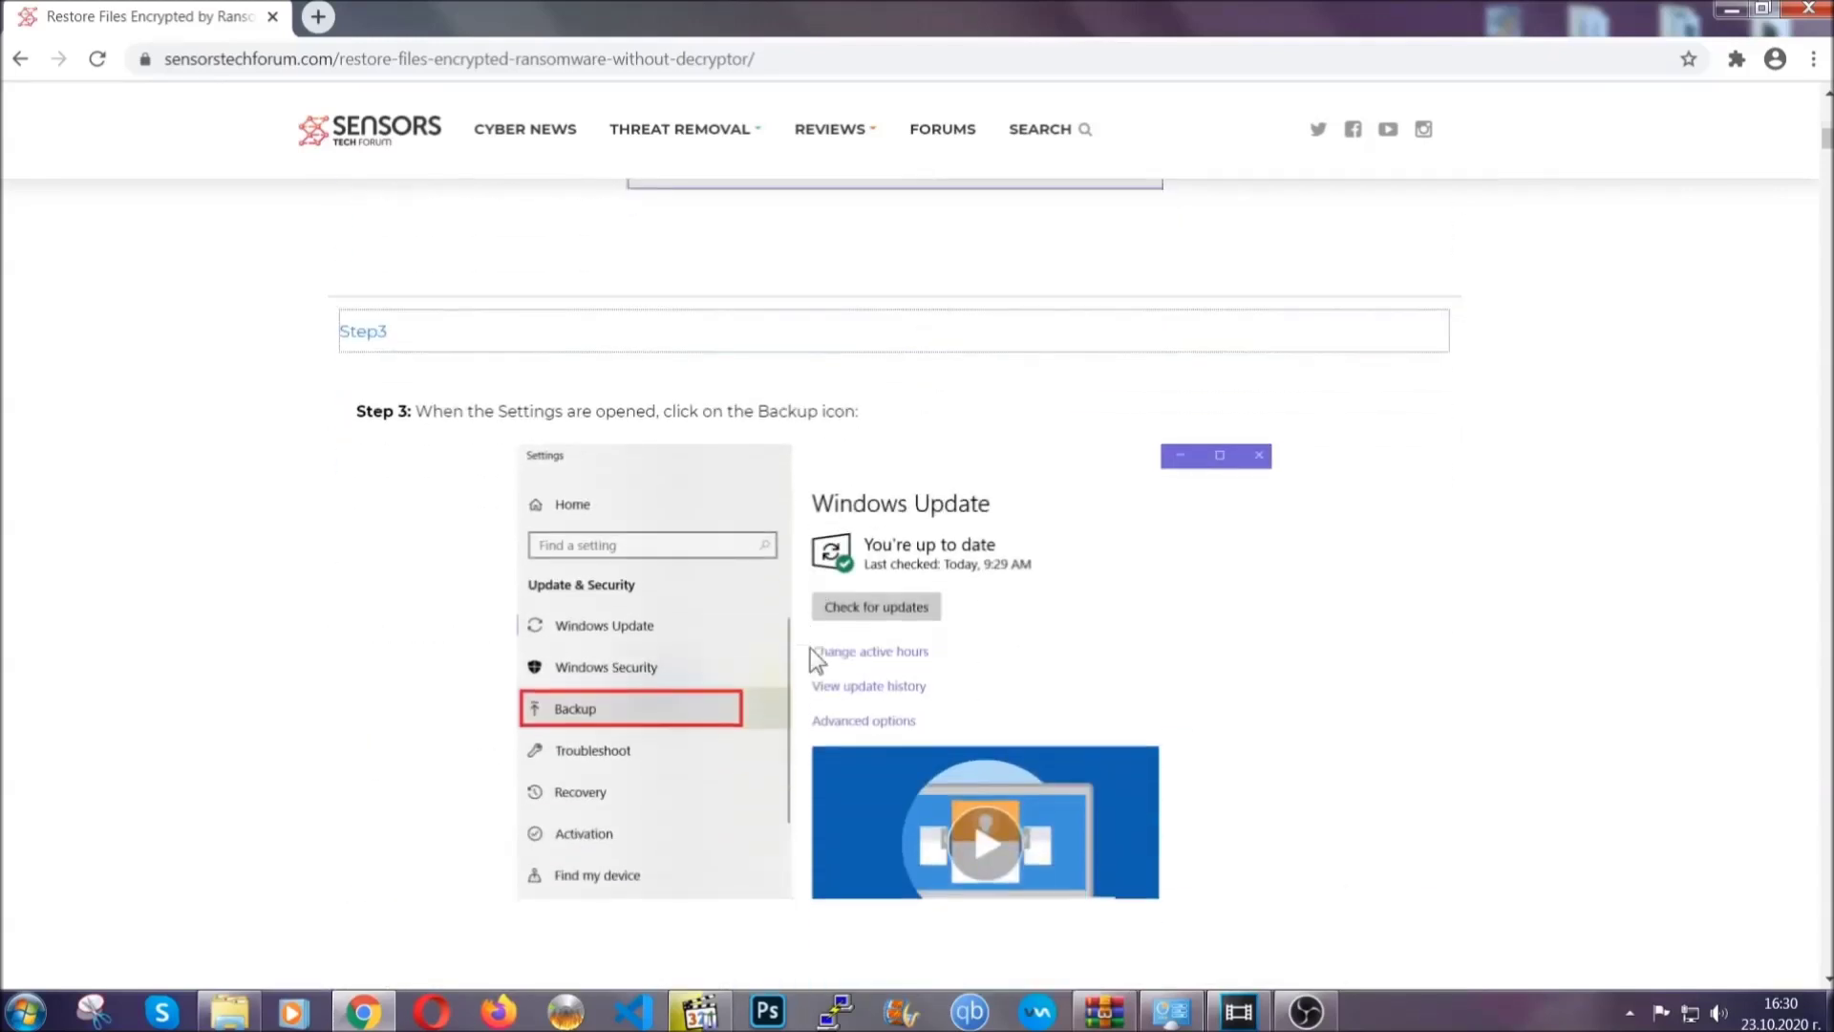
scroll(810, 650, "down", 3)
scroll(806, 652, "down", 2)
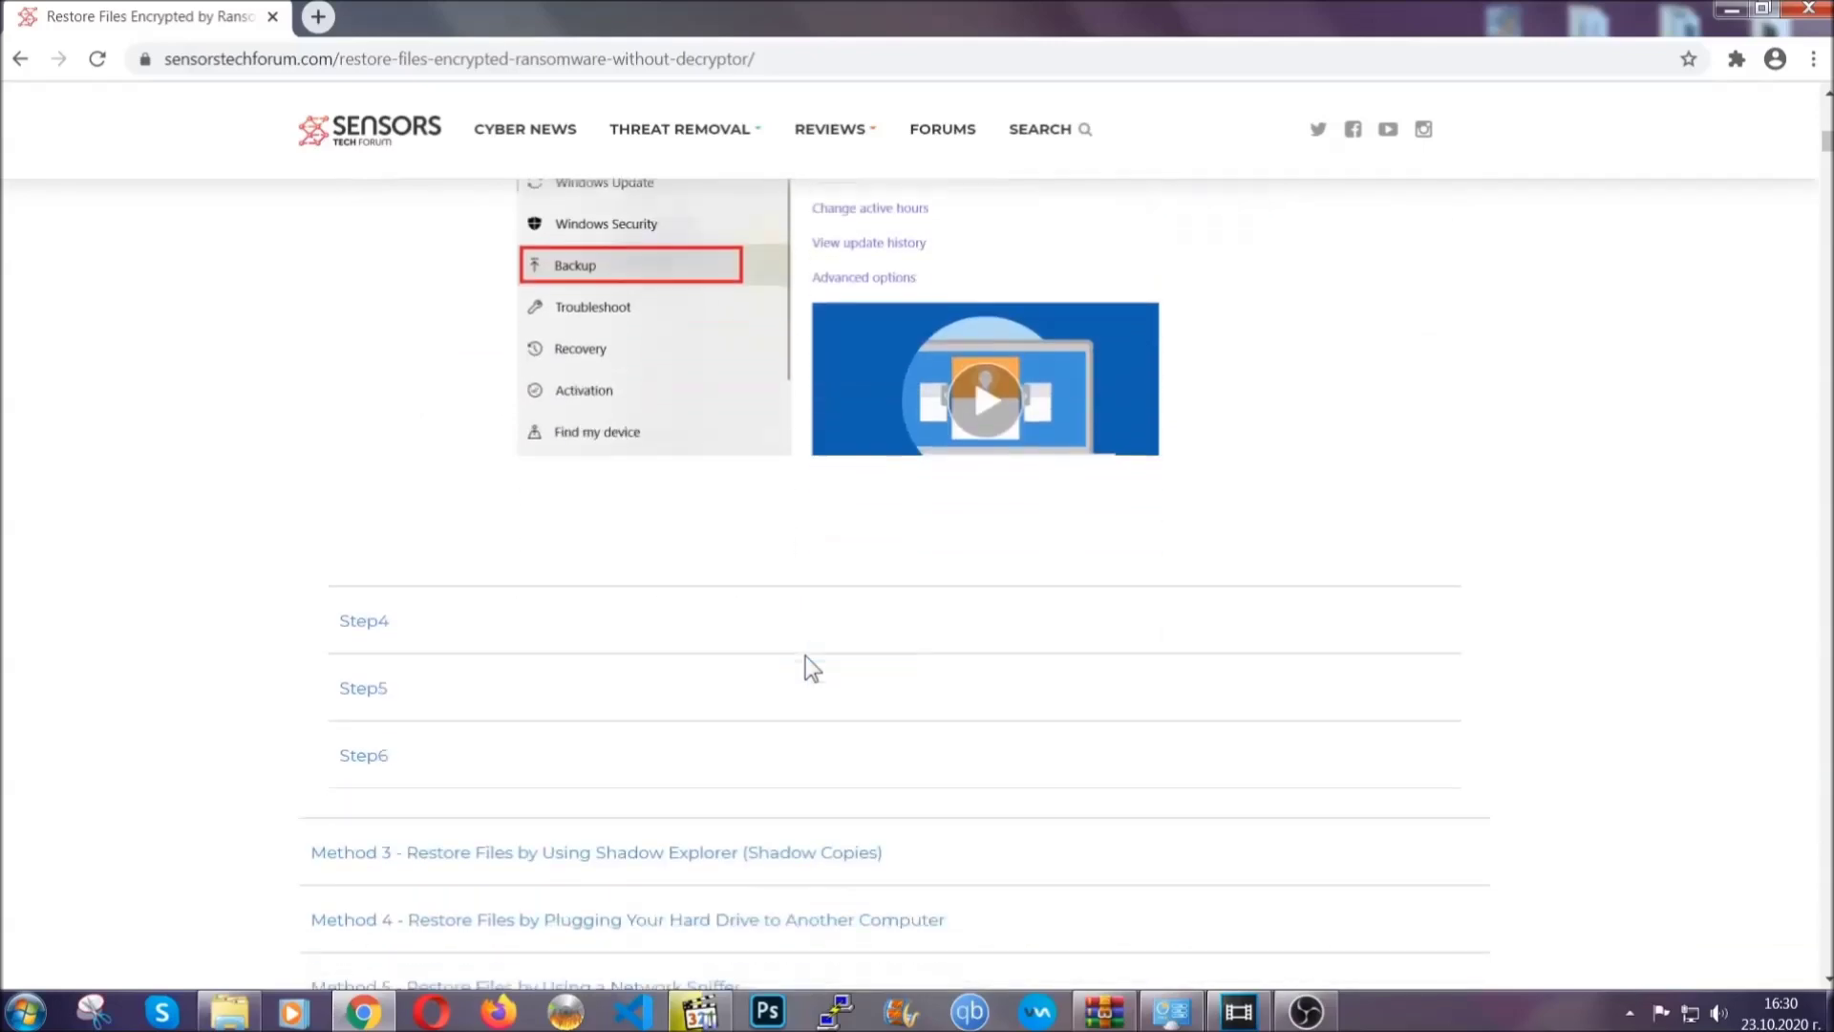
scroll(806, 655, "down", 8)
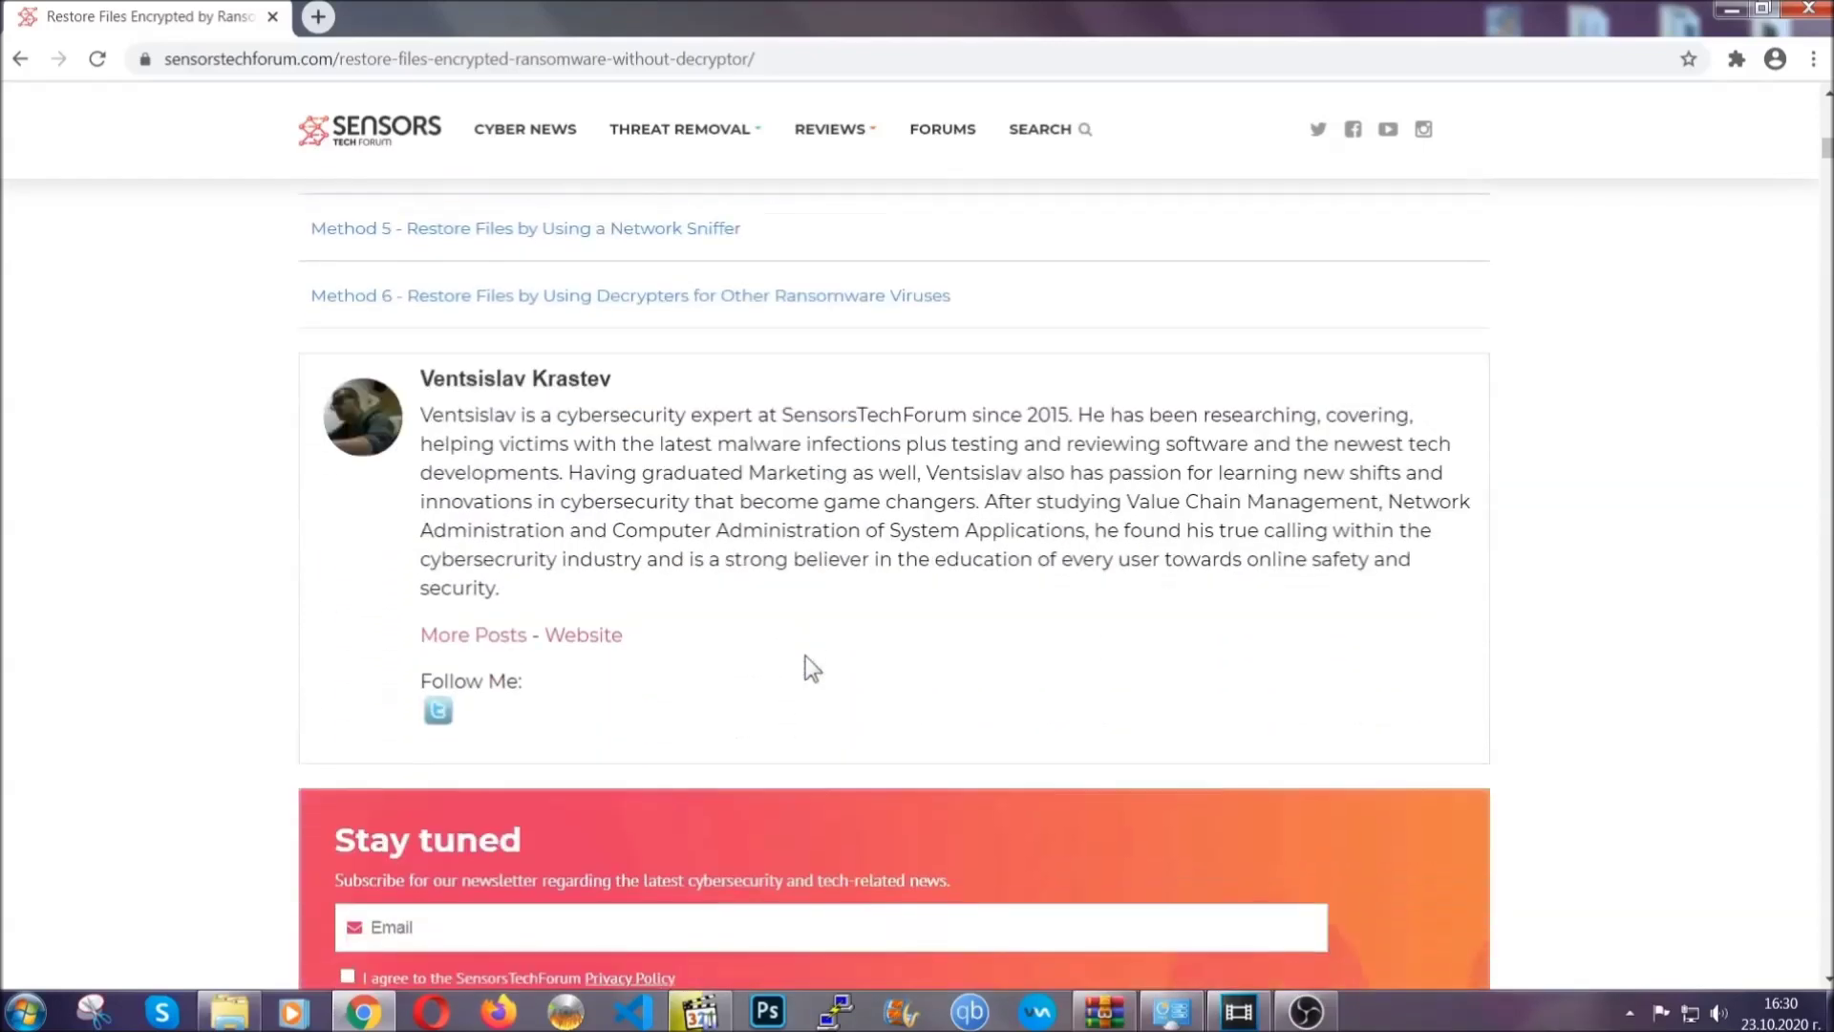
scroll(805, 656, "up", 20)
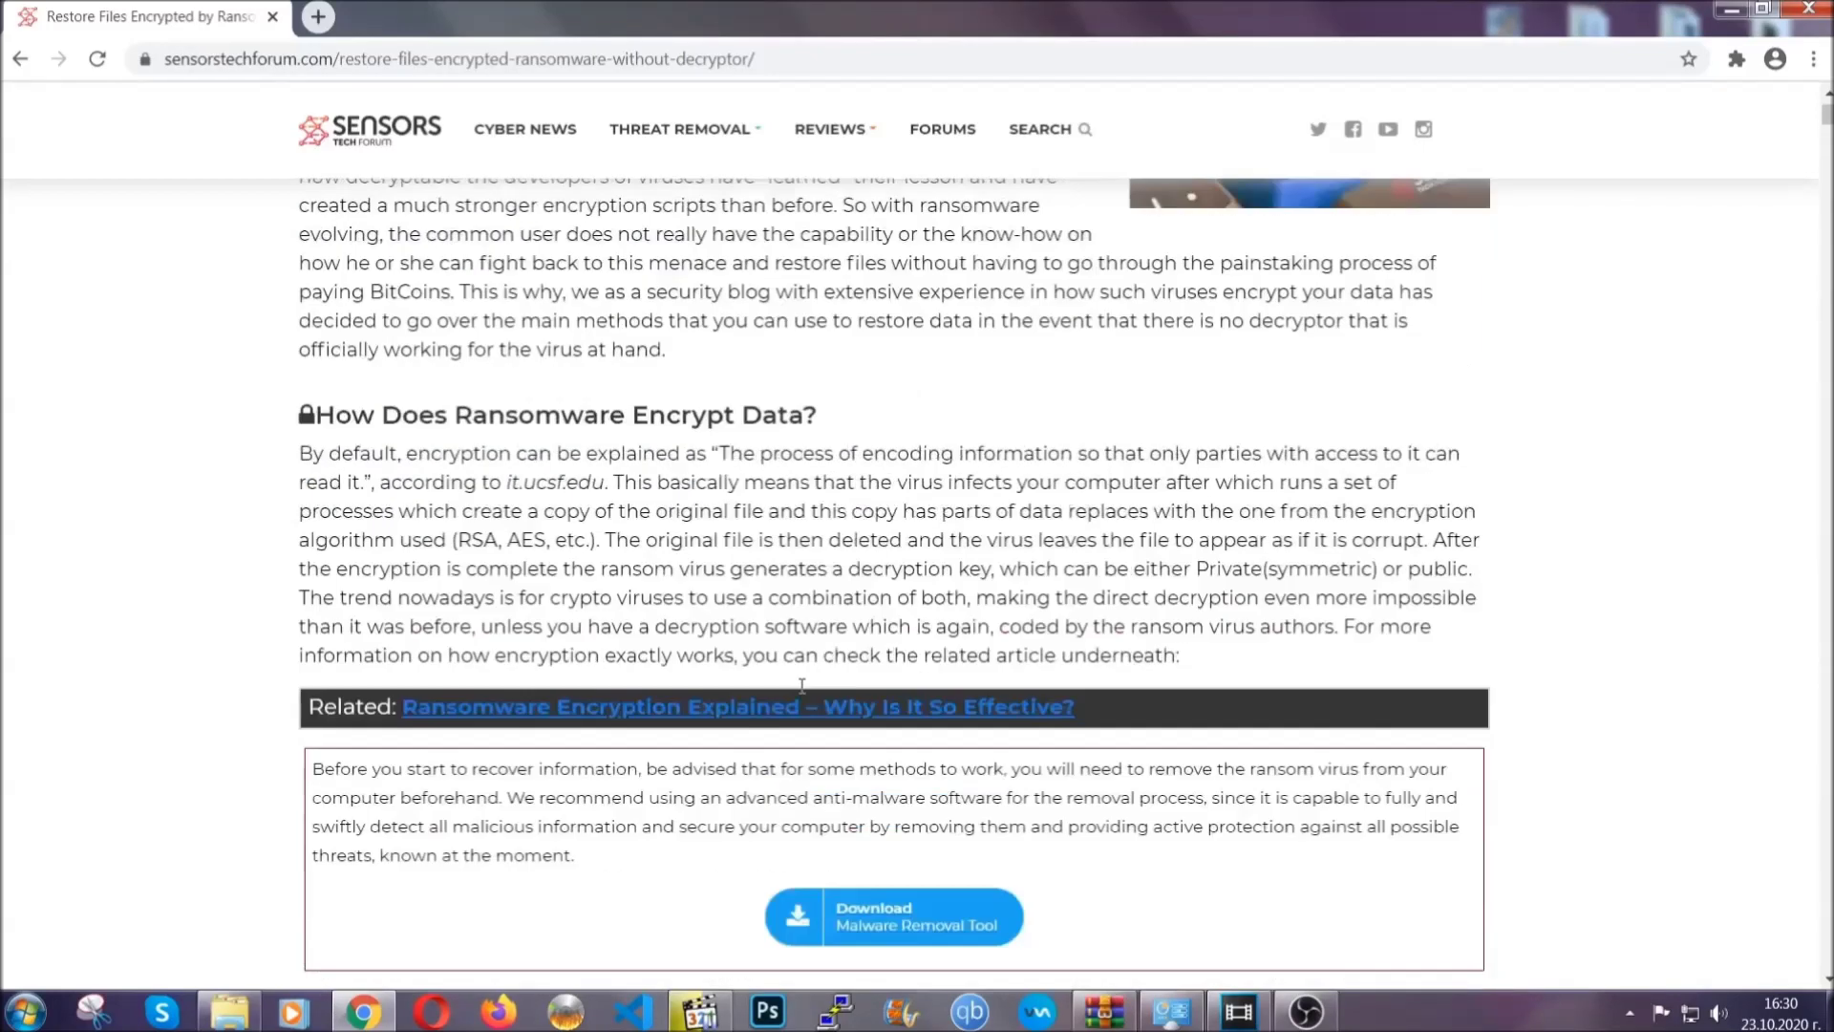
scroll(802, 685, "up", 5)
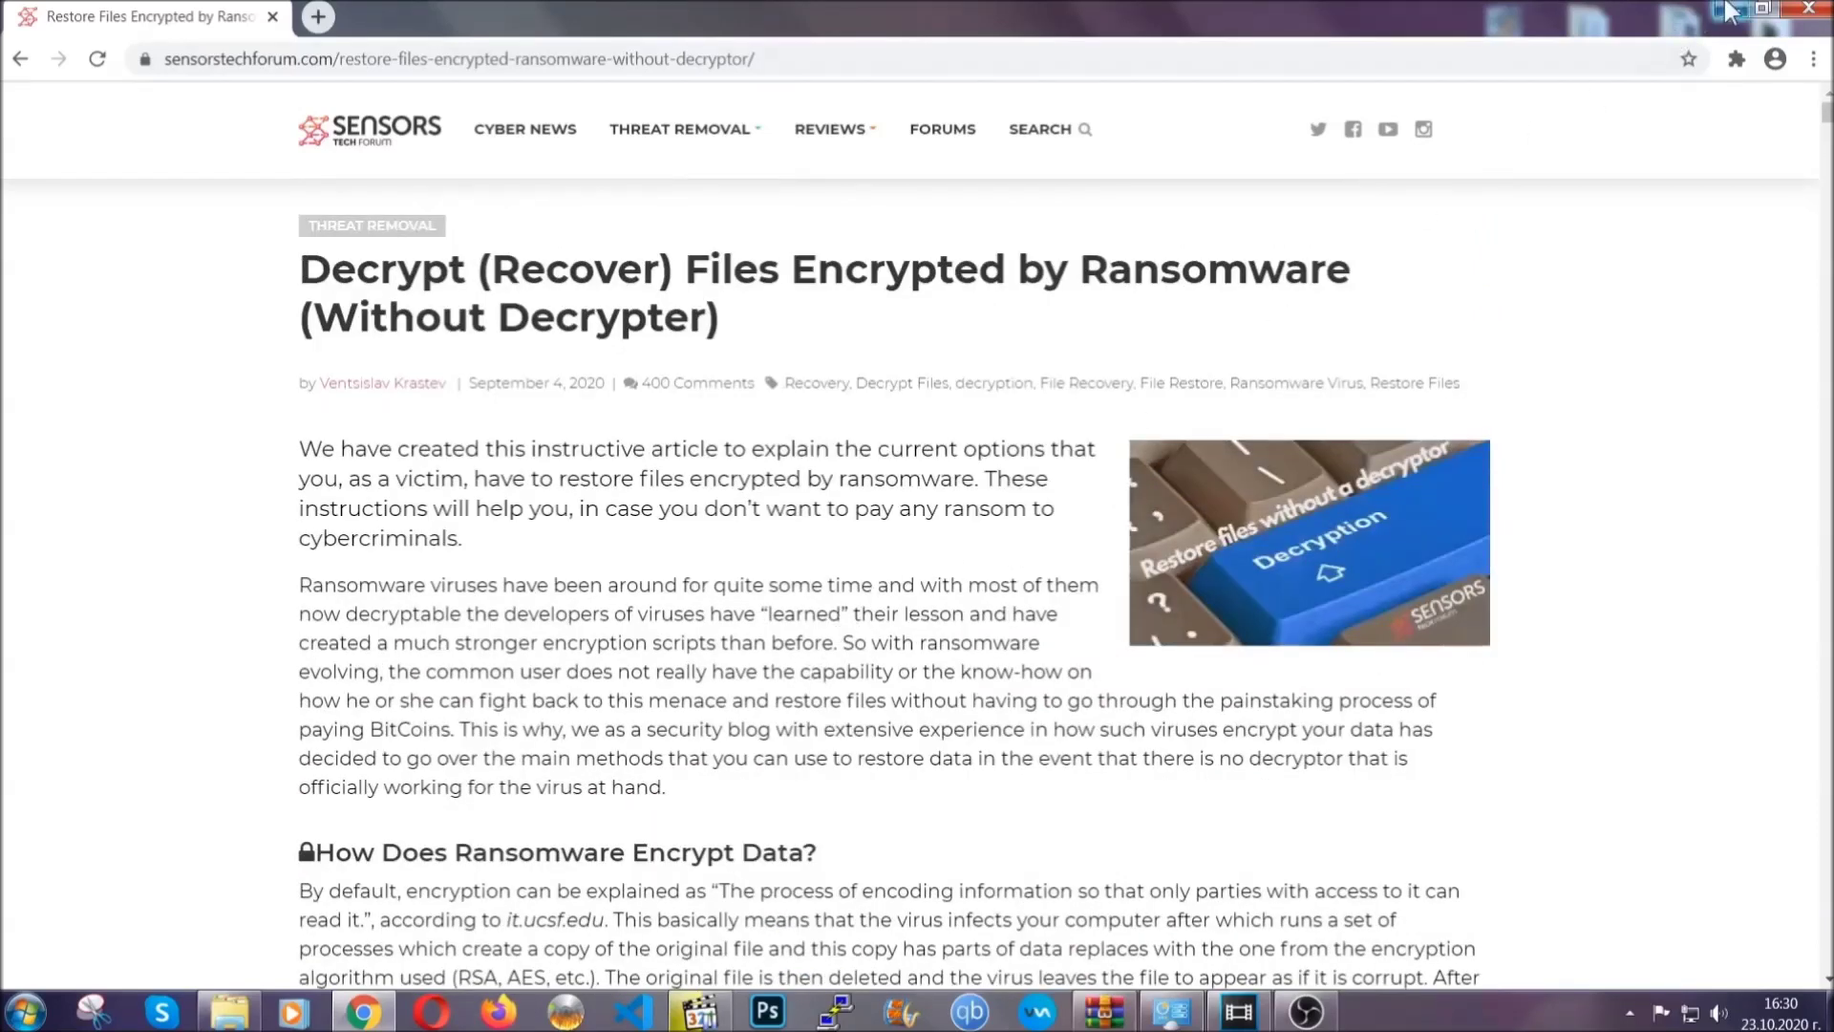
left_click(1728, 8)
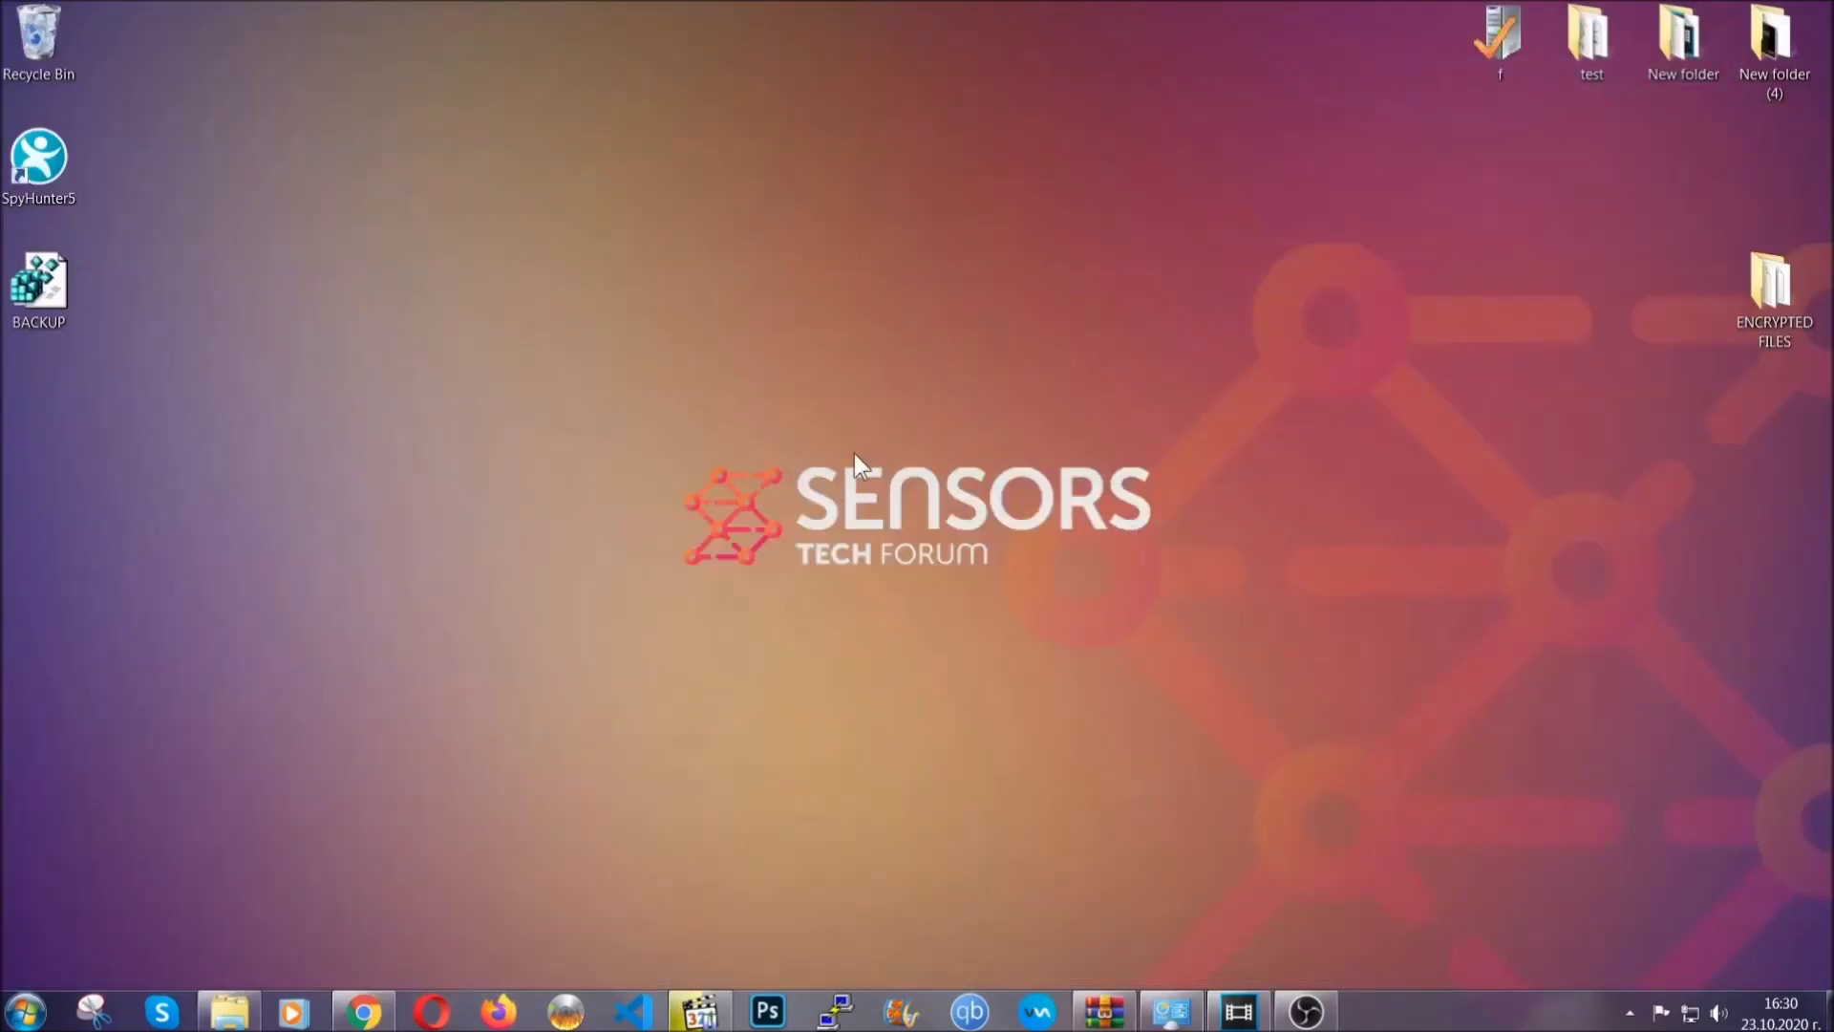